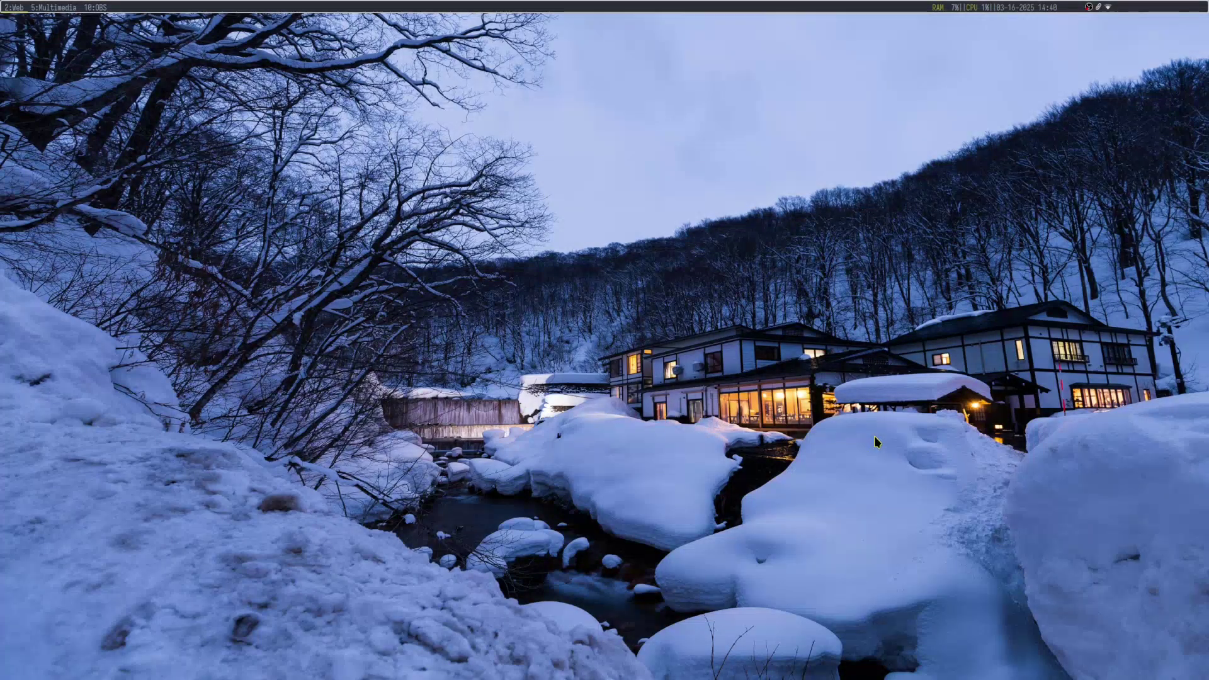
# Switch from the Web workspace to workspace 1, the empty Terminal workspace.
pyautogui.press('super+1')
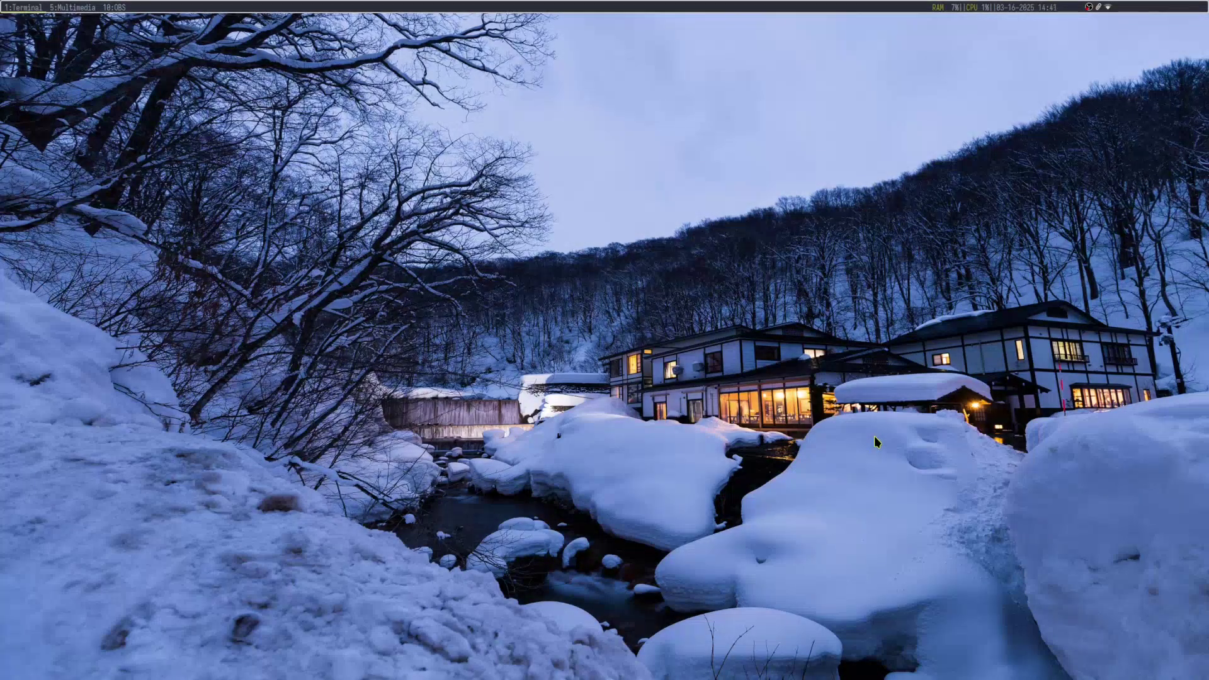
# Open an empty Vim buffer named ai-ex and launch Standard Notes tiled beside it.
pyautogui.press('super+Return')
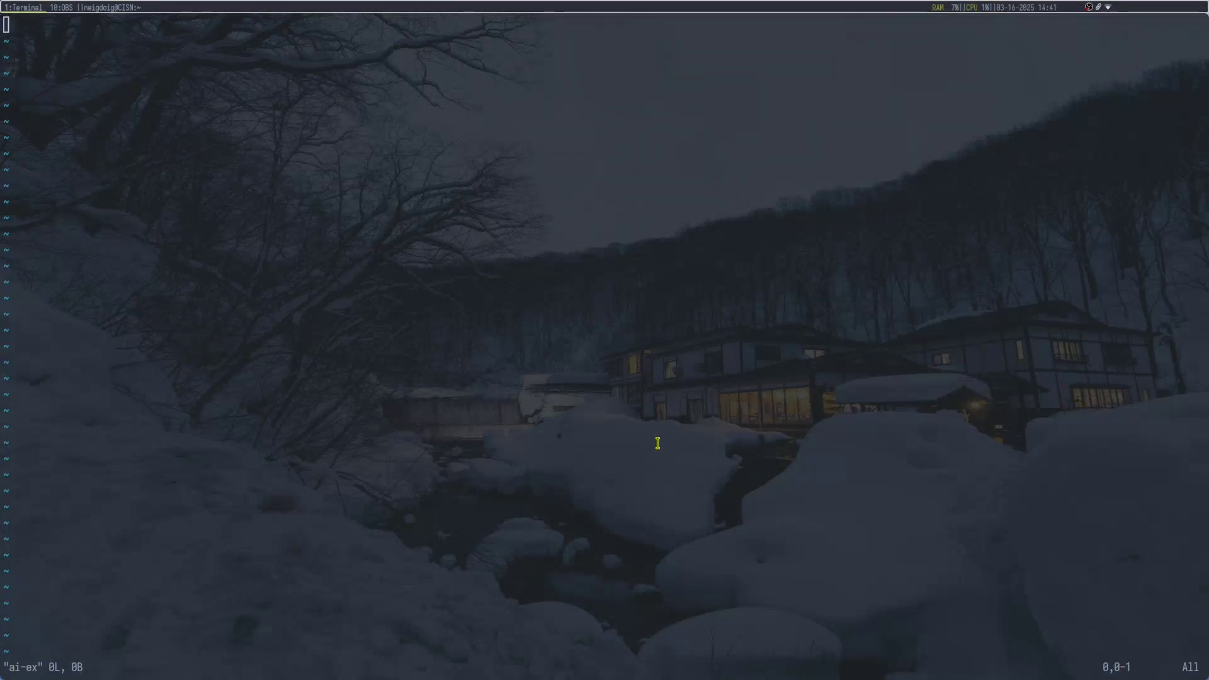
pyautogui.press('super+d')
pyautogui.write('notes')
pyautogui.press('Return')
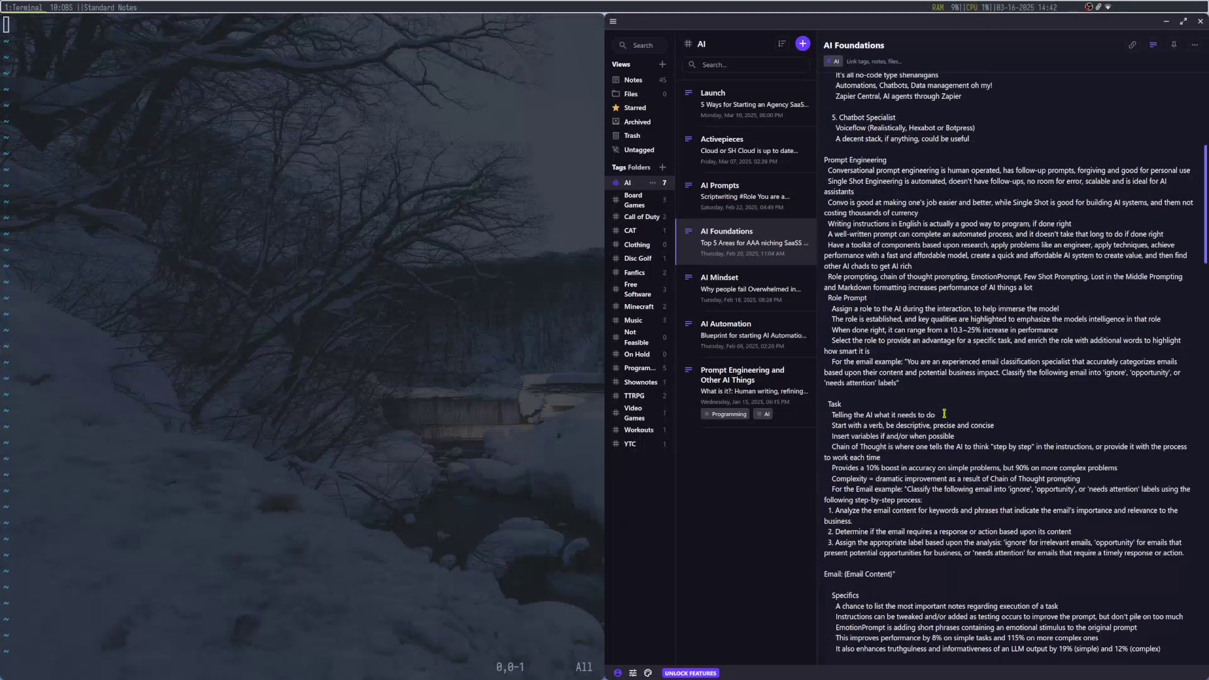
# Open HuggingChat in Waterfox on workspace 2 and start a chat with Qwen/Qwen2.5-72B-Instruct.
pyautogui.press('super+2')
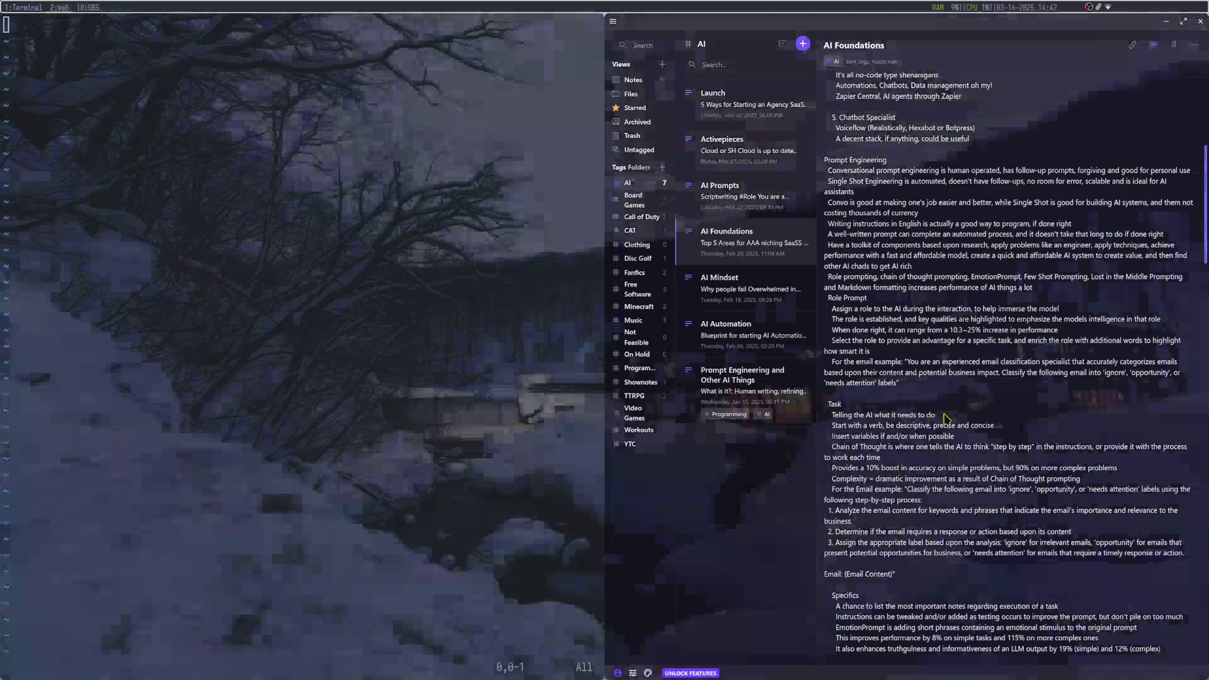
pyautogui.press('super+w')
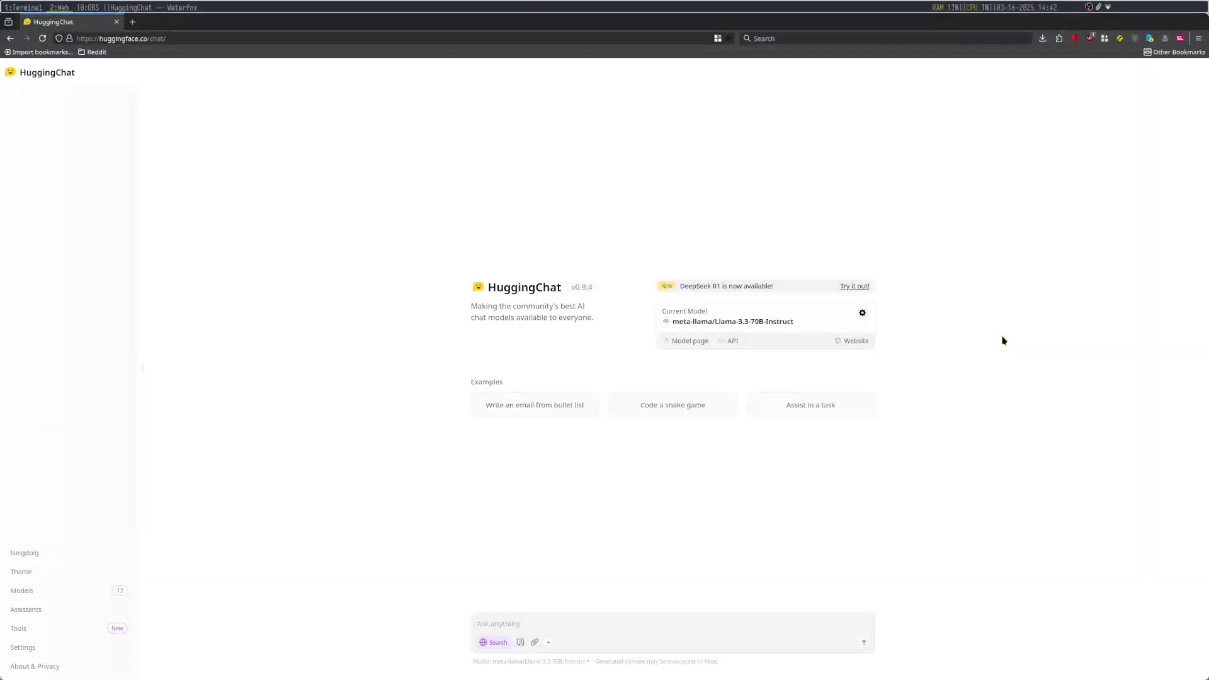
pyautogui.click(862, 313)
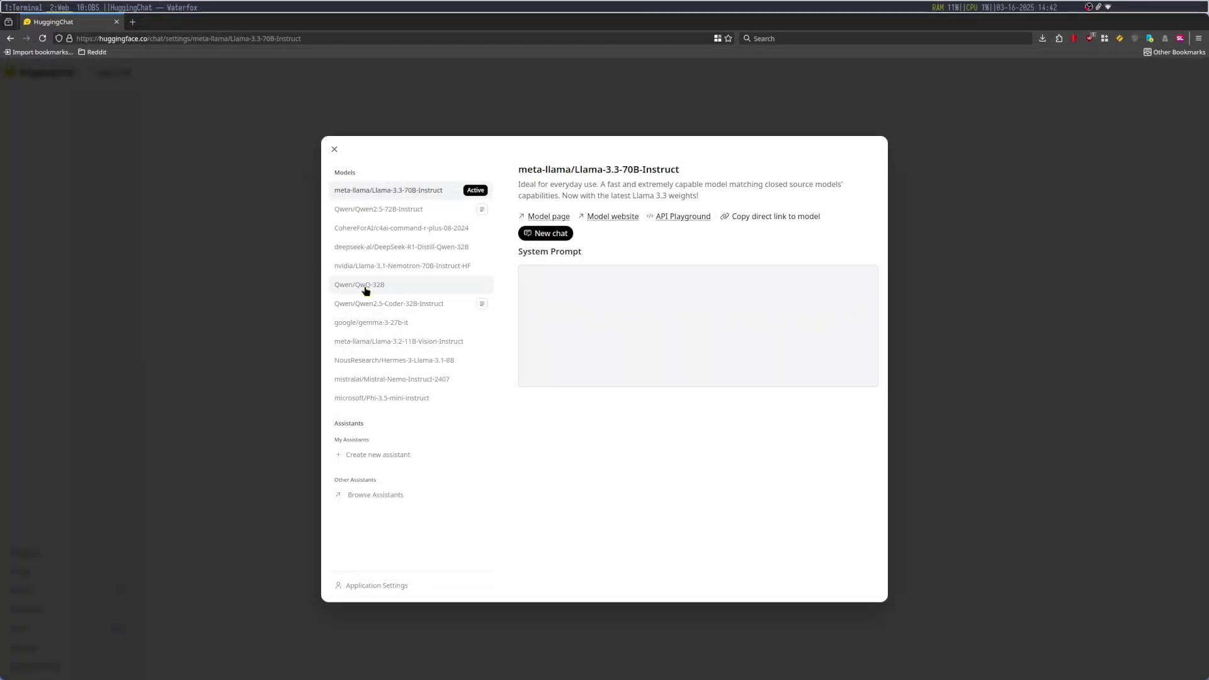
pyautogui.click(434, 218)
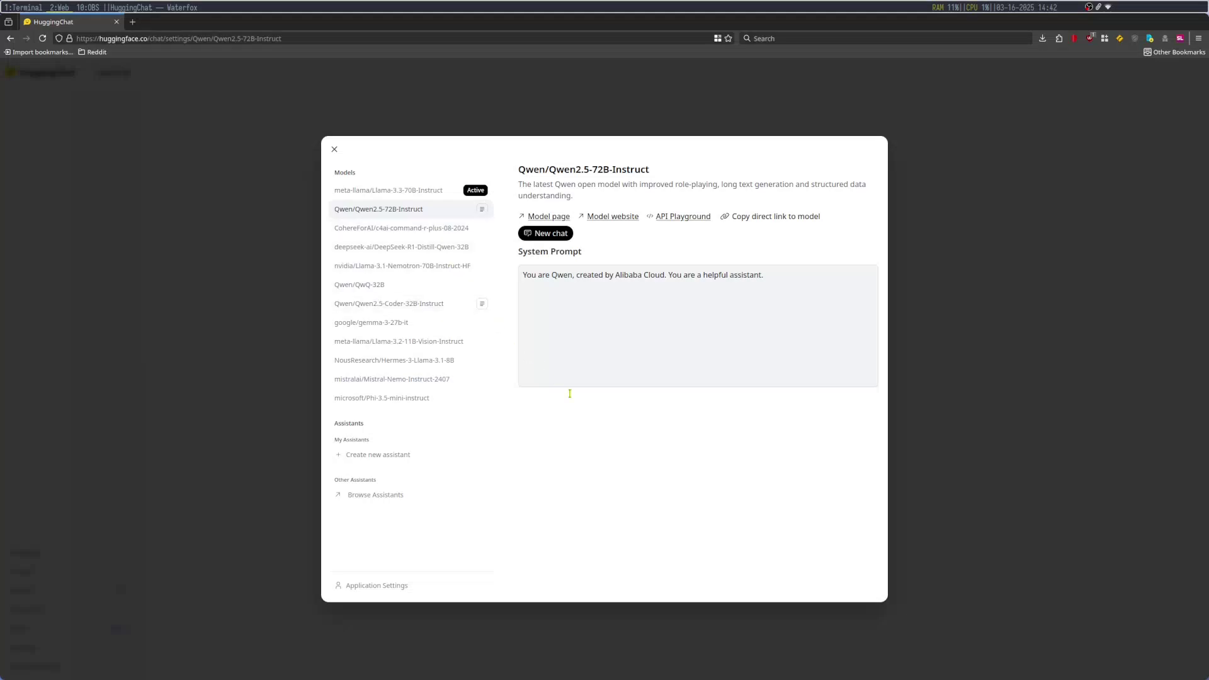
pyautogui.click(334, 149)
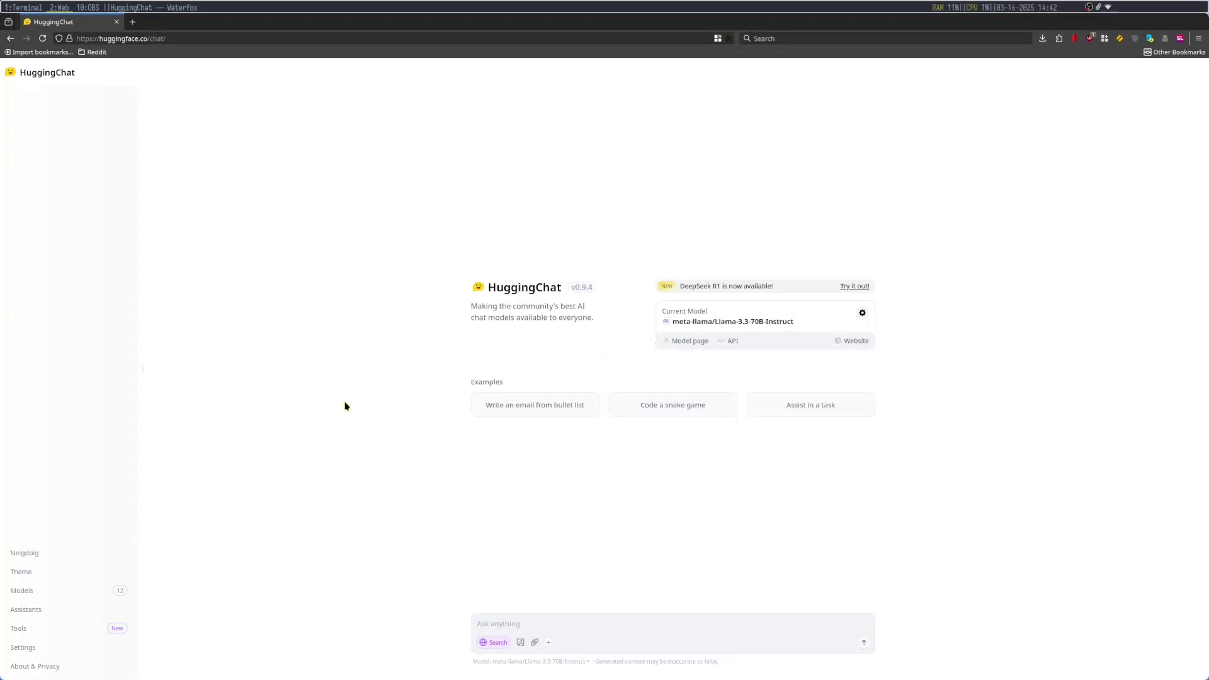
pyautogui.click(47, 592)
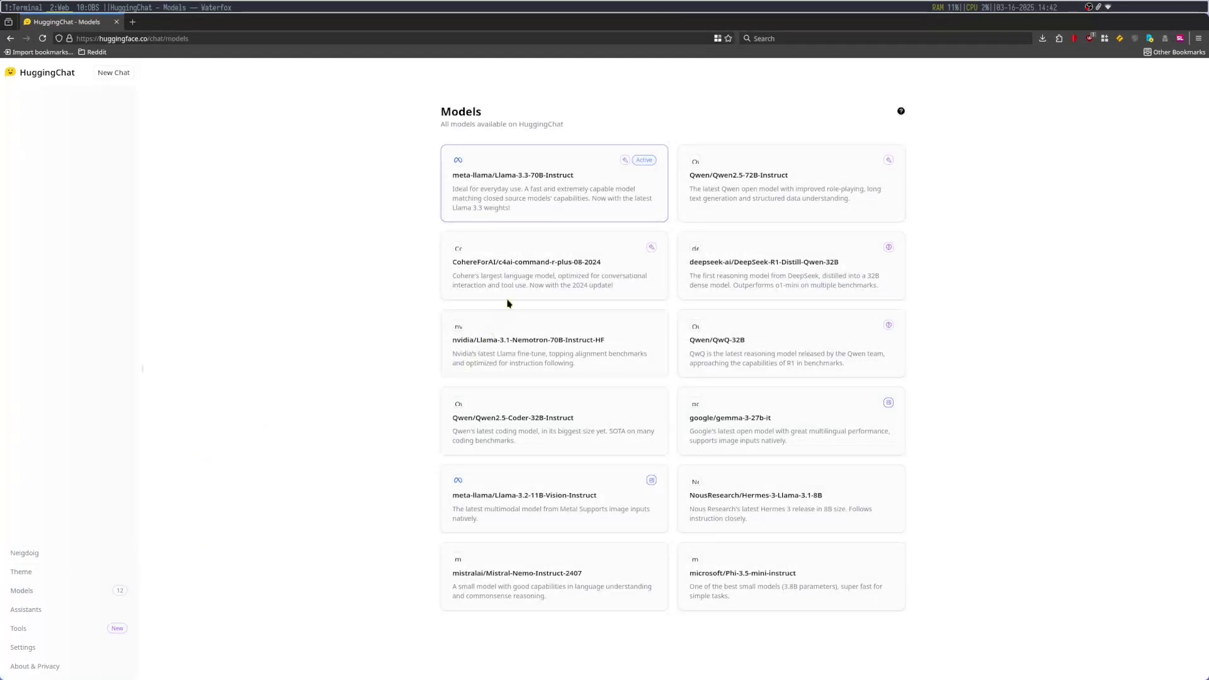
pyautogui.click(835, 191)
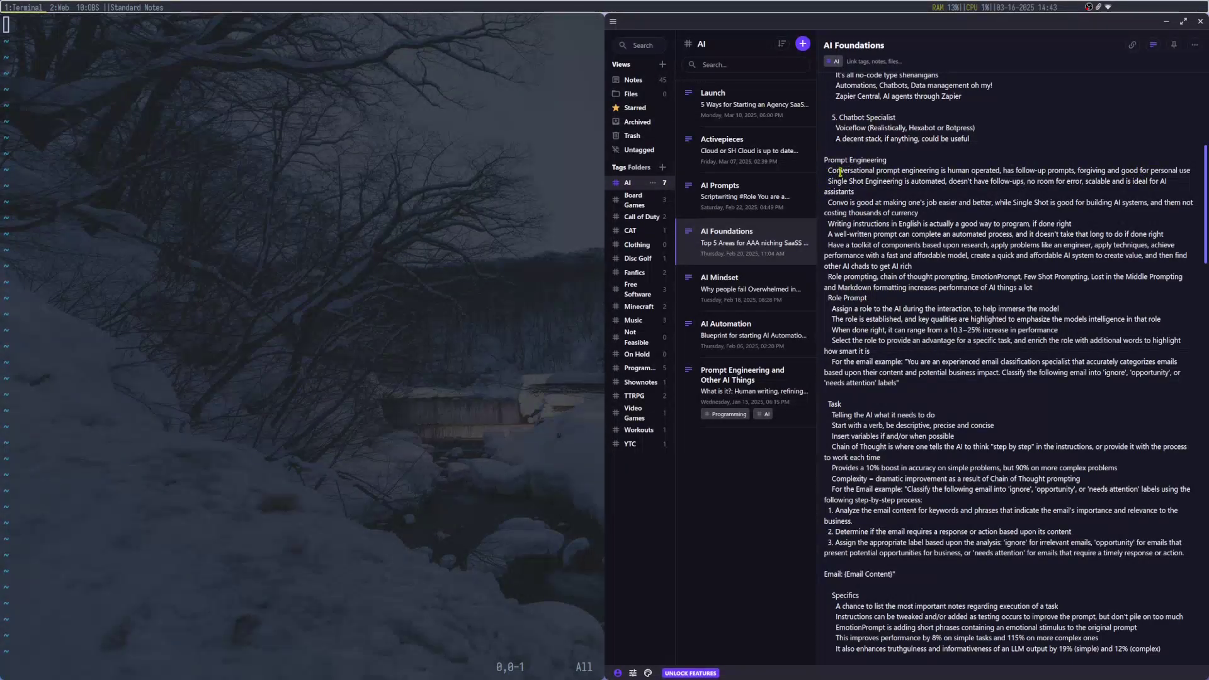
pyautogui.moveTo(838, 182); pyautogui.dragTo(903, 182)
pyautogui.click(917, 182)
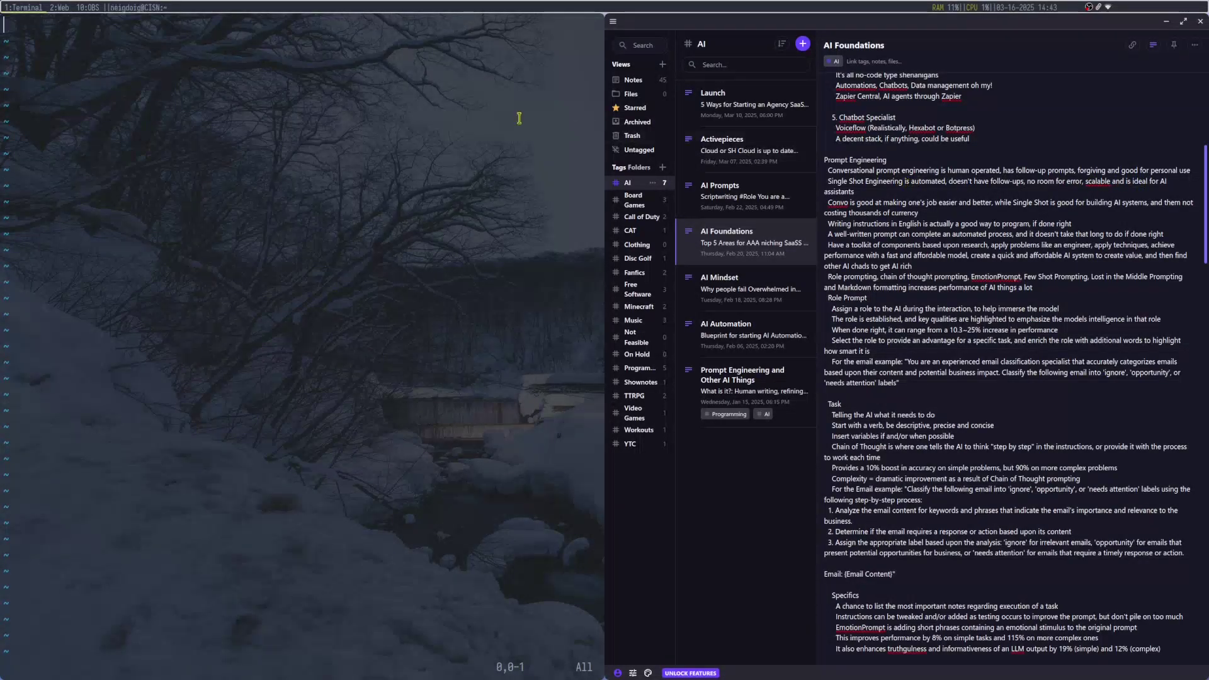
pyautogui.click(64, 6)
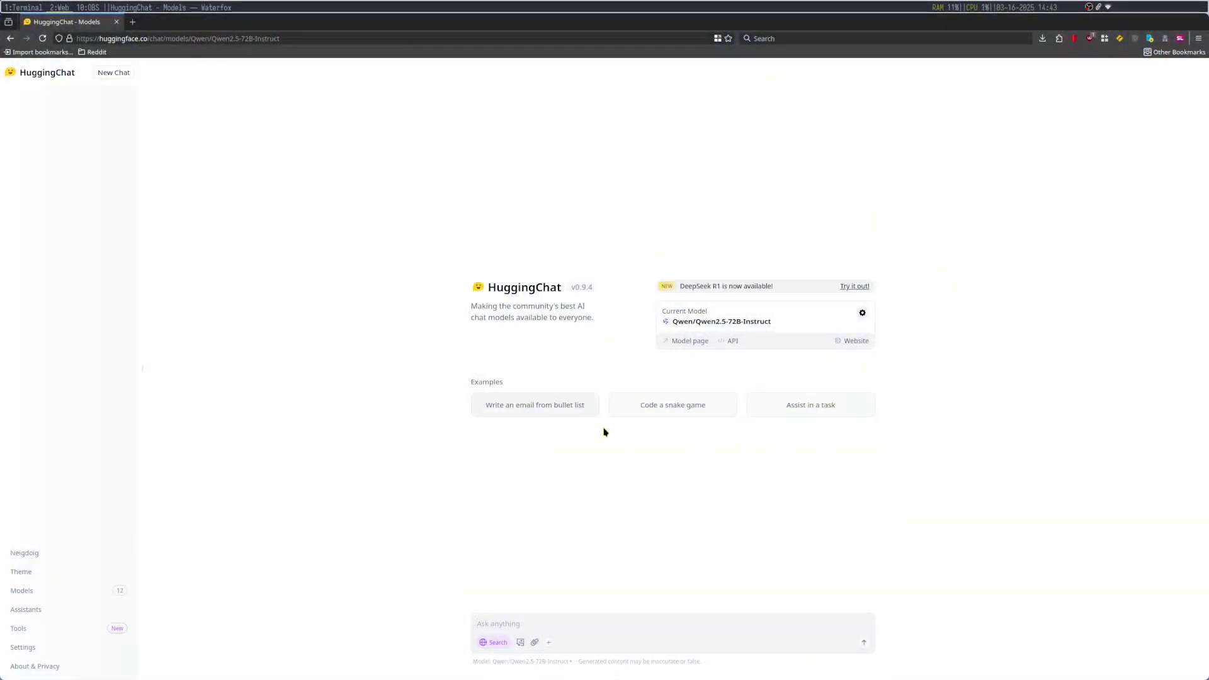
pyautogui.click(14, 7)
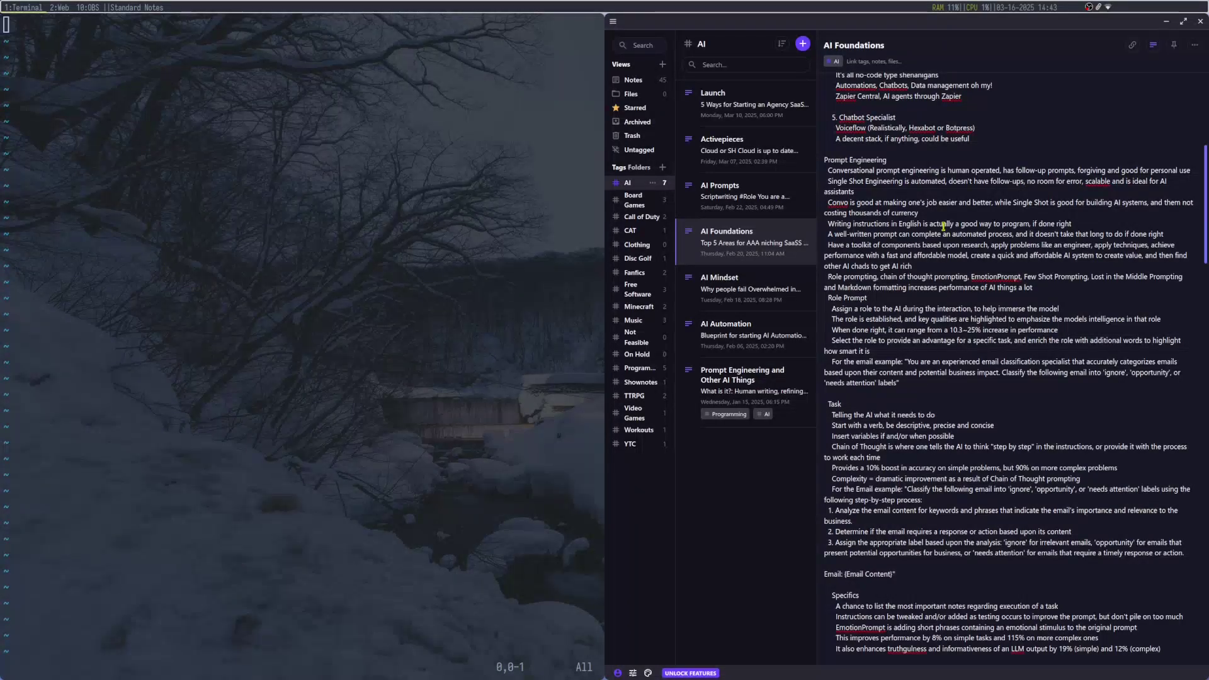
pyautogui.doubleClick(900, 224)
pyautogui.click(977, 224)
pyautogui.scroll(-2, 994, 225)
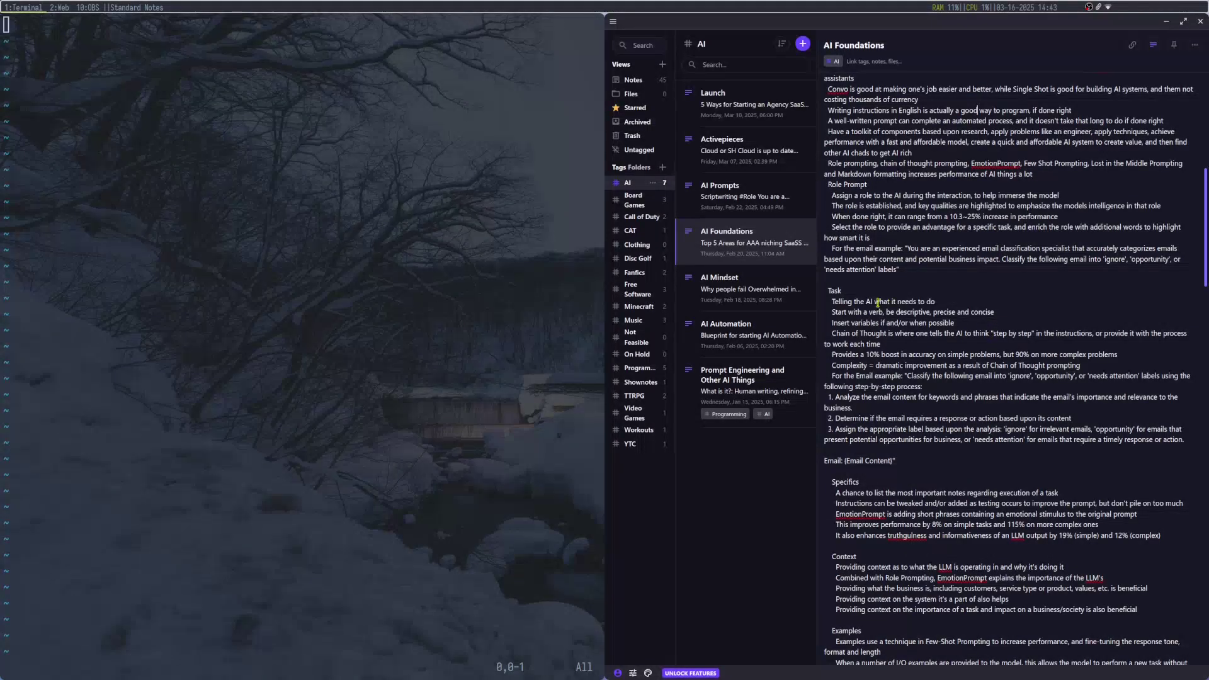
pyautogui.moveTo(831, 302); pyautogui.dragTo(932, 303)
pyautogui.click(925, 334)
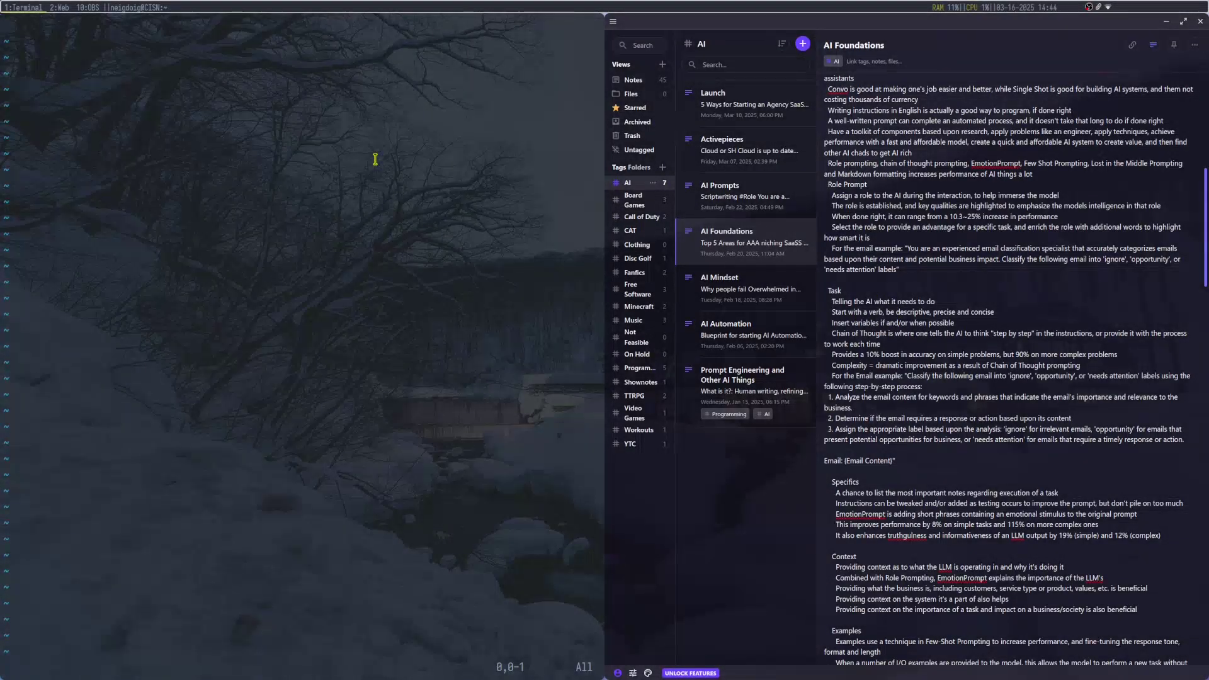
# Type a '# Task' heading and paste the Free Software note-taking app request on line 3.
pyautogui.write('i# Task')
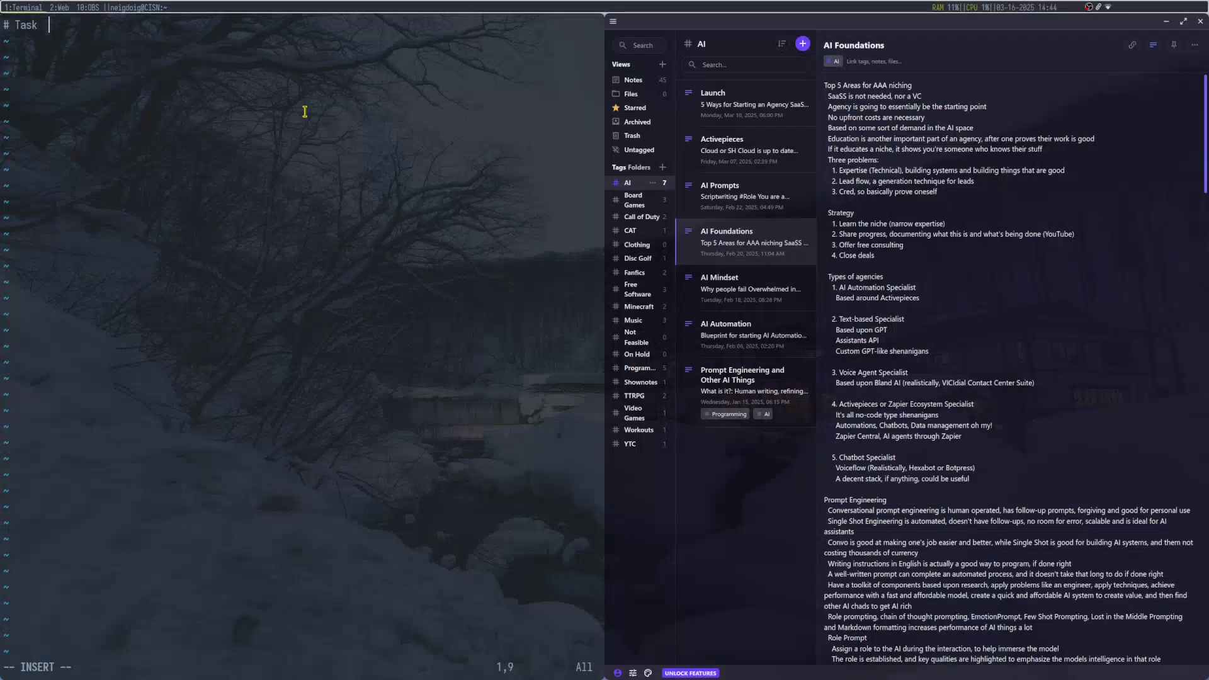
pyautogui.press('Return')
pyautogui.press('Return')
pyautogui.scroll(-5, 988, 375)
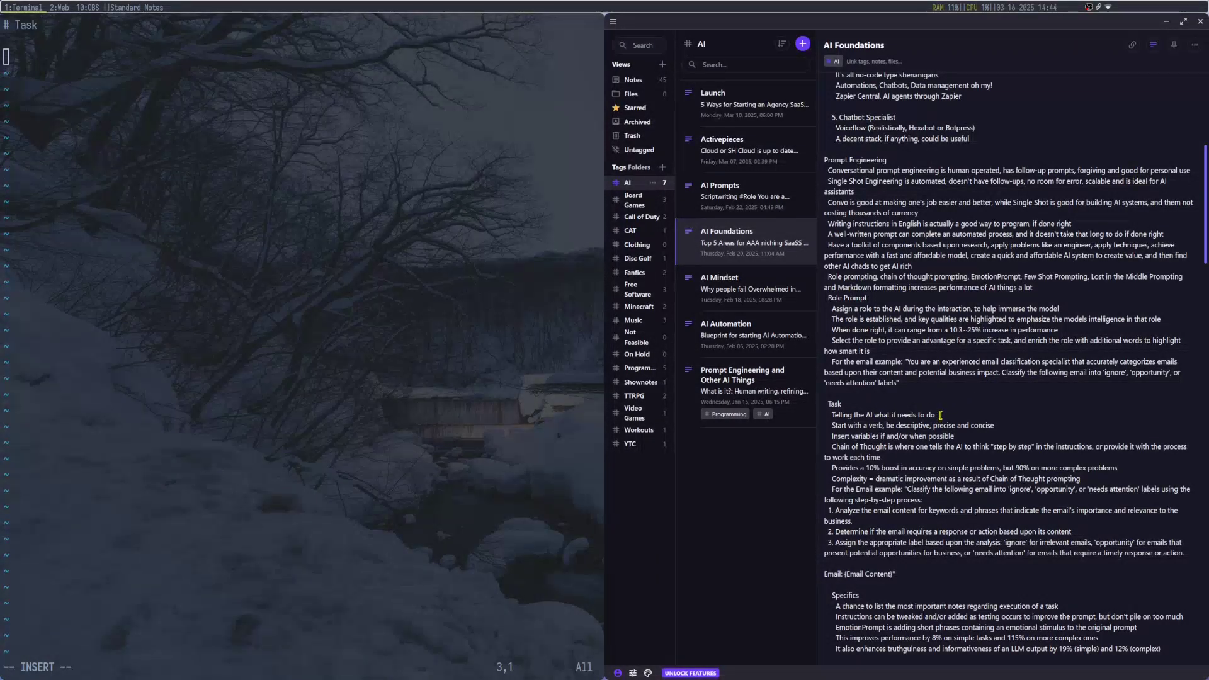
pyautogui.write('Make me a list of note taking software that follows the Free Software philosophy.')
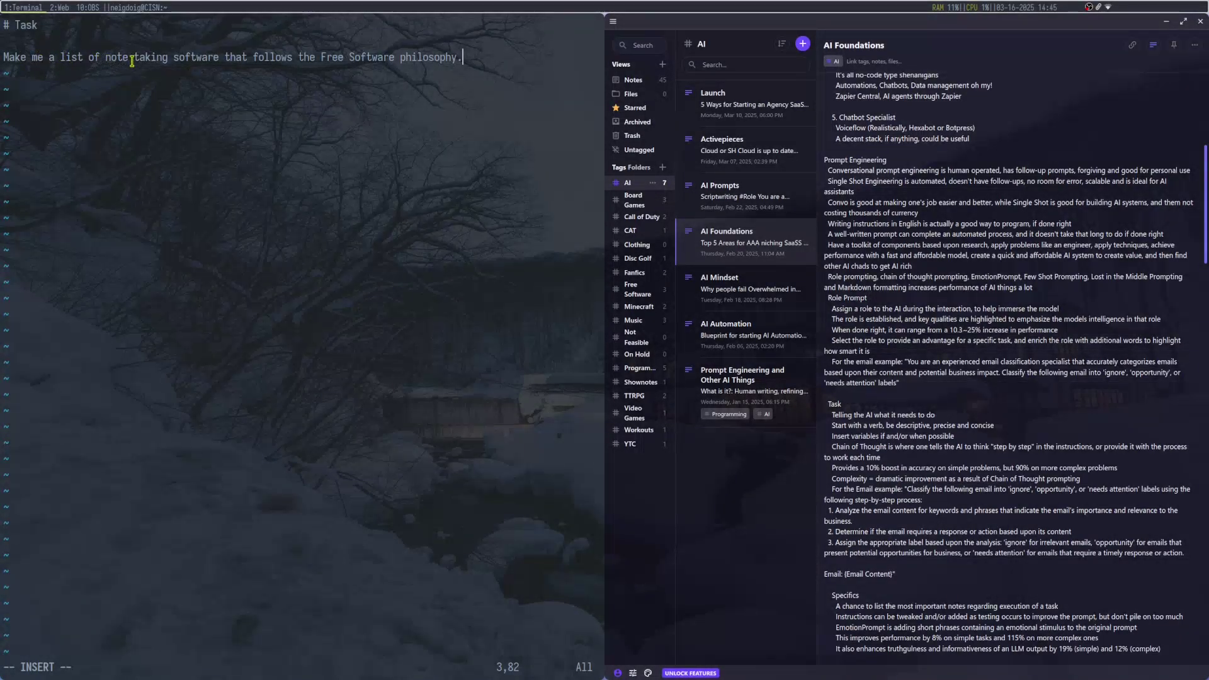
pyautogui.moveTo(267, 58); pyautogui.dragTo(493, 75)
pyautogui.click(493, 74)
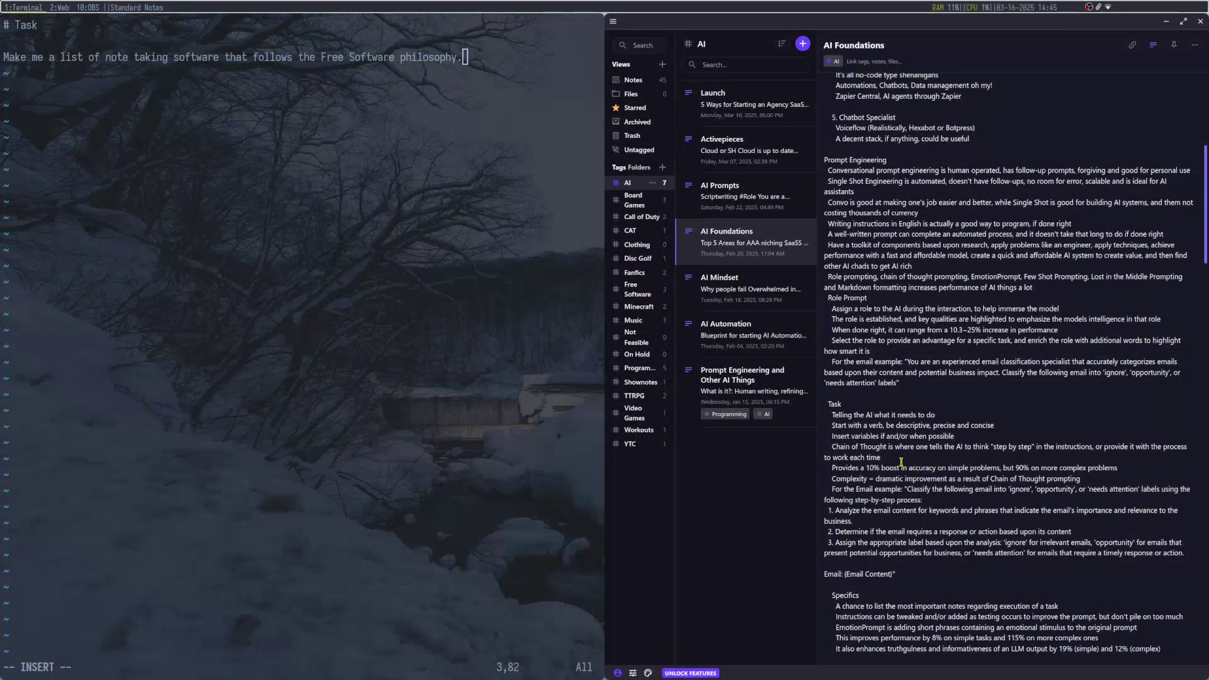
# Consult the note's Chain of Thought section, append 'Give me your thinking process', and return to HuggingChat.
pyautogui.moveTo(837, 448); pyautogui.dragTo(888, 449)
pyautogui.click(916, 453)
pyautogui.moveTo(866, 469); pyautogui.dragTo(876, 469)
pyautogui.click(1013, 470)
pyautogui.moveTo(1015, 468); pyautogui.dragTo(1028, 468)
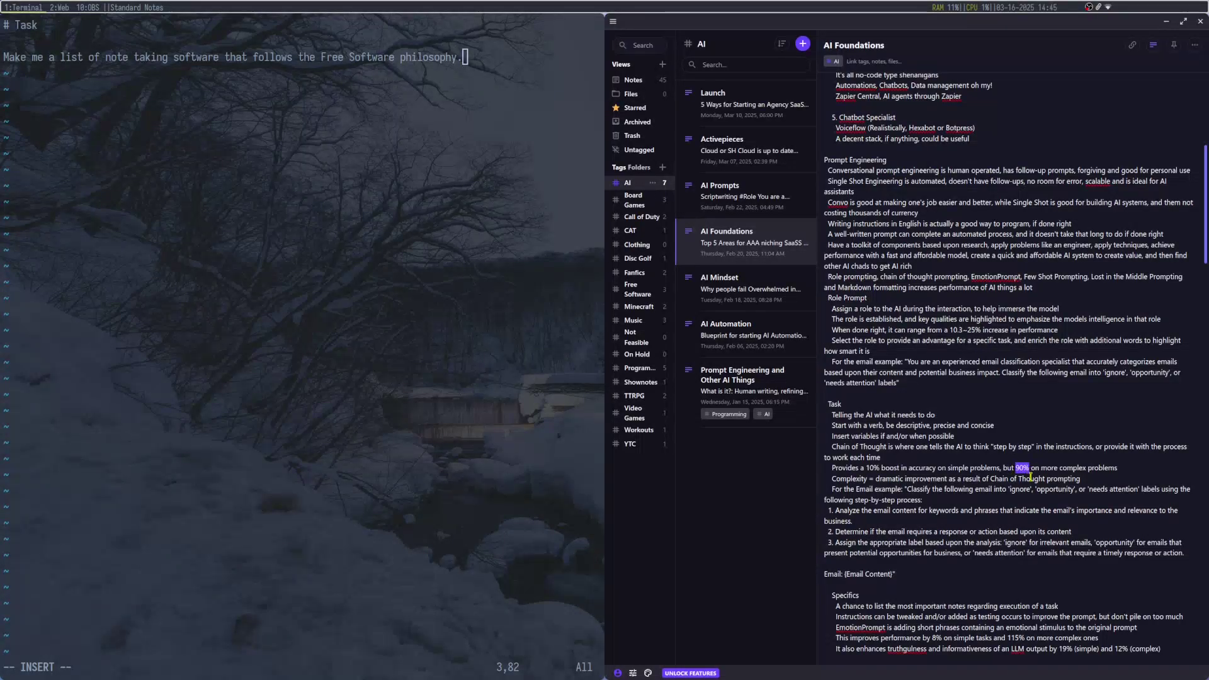
pyautogui.click(1119, 469)
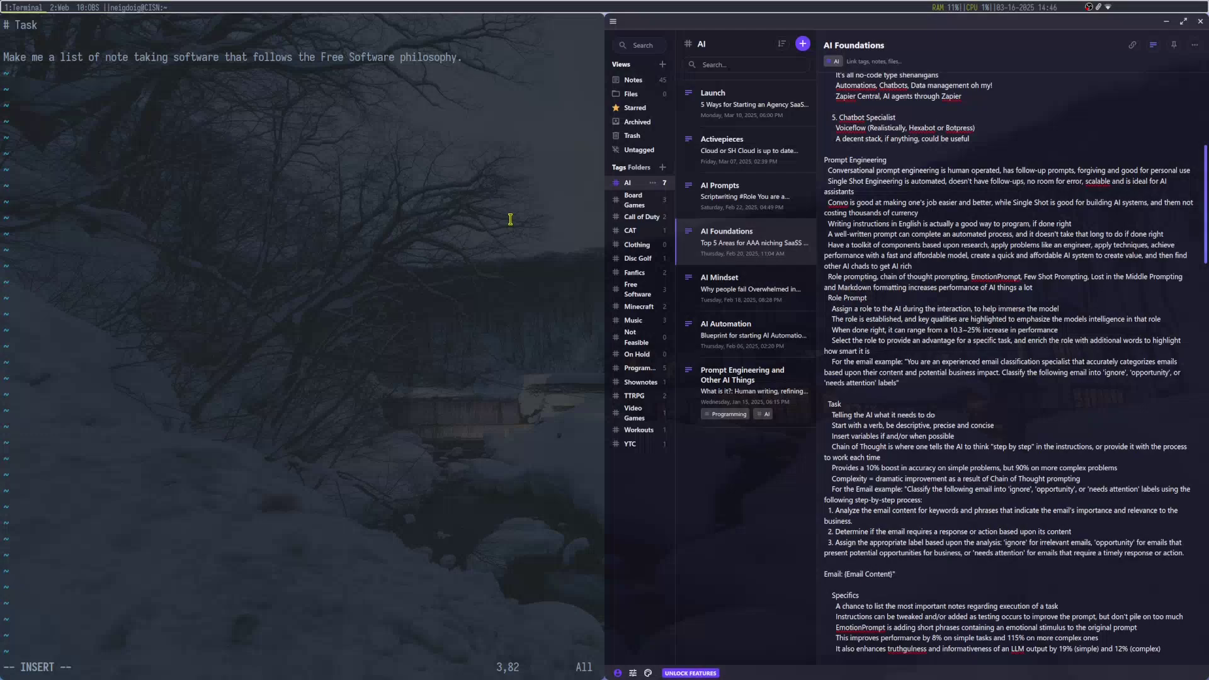
pyautogui.scroll(-1, 937, 394)
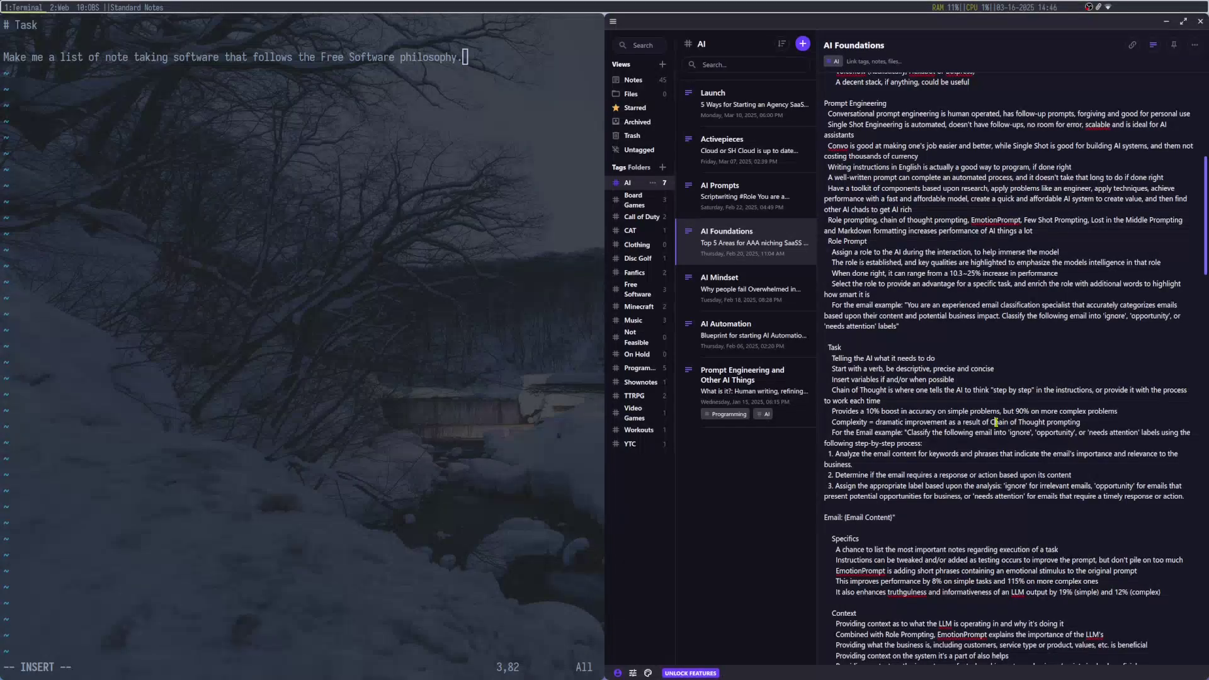
pyautogui.moveTo(995, 422); pyautogui.dragTo(1080, 423)
pyautogui.write('Give me your thinking process')
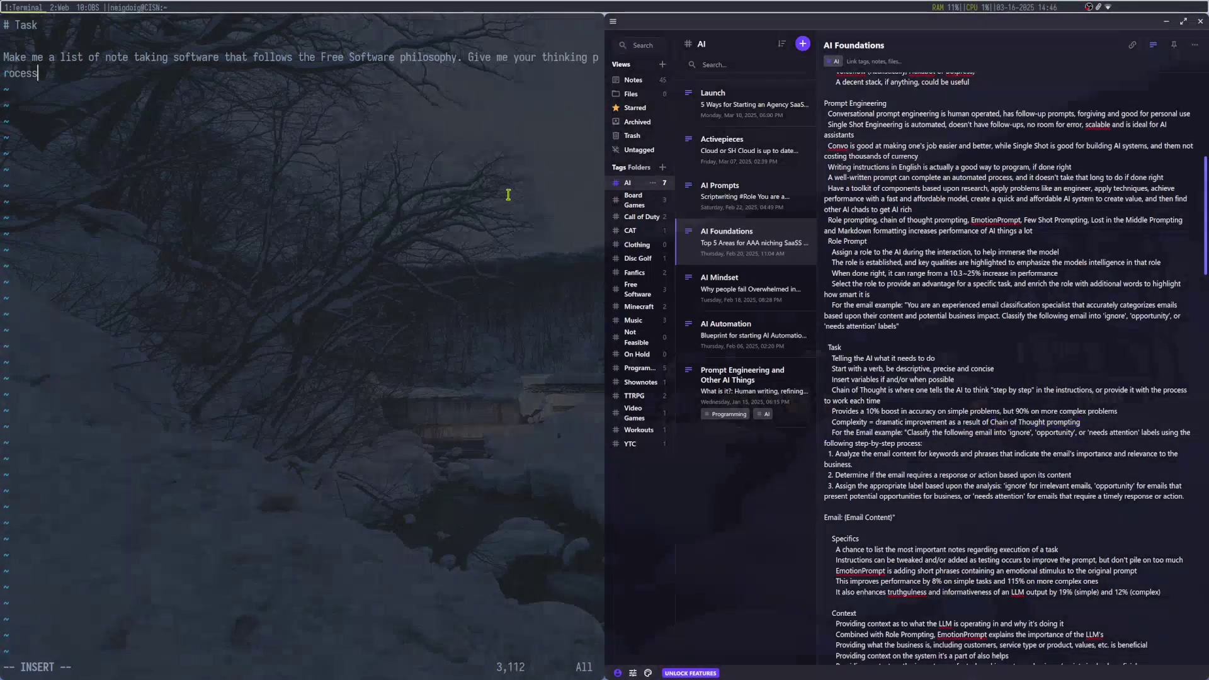
pyautogui.press('super+2')
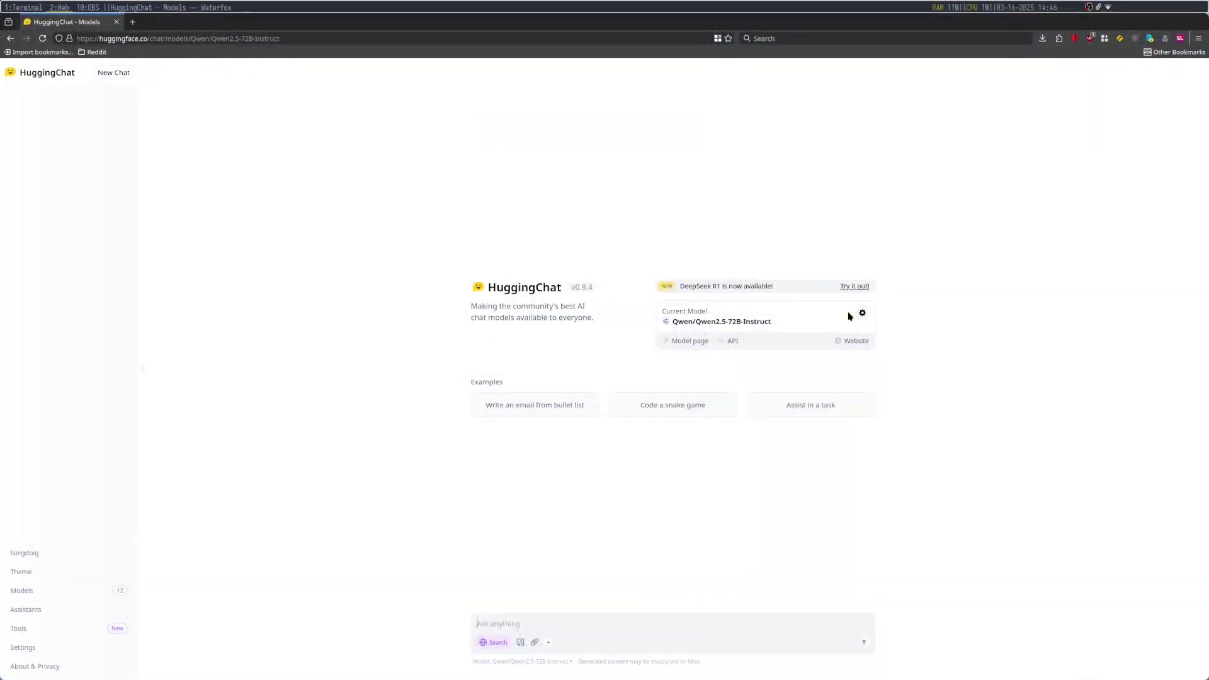
# Start a new HuggingChat conversation with deepseek-ai/DeepSeek-R1-Distill-Qwen-32B as the model.
pyautogui.click(862, 313)
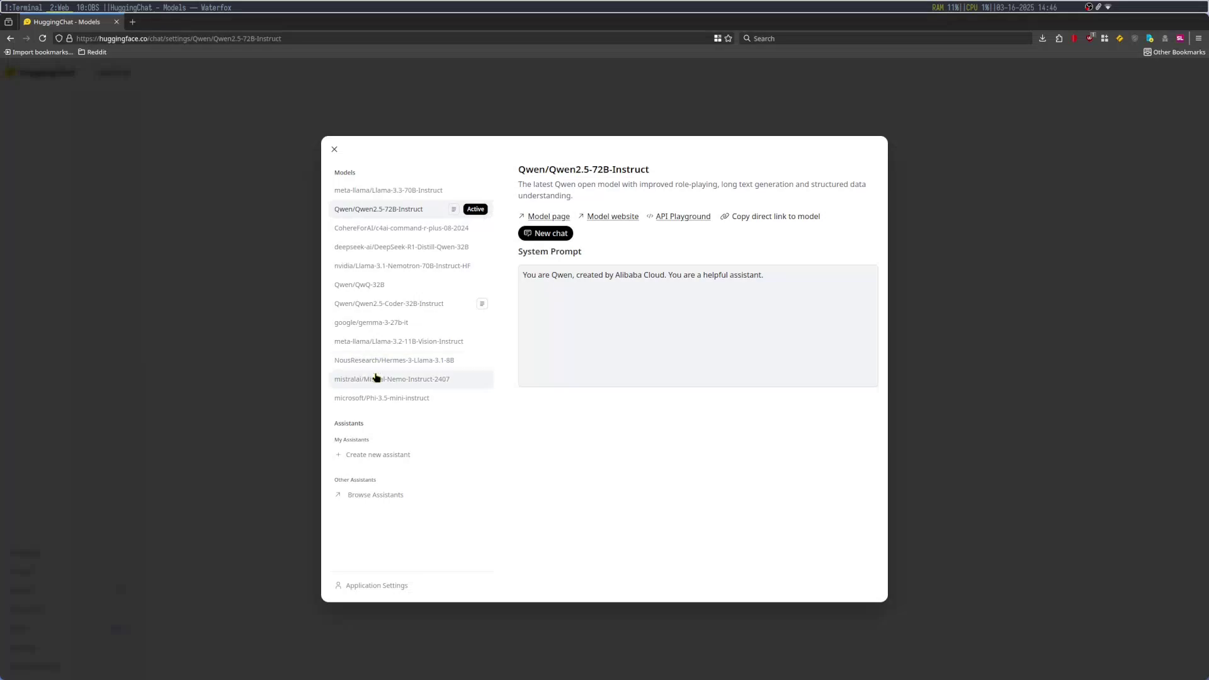
pyautogui.click(390, 247)
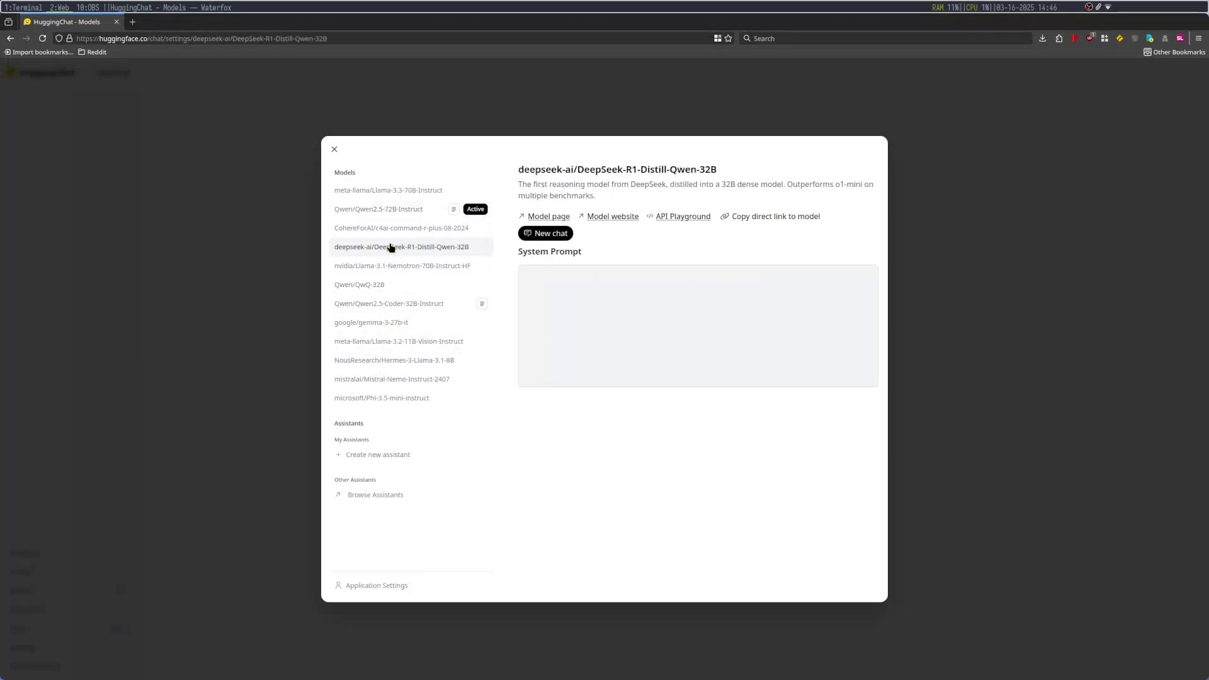
pyautogui.click(544, 235)
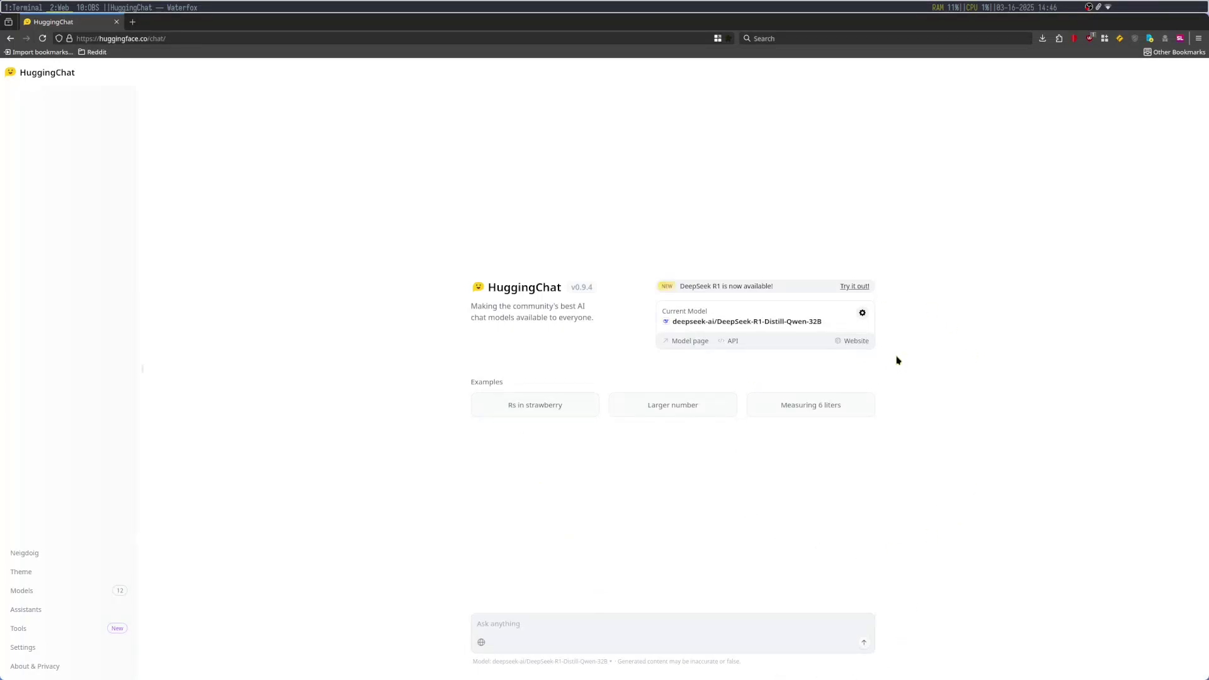
# Finish the criteria: Free Software license, end-to-end encryption, online/offline use, generous free tier; begin a new '#' heading.
pyautogui.click(6, 7)
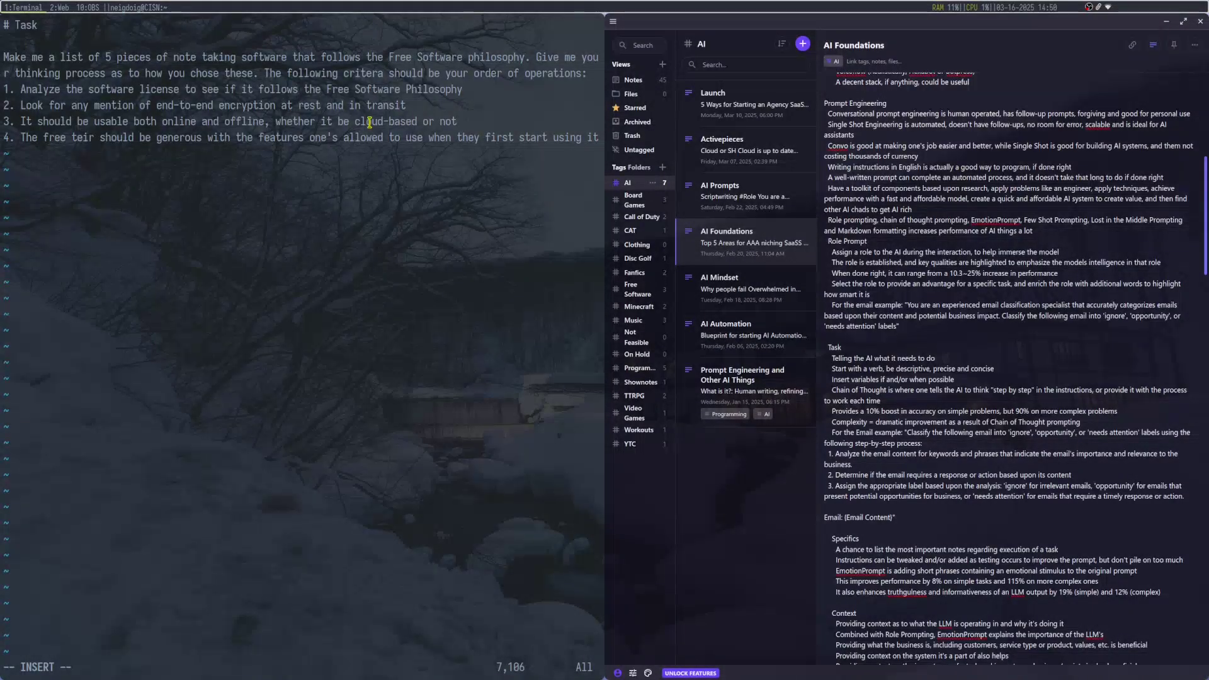
pyautogui.press('Return')
pyautogui.scroll(-3, 1045, 355)
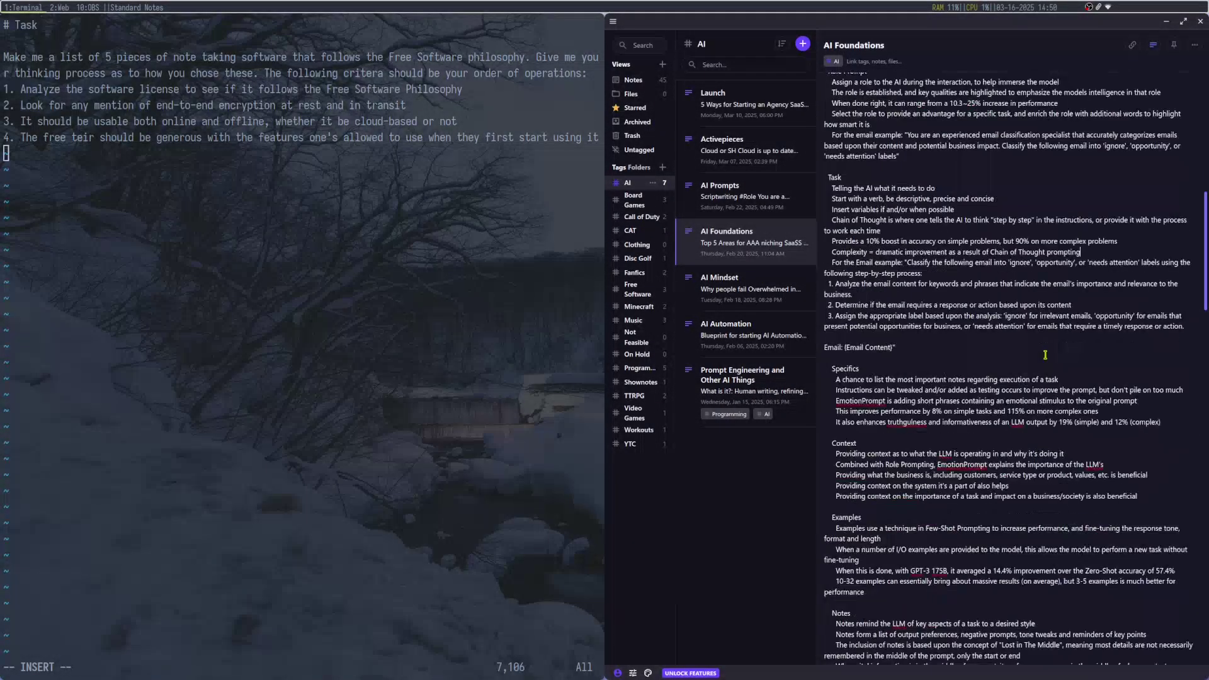
pyautogui.scroll(-1, 1045, 355)
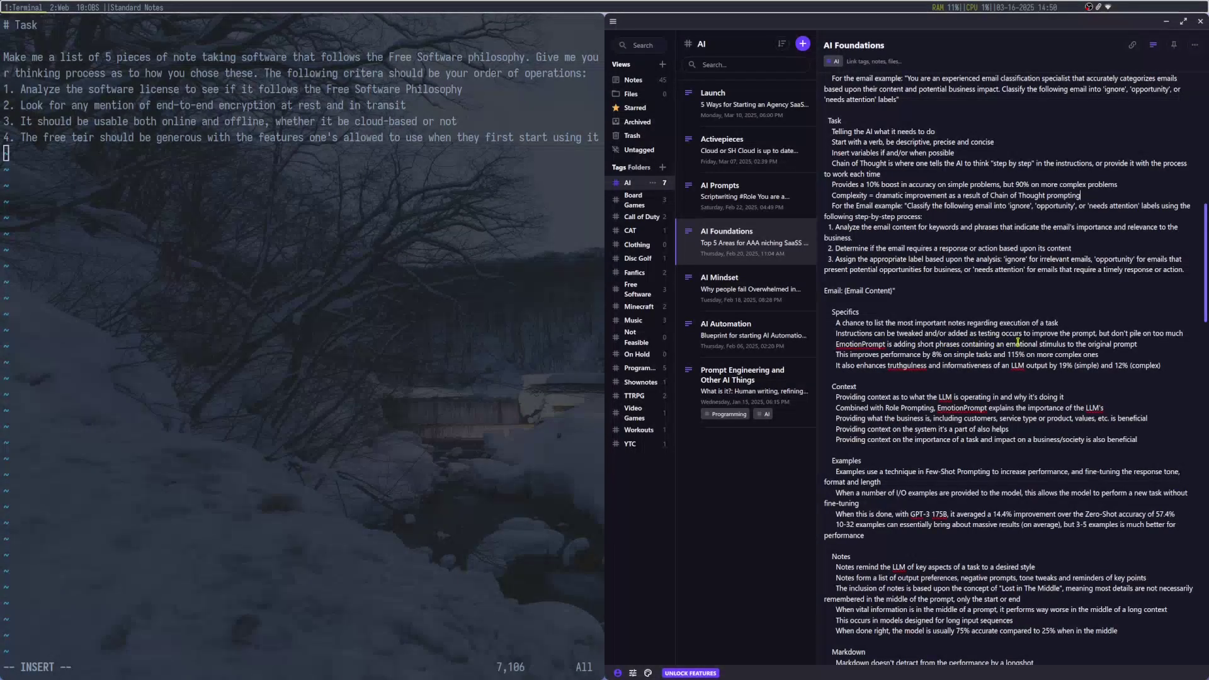
pyautogui.moveTo(1006, 344); pyautogui.dragTo(1066, 344)
pyautogui.click(1083, 346)
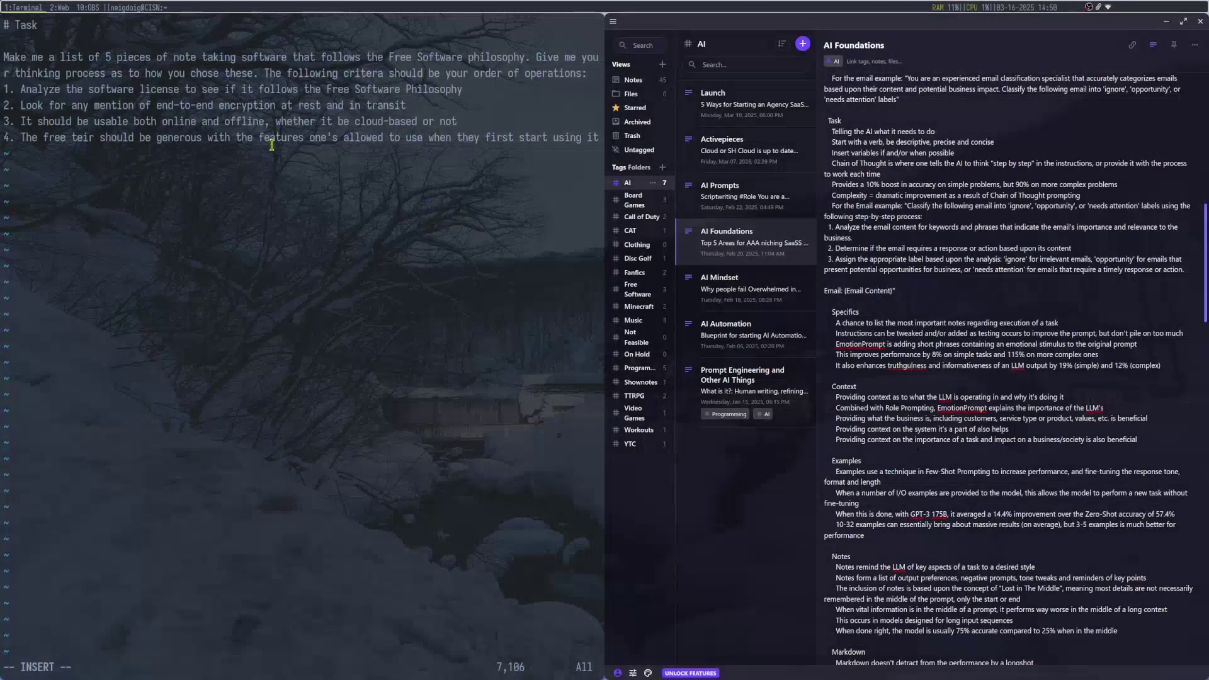
pyautogui.doubleClick(1009, 356)
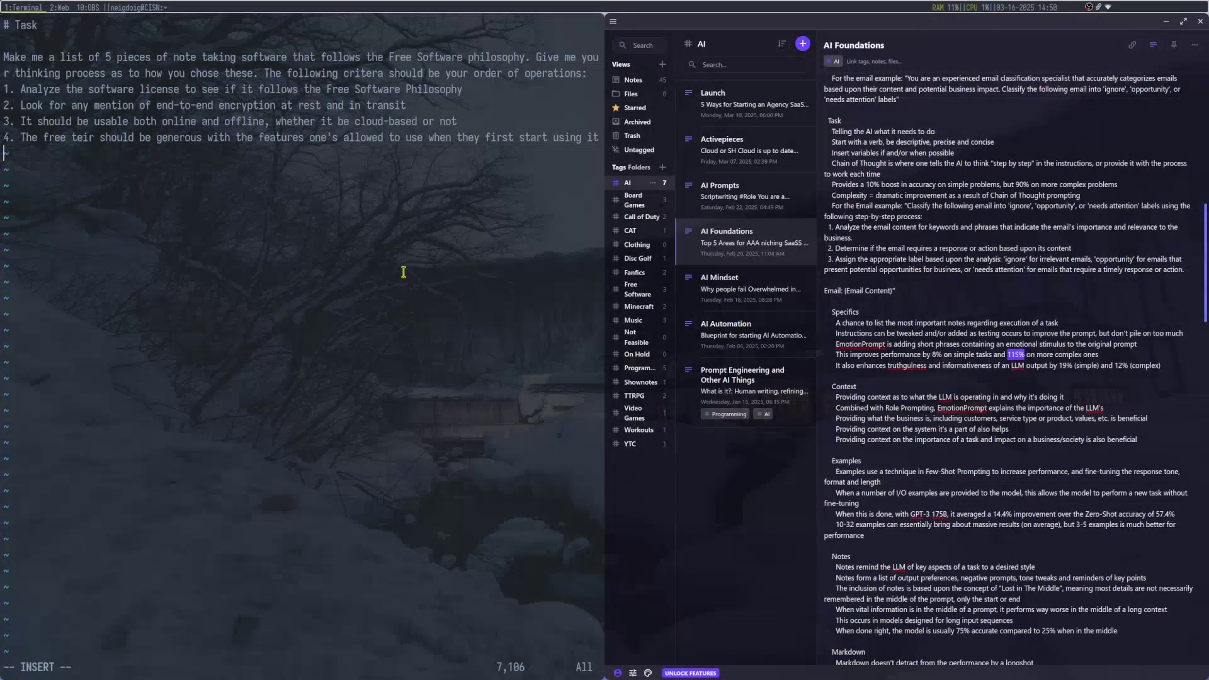
pyautogui.press('Return')
pyautogui.write('#')
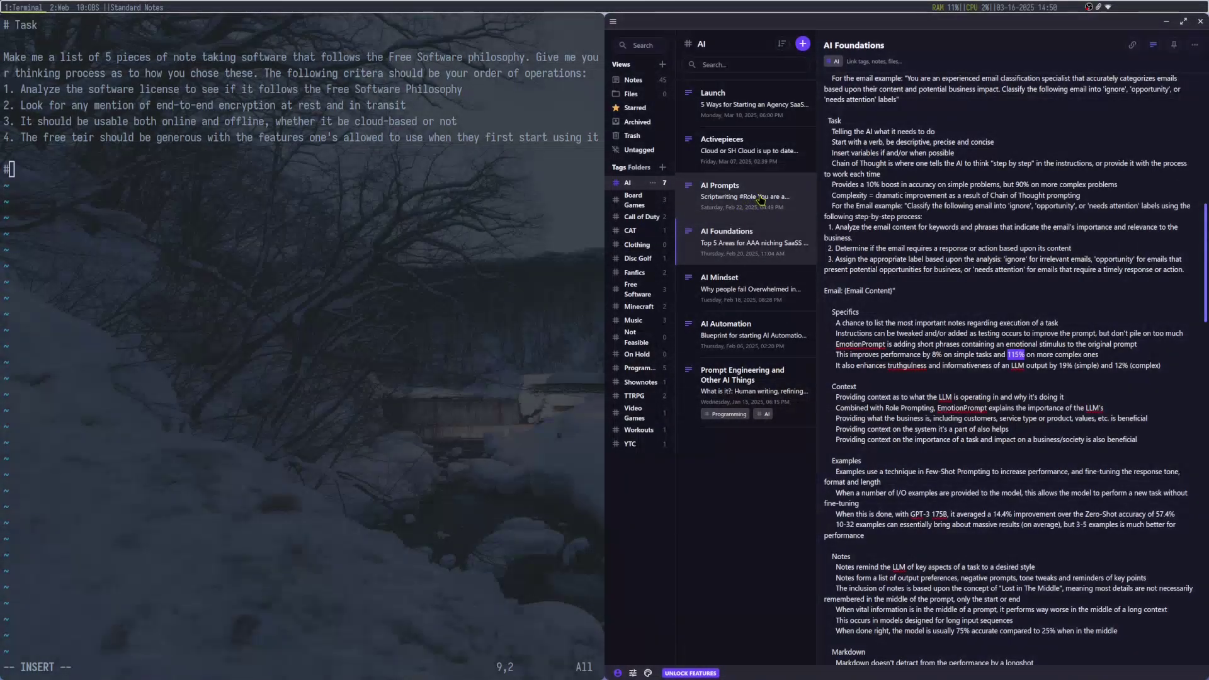
# Open the AI Prompts note and name the new Vim heading '# Specifics'.
pyautogui.click(760, 201)
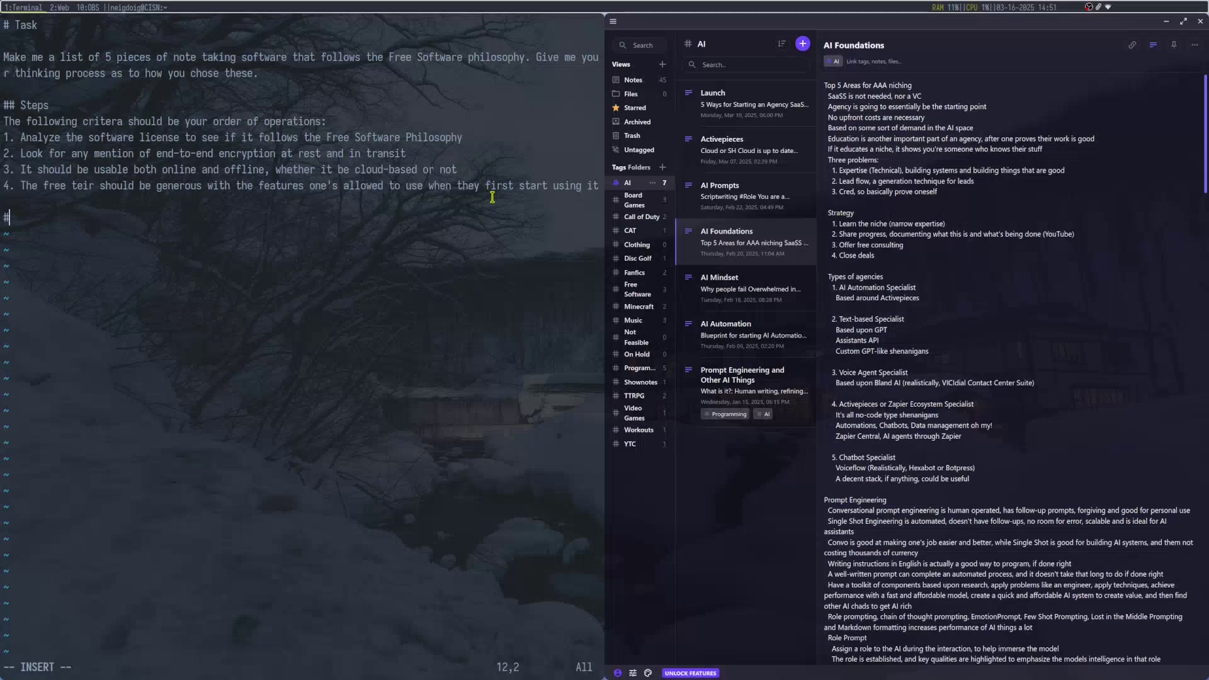
pyautogui.write('Specifics')
pyautogui.press('Return')
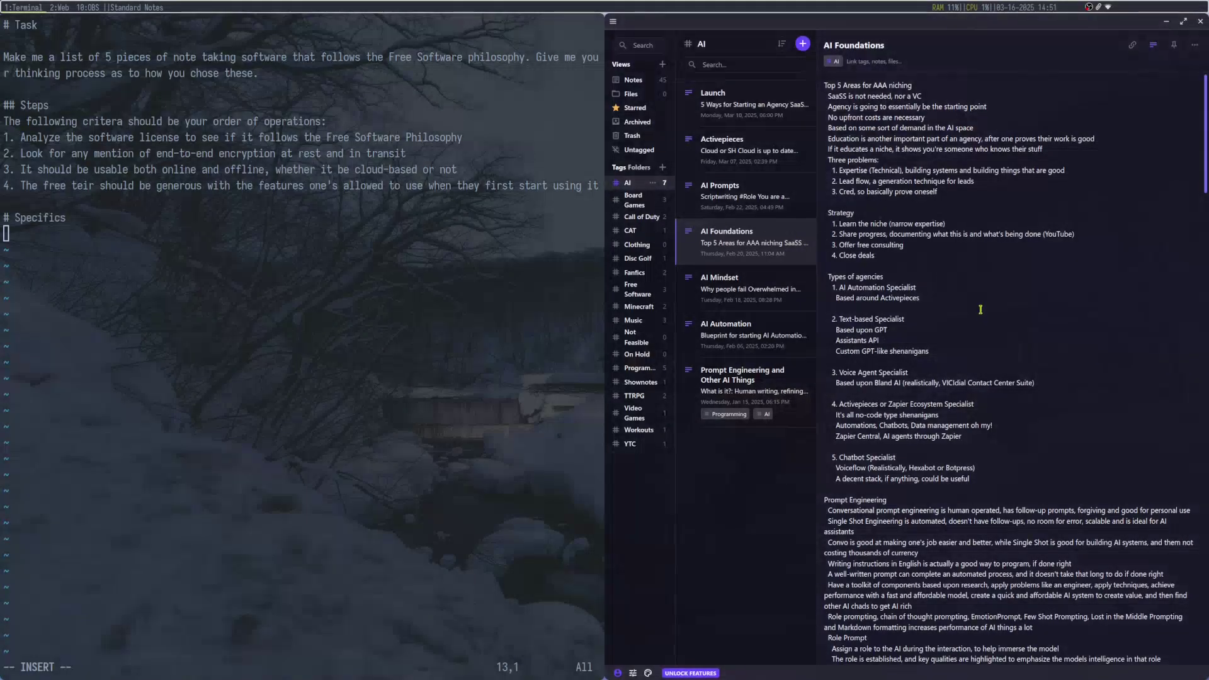
# Correct 'truthgulness' to 'truthfulness' in the AI Foundations note using the spellcheck suggestion.
pyautogui.scroll(-6, 981, 311)
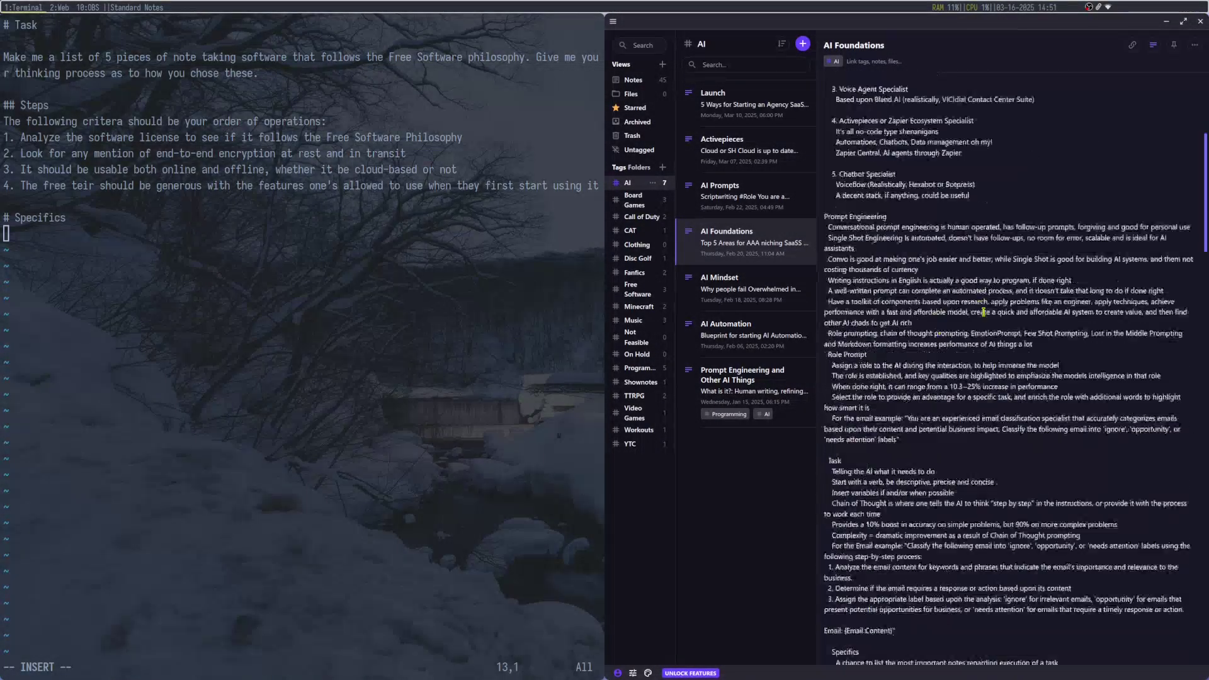
pyautogui.scroll(-3, 984, 310)
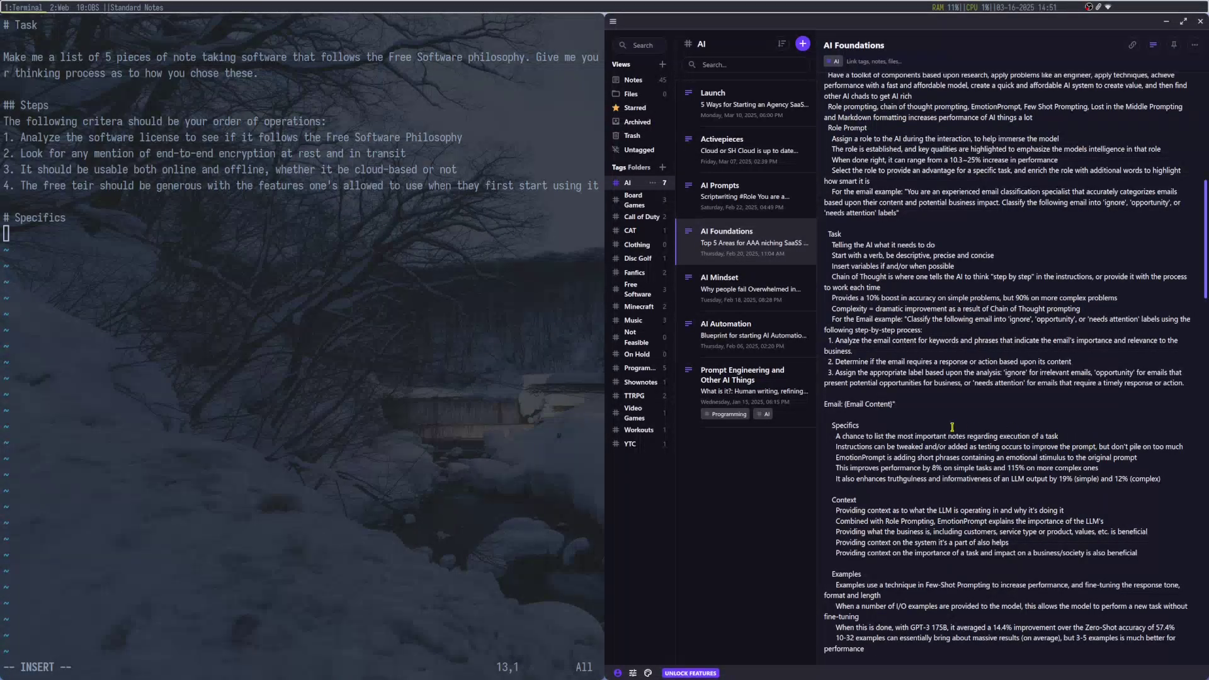
pyautogui.doubleClick(871, 458)
pyautogui.click(998, 458)
pyautogui.doubleClick(1015, 468)
pyautogui.click(796, 485)
pyautogui.rightClick(901, 479)
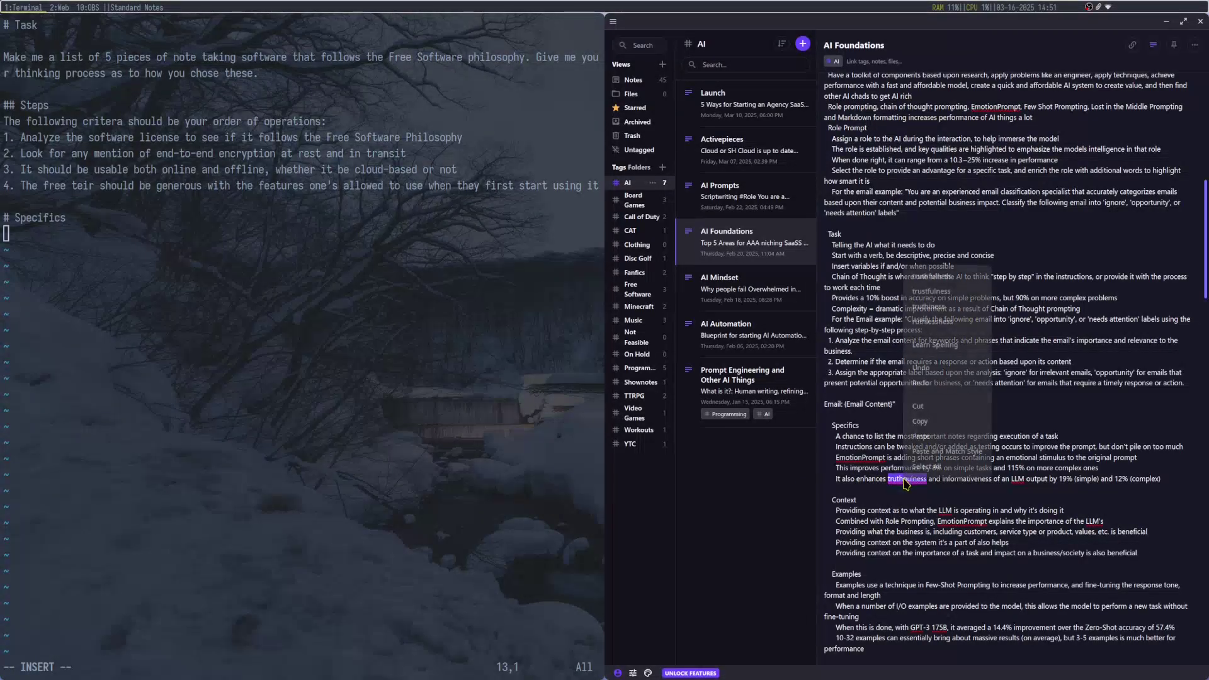
pyautogui.click(951, 278)
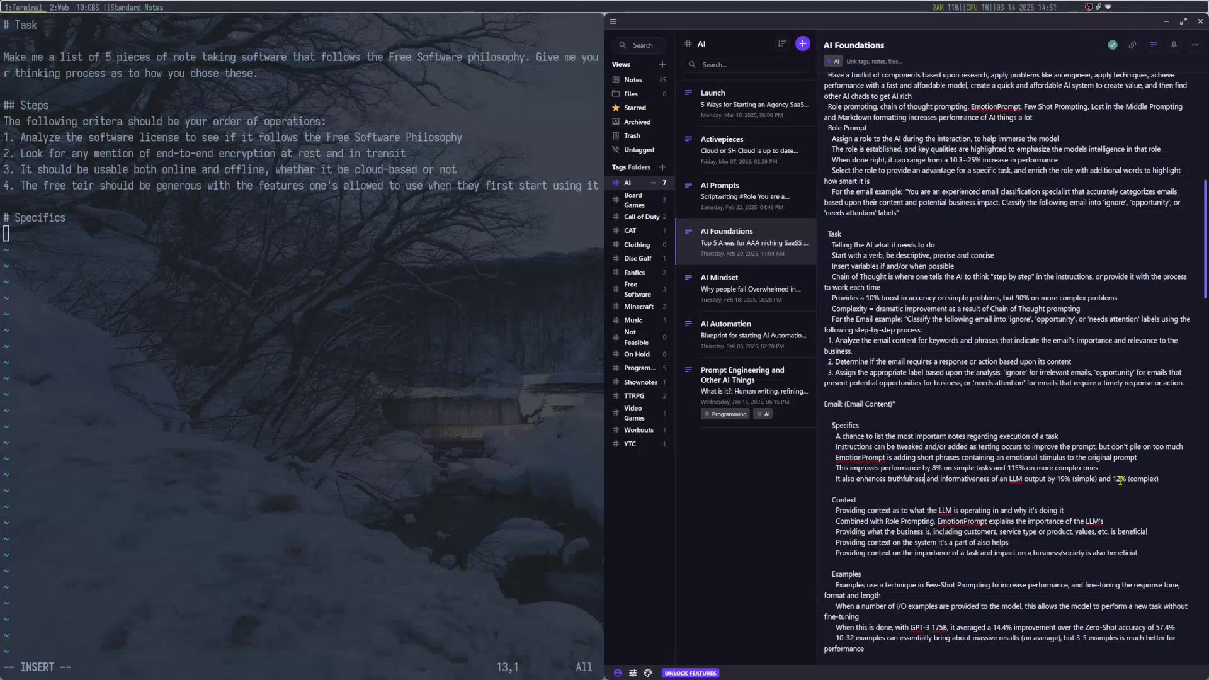
pyautogui.moveTo(1114, 479); pyautogui.dragTo(1127, 478)
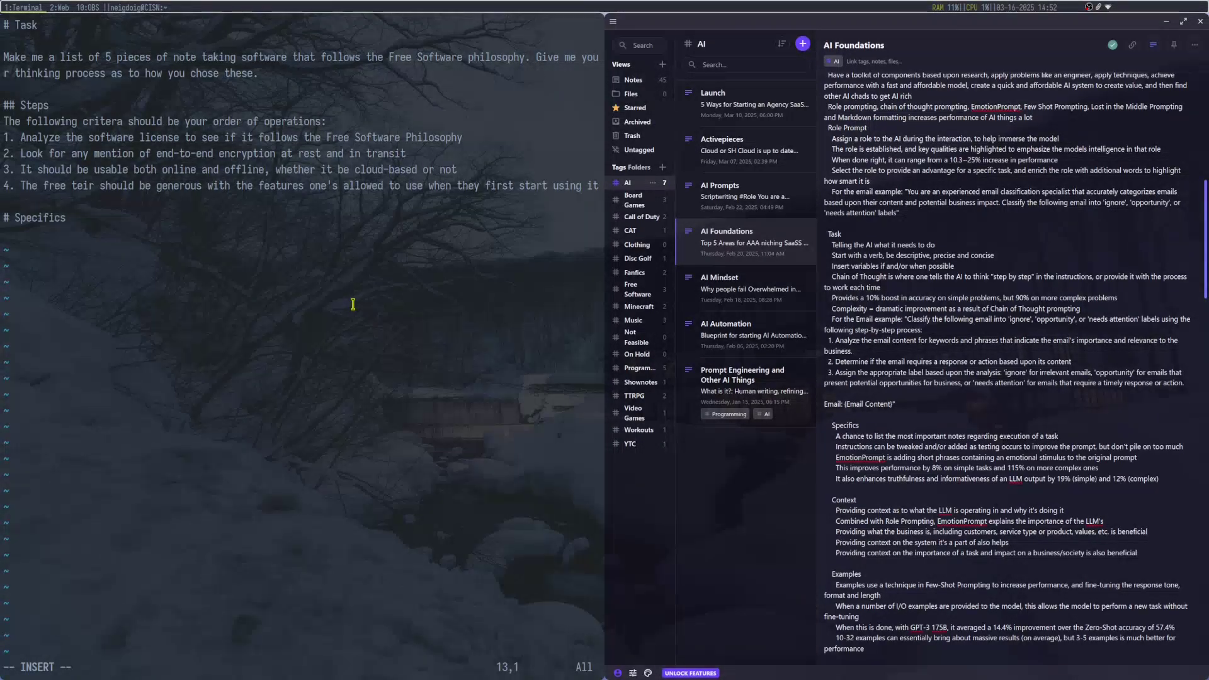
# Add a Specifics sentence asking for each app's encryption pros and cons.
pyautogui.write("Bring about the pros and cons of the encryption, since I want to protect myself from hackers and other cybercriminals because of what I've been reading lately.")
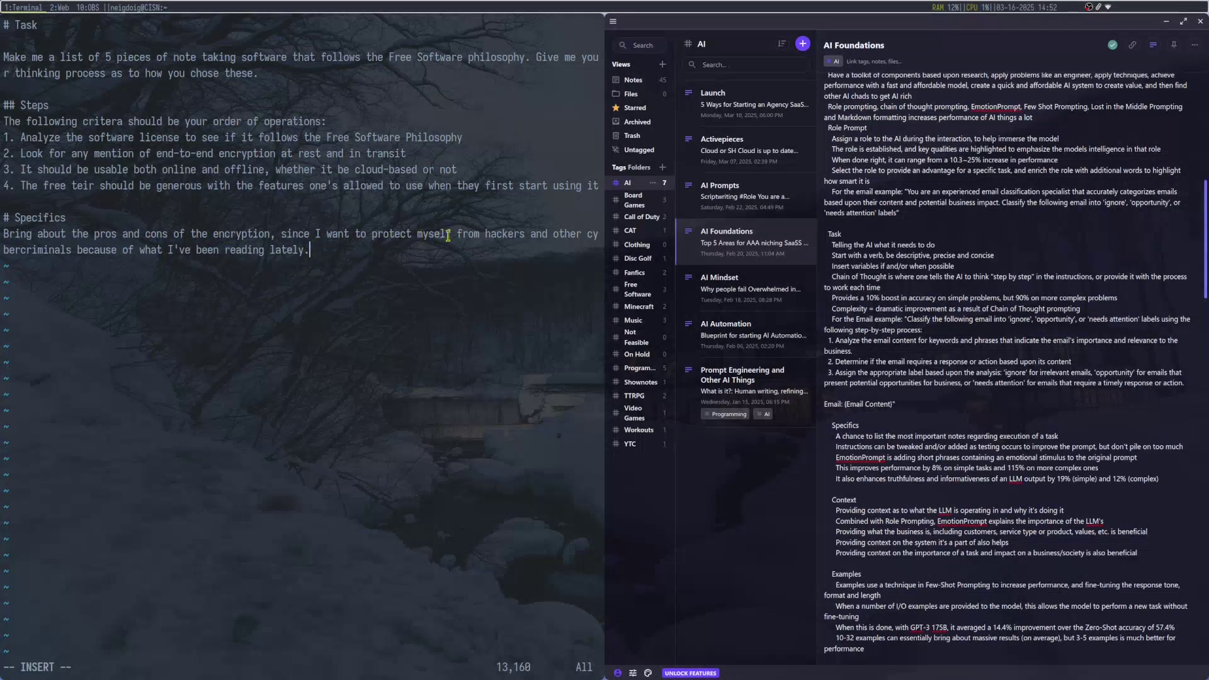
pyautogui.doubleClick(488, 234)
pyautogui.click(559, 240)
pyautogui.moveTo(173, 248); pyautogui.dragTo(310, 249)
pyautogui.click(387, 255)
# Add sentences rejecting proprietary, closed-source note software and asking which encryption type is used.
pyautogui.write("I also don't want to use proprietary note taking software because I don't trust the developers when it's closed-source.")
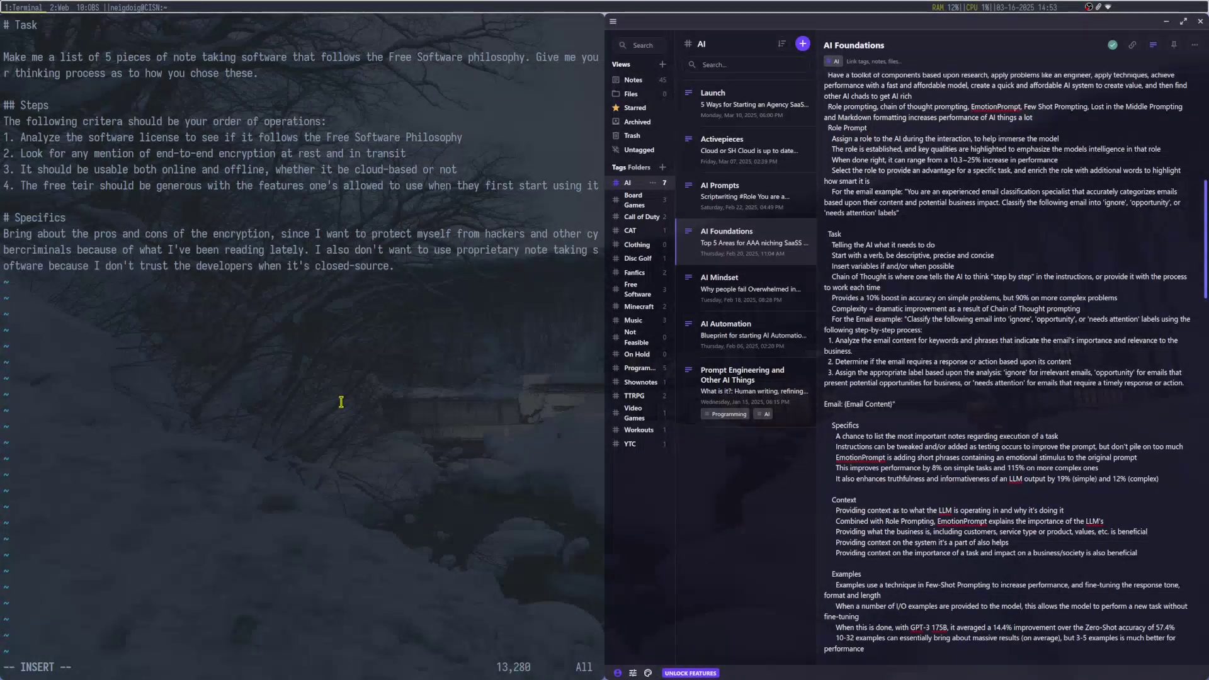
pyautogui.moveTo(456, 250); pyautogui.dragTo(587, 250)
pyautogui.click(496, 288)
pyautogui.doubleClick(322, 266)
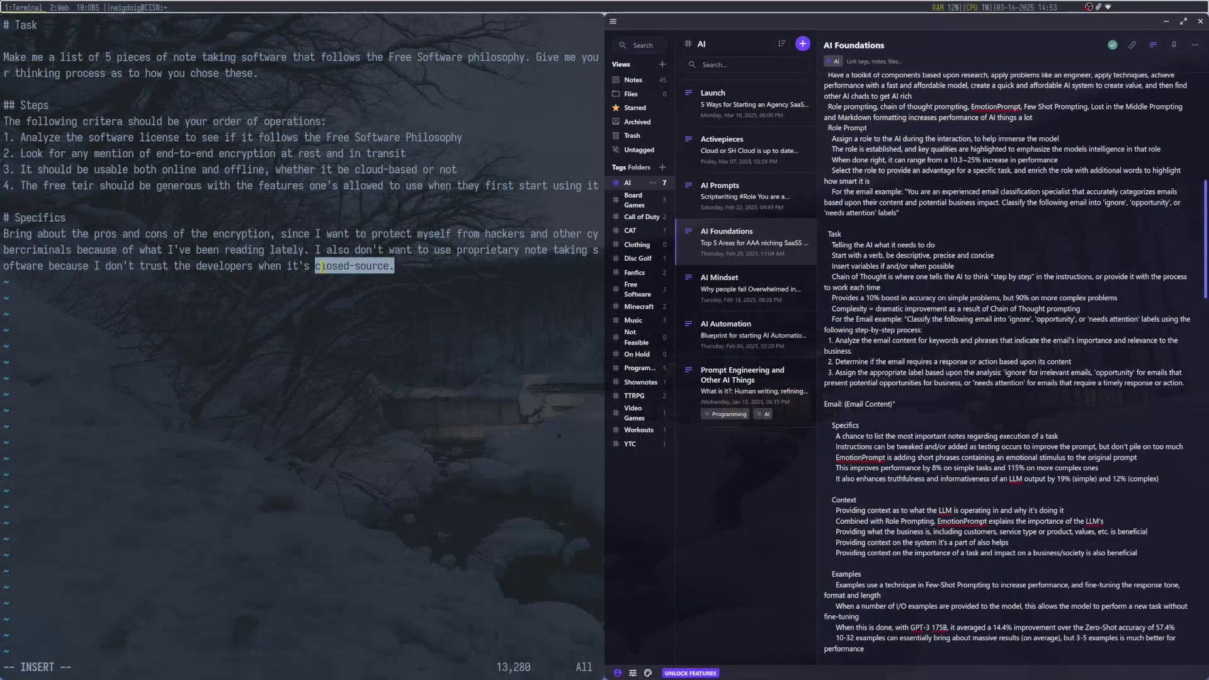
pyautogui.click(438, 278)
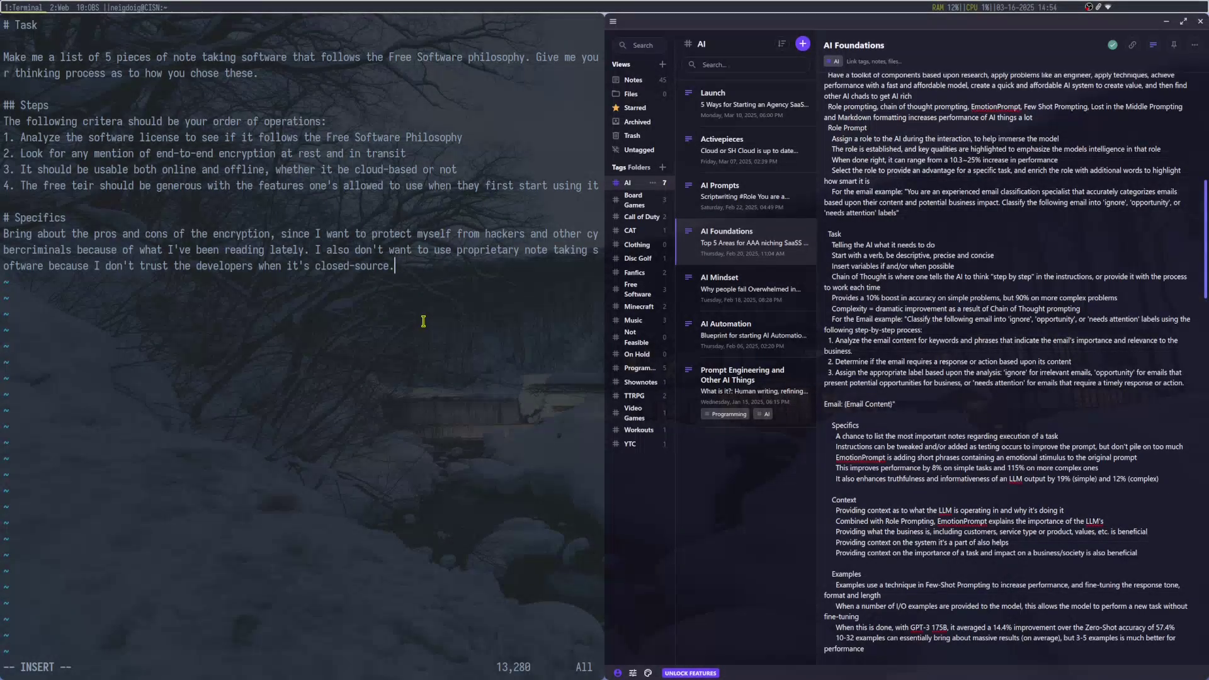
pyautogui.write("Give the type of encryption that's used, if applicable and found anywhere on the internet.")
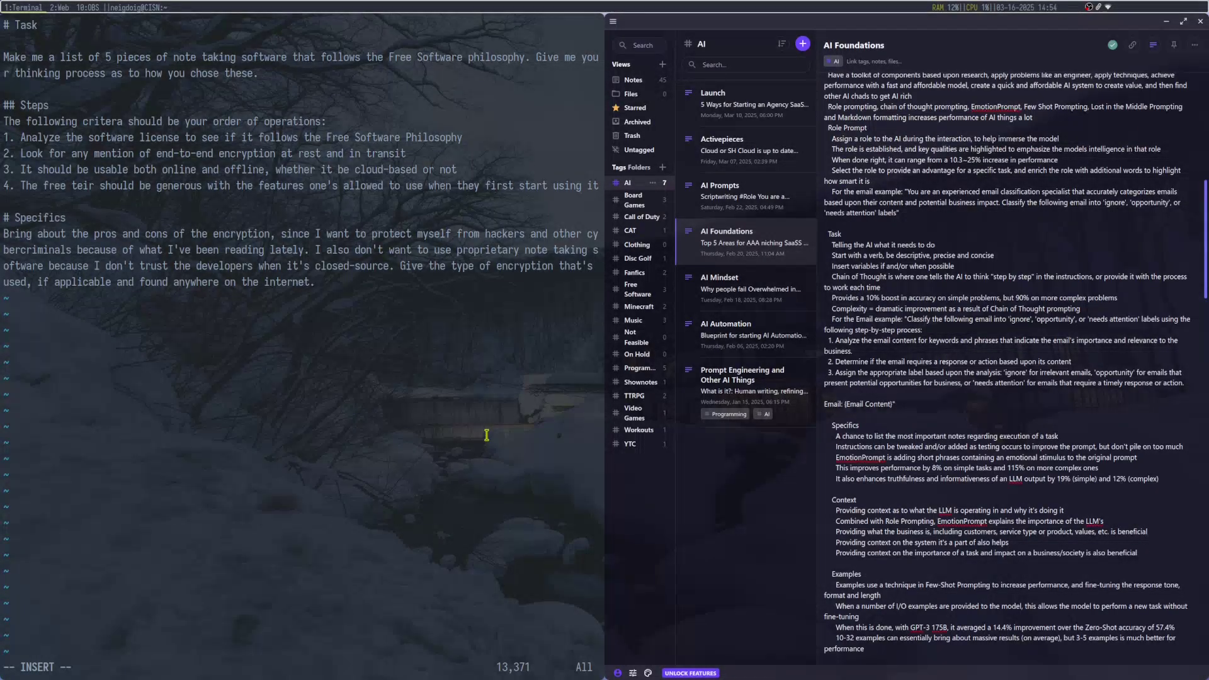
# Add a '# Context' heading with the sentence about switching to Free Software for better OPSEC.
pyautogui.press('Return')
pyautogui.press('Return')
pyautogui.write('#')
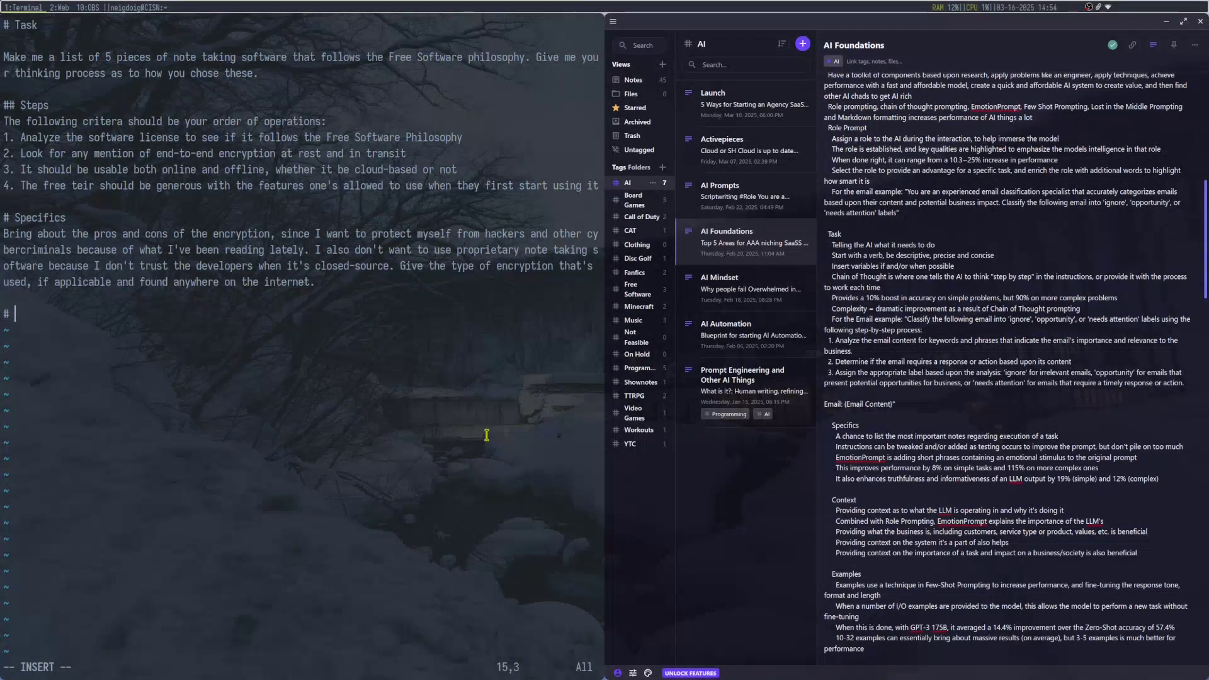
pyautogui.write(' Context')
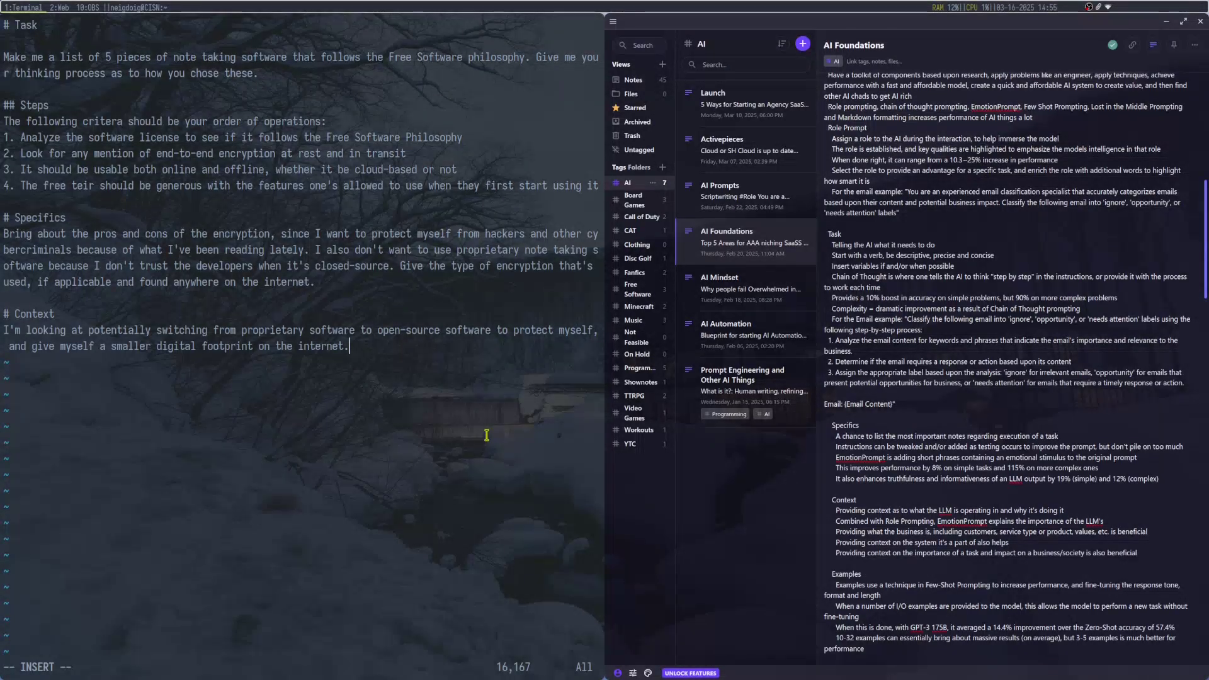
pyautogui.write("I've been looking to increase my OPSEC as a result of wanting to switch to more liberating software, and applications that are Free Software to boot.")
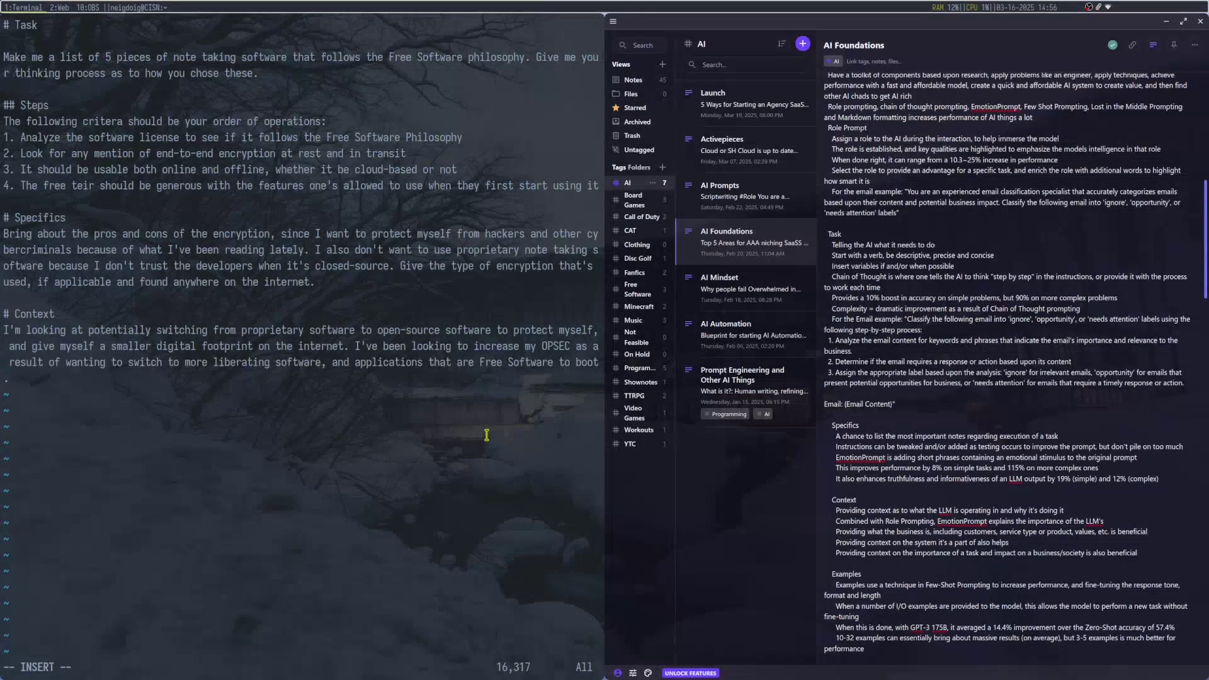
pyautogui.moveTo(480, 364); pyautogui.dragTo(553, 364)
pyautogui.click(512, 388)
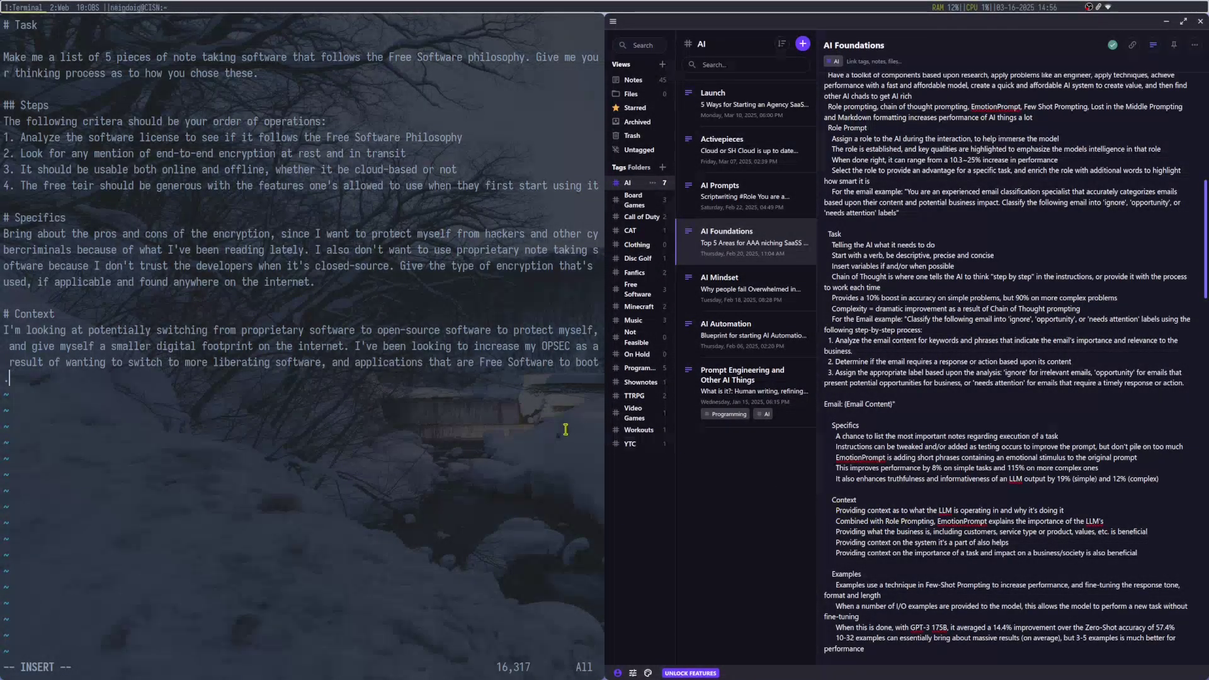
# Check the AI Prompts note, then return to the AI Foundations note.
pyautogui.scroll(5, 921, 478)
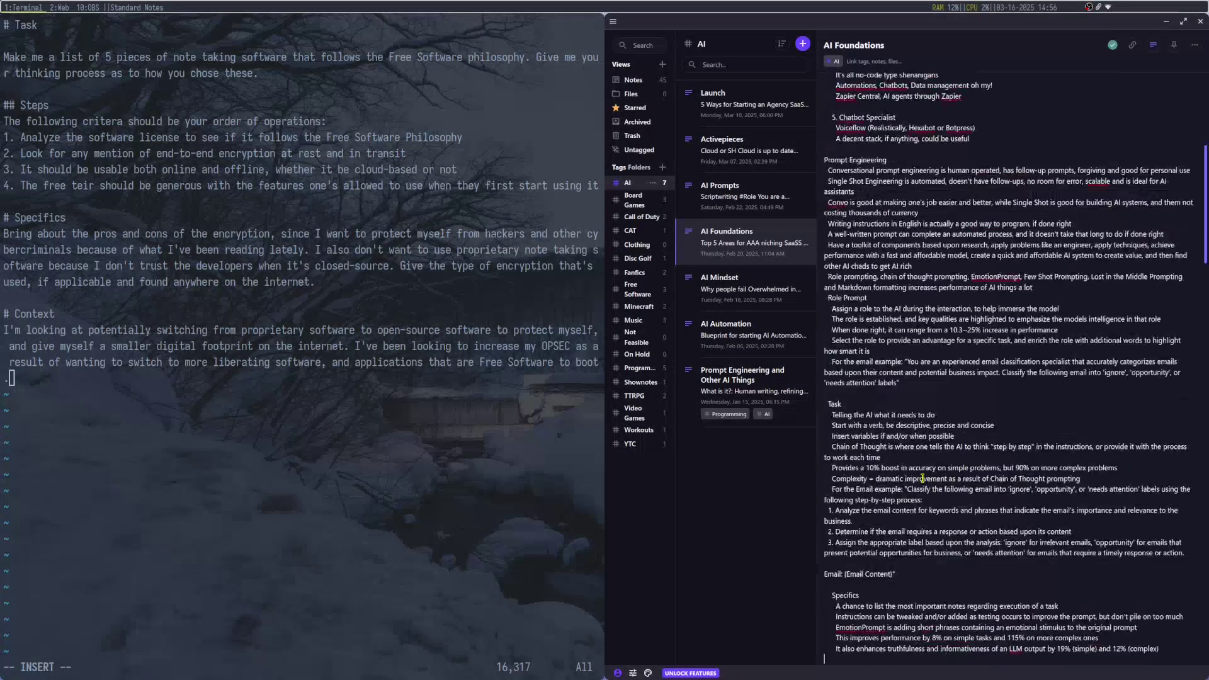
pyautogui.scroll(-5, 921, 479)
pyautogui.click(757, 200)
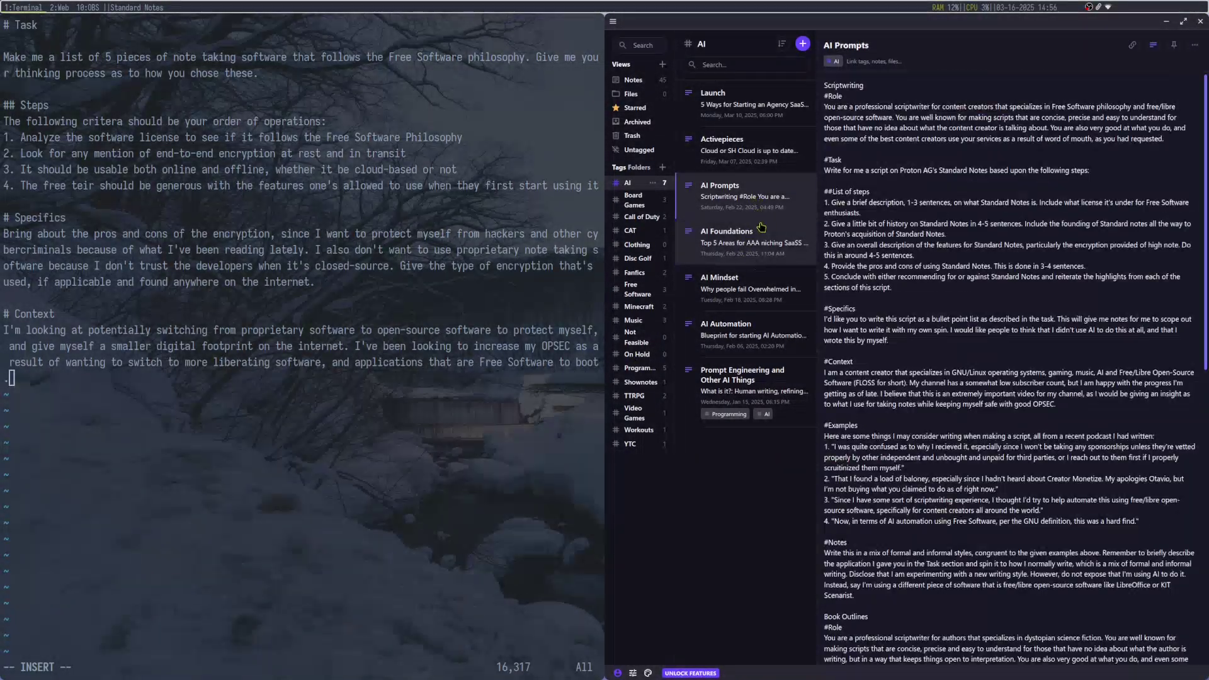
pyautogui.click(764, 238)
# Add a '# Role' section at the top casting the AI as a free/libre software and GNU/Linux cybersecurity expert.
pyautogui.press('Up')
pyautogui.press('Up')
pyautogui.press('Up')
pyautogui.press('Up')
pyautogui.press('Up')
pyautogui.press('Up')
pyautogui.press('Up')
pyautogui.press('Up')
pyautogui.press('Up')
pyautogui.press('Up')
pyautogui.press('Up')
pyautogui.press('Up')
pyautogui.press('Up')
pyautogui.press('Up')
pyautogui.press('Up')
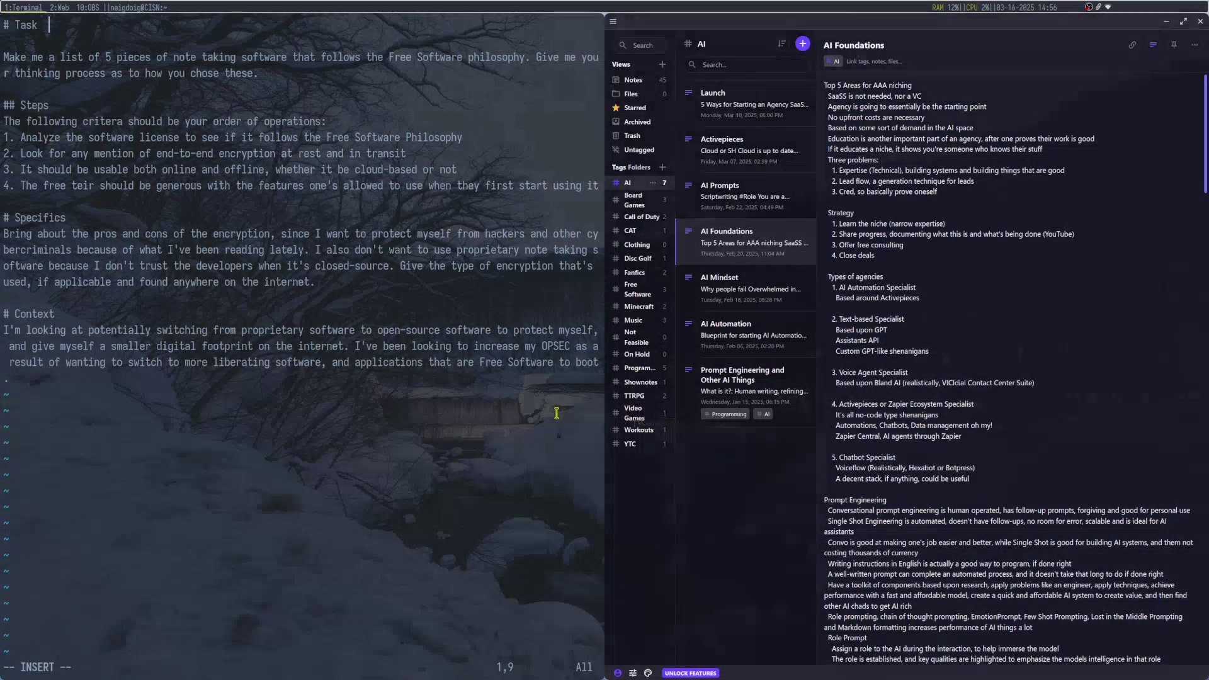
pyautogui.press('Home')
pyautogui.press('Return')
pyautogui.press('Return')
pyautogui.press('Up')
pyautogui.press('Up')
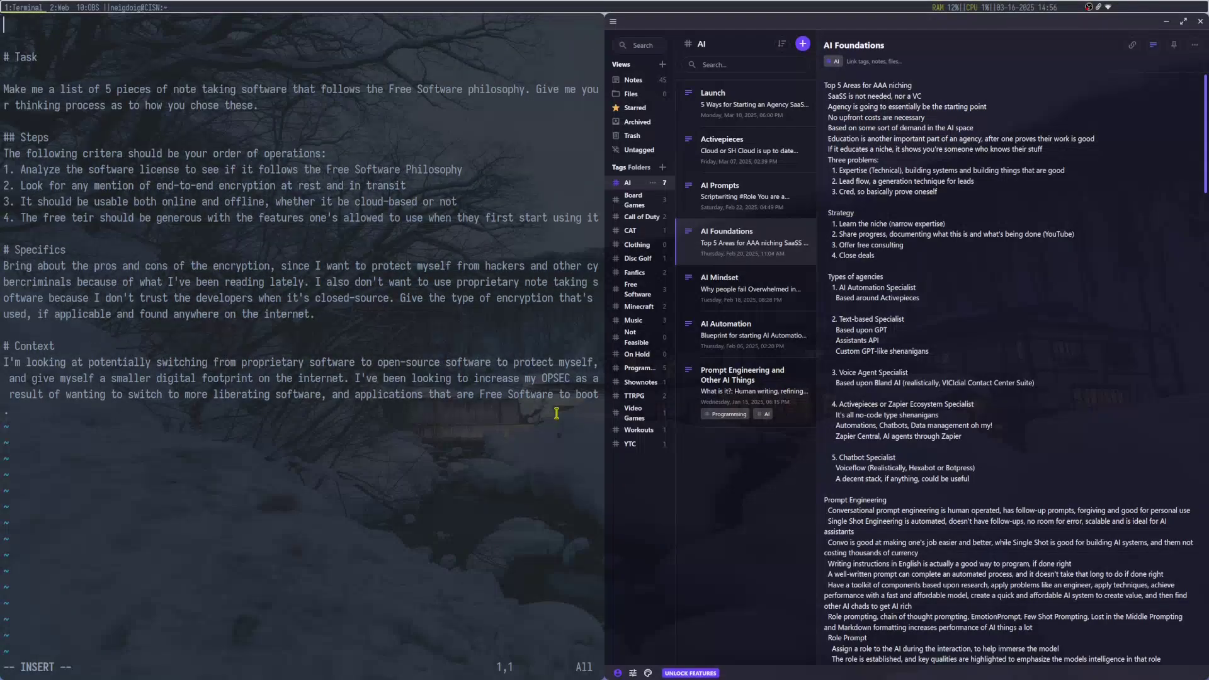
pyautogui.write('#Role')
pyautogui.press('Left')
pyautogui.press('Left')
pyautogui.press('Left')
pyautogui.press('Left')
pyautogui.press('End')
pyautogui.press('Return')
pyautogui.write('You are a cybersecurity expert who has a knack for free/libre open-source software and GNU/Linux operating systems. You are highly regarded as one of the best experts on this subject.')
pyautogui.press('Return')
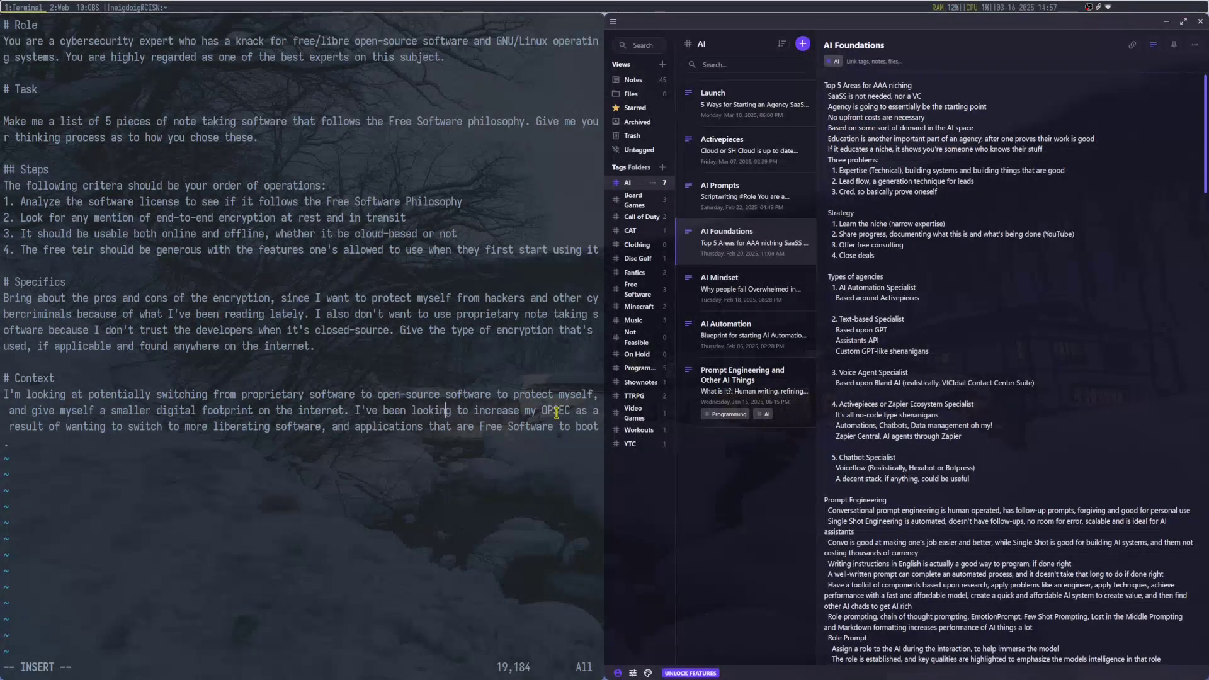
pyautogui.press('Right')
pyautogui.press('Right')
pyautogui.press('Right')
pyautogui.press('Right')
pyautogui.press('Right')
pyautogui.press('Right')
pyautogui.press('Right')
pyautogui.press('Right')
pyautogui.press('Right')
pyautogui.press('Right')
pyautogui.press('Right')
pyautogui.press('Right')
pyautogui.press('Right')
pyautogui.press('Right')
pyautogui.press('Right')
pyautogui.press('Right')
pyautogui.press('Right')
pyautogui.press('Right')
pyautogui.press('Right')
pyautogui.press('Right')
pyautogui.press('Right')
pyautogui.press('Right')
pyautogui.press('Right')
pyautogui.press('Right')
pyautogui.press('Right')
pyautogui.press('Right')
pyautogui.press('Right')
pyautogui.press('Right')
pyautogui.press('Right')
pyautogui.press('Right')
pyautogui.press('Right')
pyautogui.press('Right')
pyautogui.press('Right')
pyautogui.press('Right')
pyautogui.press('Right')
pyautogui.press('Right')
pyautogui.press('Right')
pyautogui.press('Right')
pyautogui.press('Right')
pyautogui.press('Right')
pyautogui.press('Right')
pyautogui.press('Right')
pyautogui.press('Right')
pyautogui.press('Right')
pyautogui.press('Right')
pyautogui.press('Right')
pyautogui.press('Right')
pyautogui.press('Right')
pyautogui.press('Right')
pyautogui.press('Right')
pyautogui.press('Right')
pyautogui.press('Right')
pyautogui.press('Right')
pyautogui.press('Right')
pyautogui.press('Right')
pyautogui.press('Right')
pyautogui.press('Right')
pyautogui.press('Right')
pyautogui.press('Right')
pyautogui.press('Right')
pyautogui.press('Right')
pyautogui.press('Right')
pyautogui.press('Right')
pyautogui.press('Right')
pyautogui.press('Right')
pyautogui.press('Right')
pyautogui.press('Right')
pyautogui.press('Right')
pyautogui.press('Right')
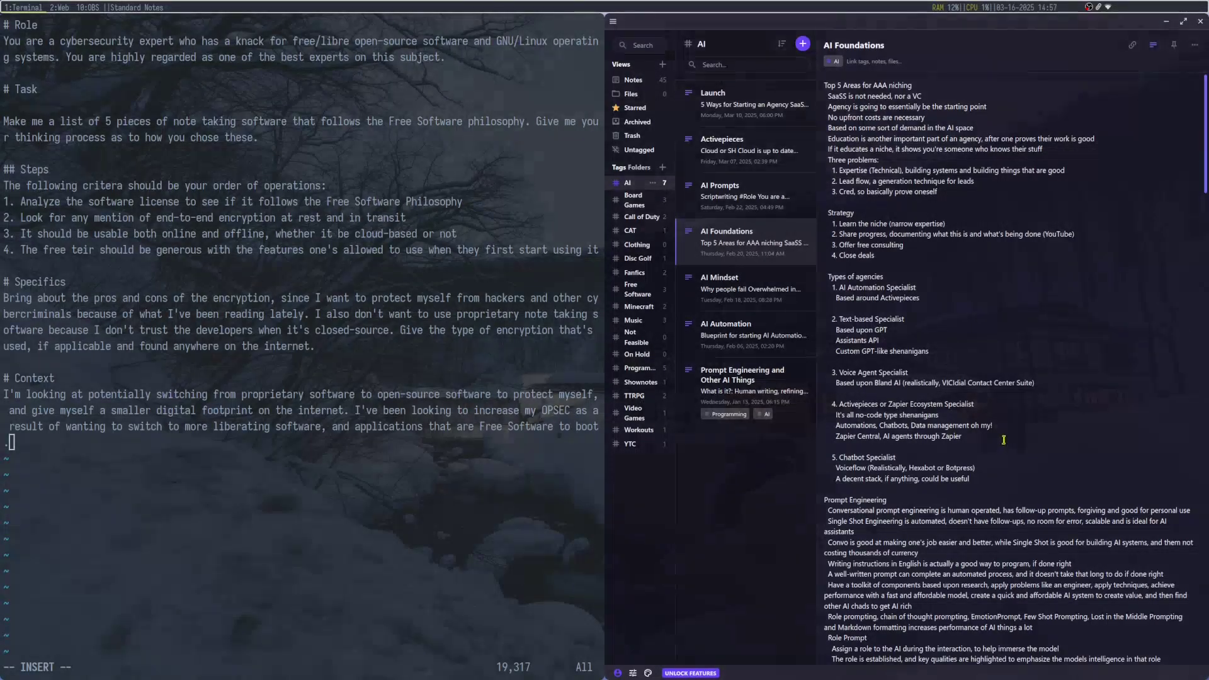
pyautogui.scroll(-5, 1031, 414)
pyautogui.scroll(-3, 1031, 414)
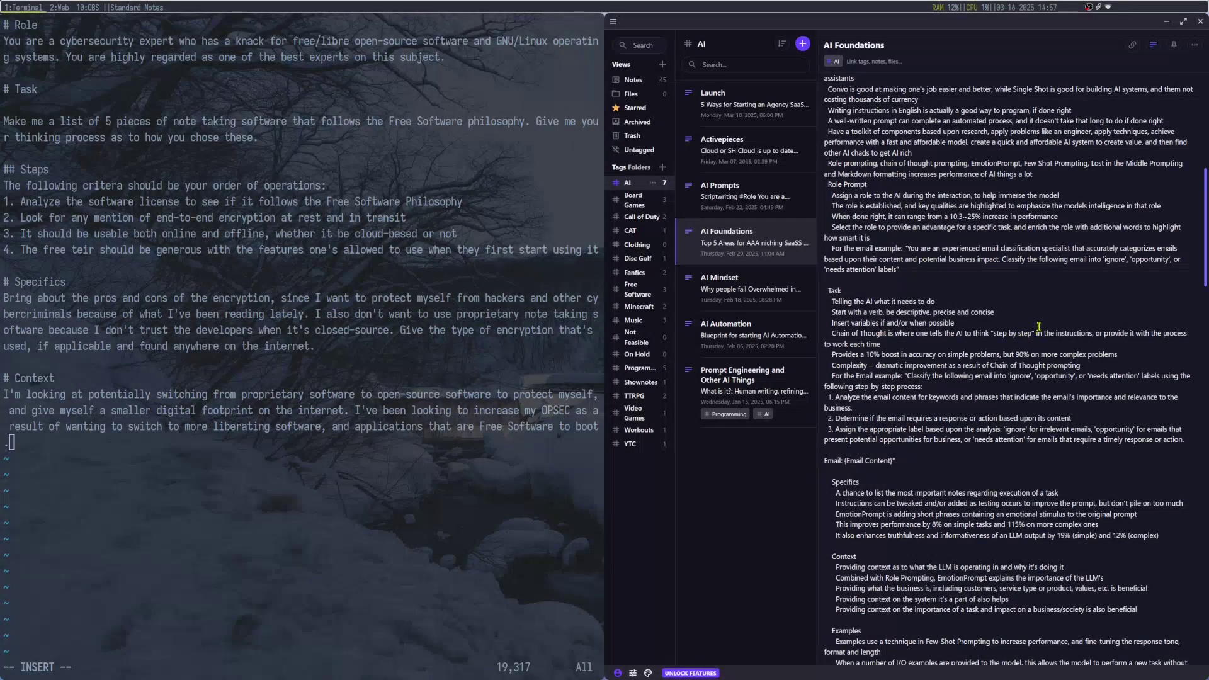
pyautogui.moveTo(831, 206); pyautogui.dragTo(1162, 208)
pyautogui.click(970, 270)
pyautogui.moveTo(950, 216); pyautogui.dragTo(983, 216)
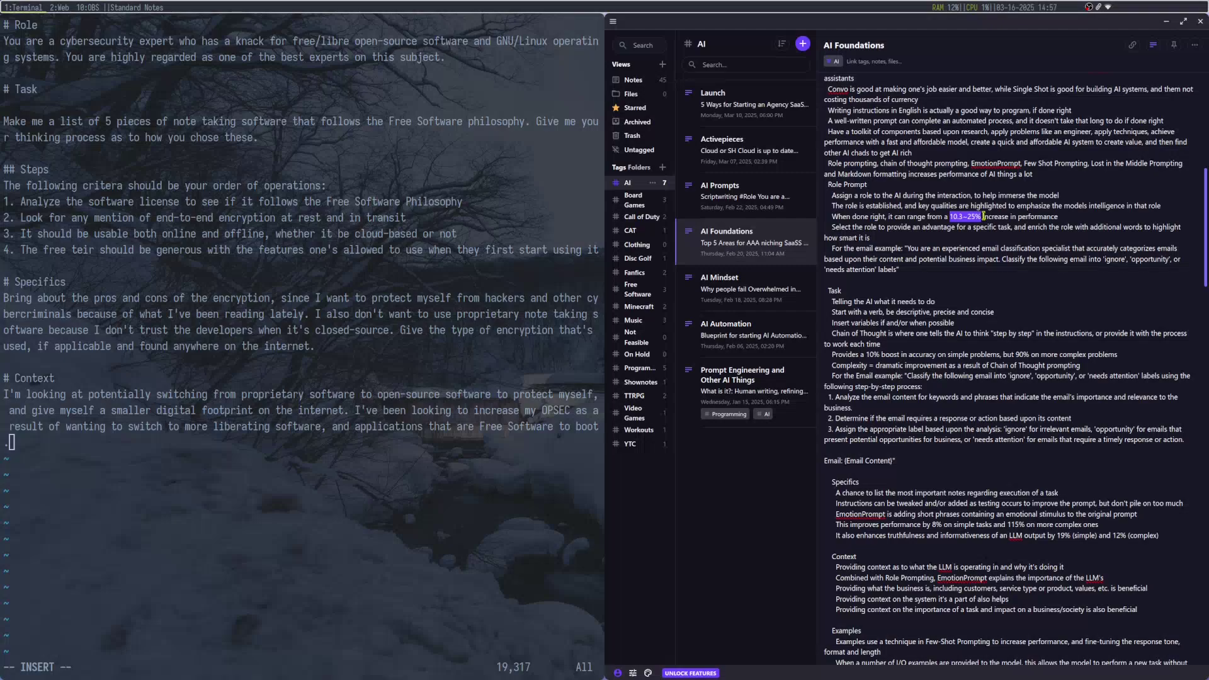
pyautogui.click(973, 280)
pyautogui.scroll(-3, 991, 315)
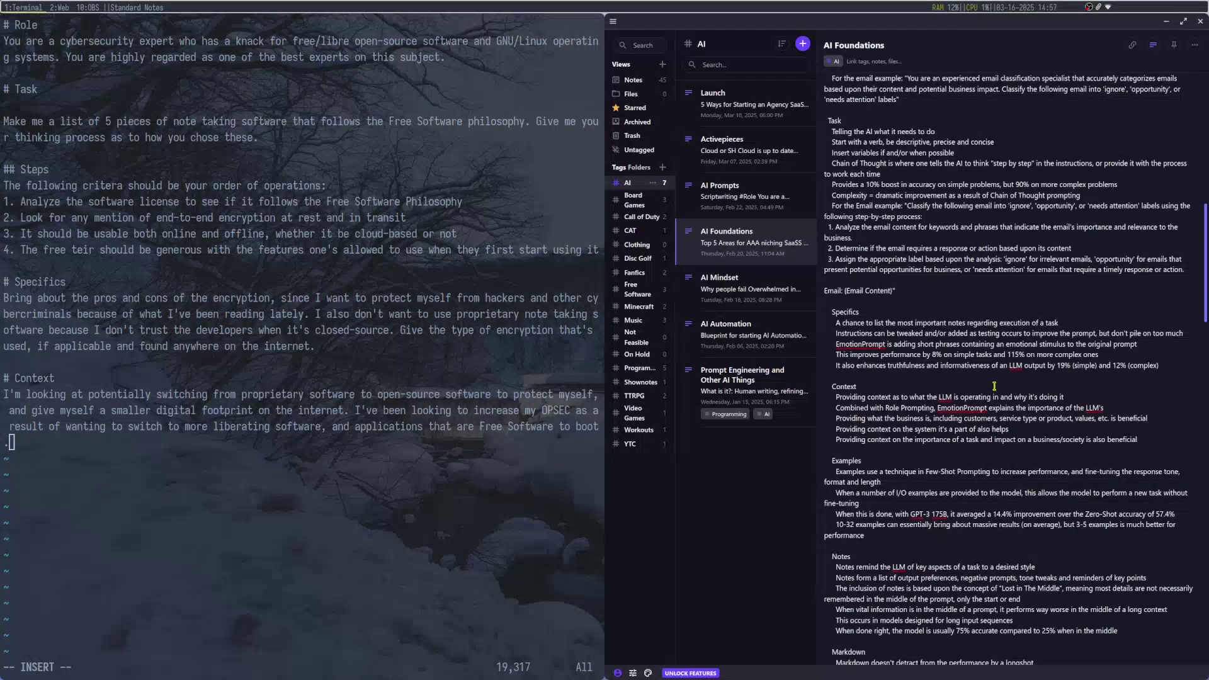
pyautogui.scroll(-1, 995, 385)
pyautogui.scroll(-1, 987, 388)
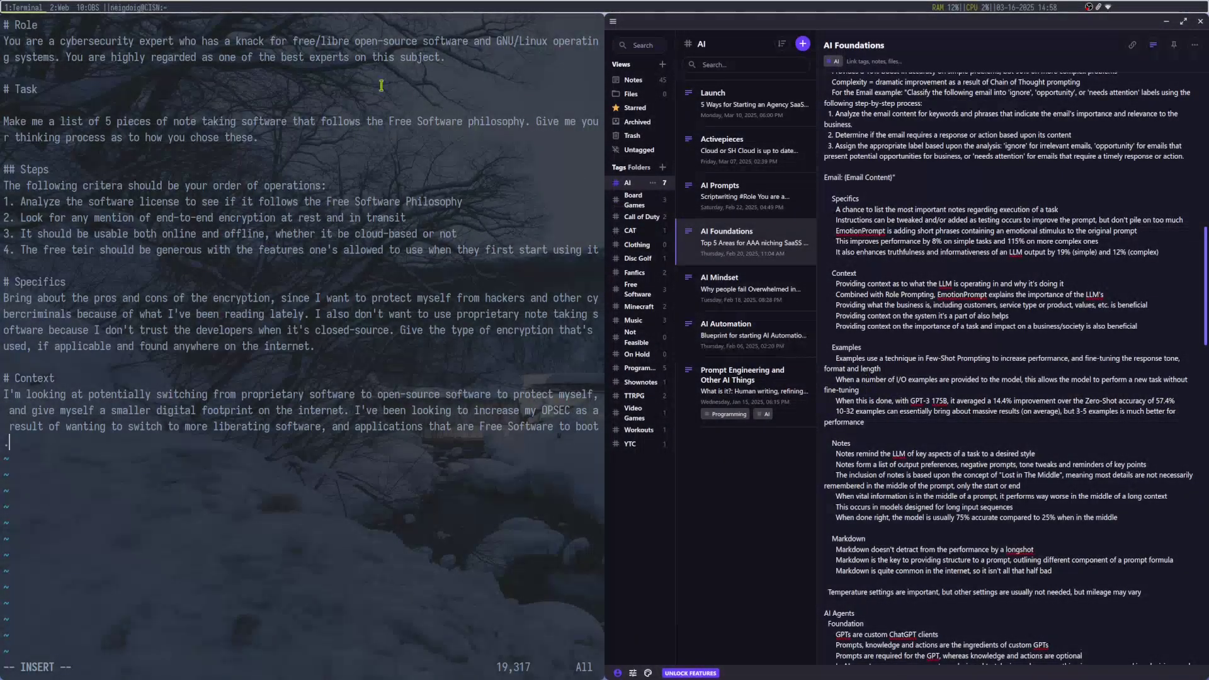
pyautogui.click(61, 7)
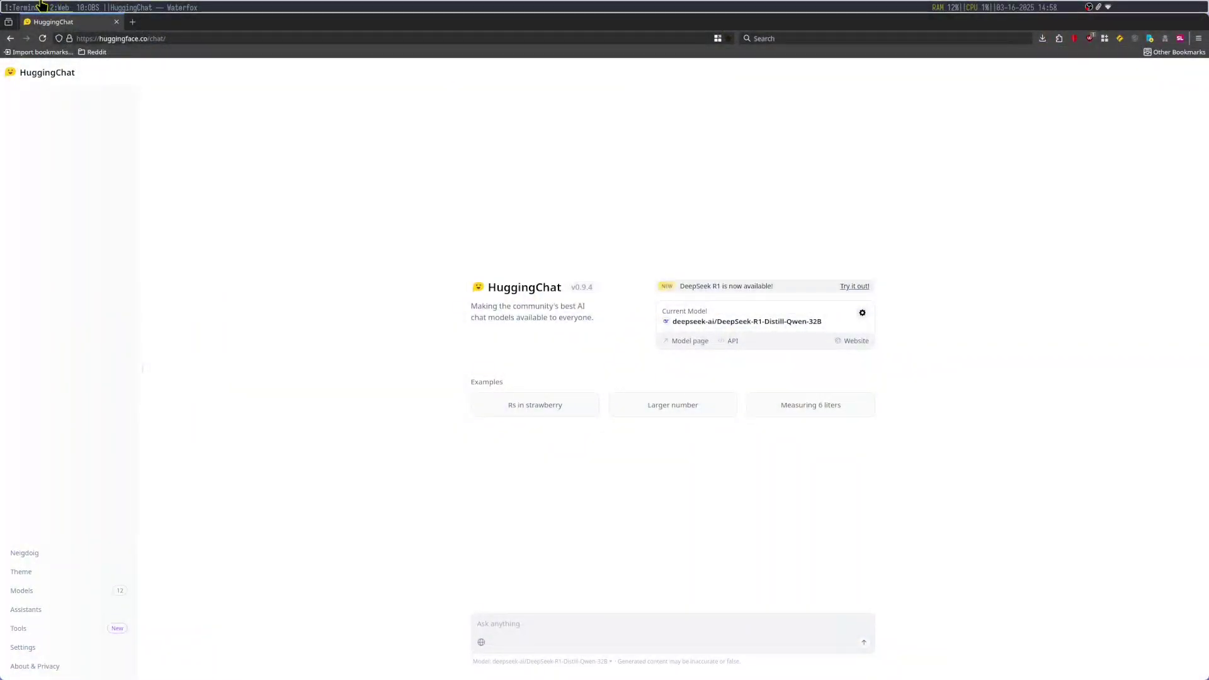
pyautogui.click(25, 7)
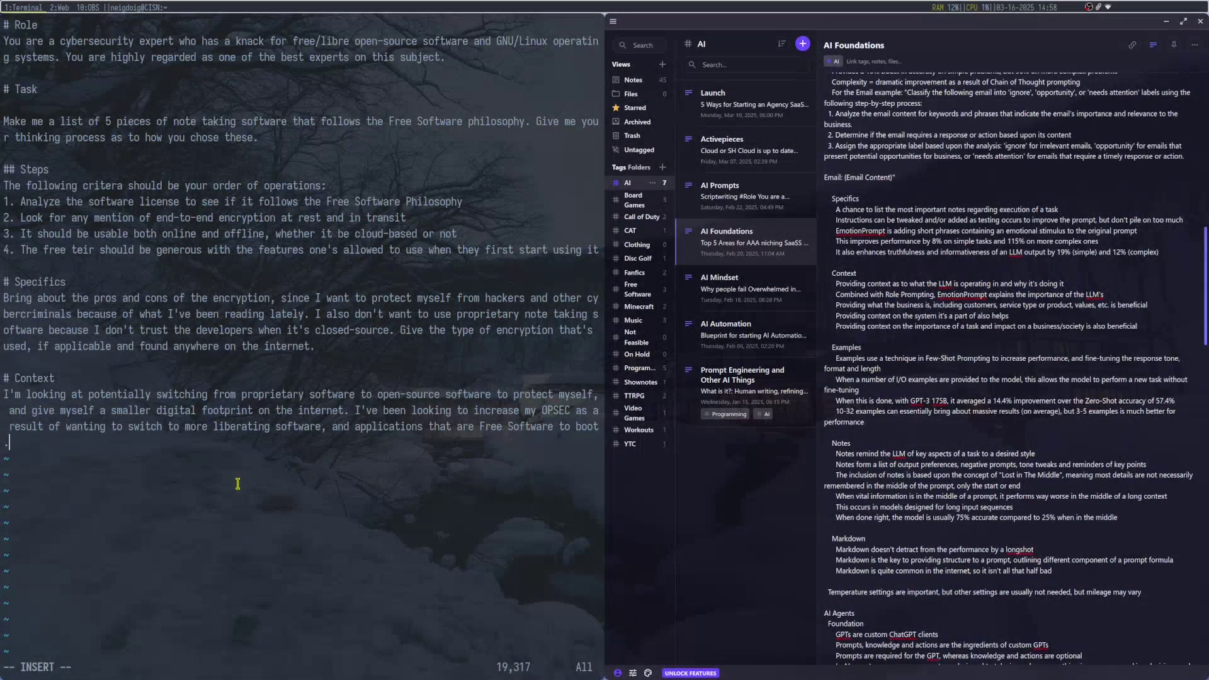
# Add an '# Examples' heading with the sentence about current note apps.
pyautogui.press('Return')
pyautogui.press('Return')
pyautogui.write('# Examples')
pyautogui.press('Return')
pyautogui.write("I'm already using the likes of Standard Notes and Notesnook, but have dabbled into things like Obsidian on occasion.")
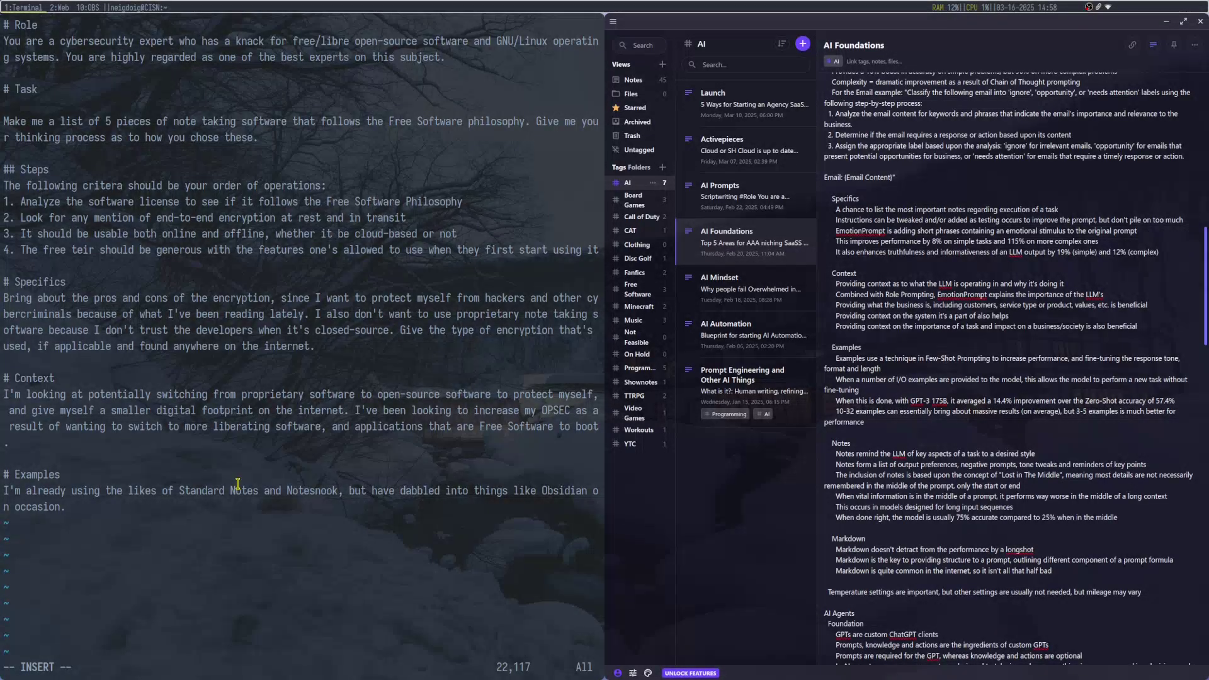
# Reread the Context, Specifics and Examples paragraphs and tidy the section spacing.
pyautogui.press('Up')
pyautogui.press('Up')
pyautogui.press('Up')
pyautogui.press('Down')
pyautogui.press('Up')
pyautogui.press('Right')
pyautogui.press('Right')
pyautogui.press('Right')
pyautogui.press('Right')
pyautogui.press('Right')
pyautogui.press('Right')
pyautogui.press('Right')
pyautogui.press('Right')
pyautogui.press('Right')
pyautogui.press('Right')
pyautogui.press('Right')
pyautogui.press('Right')
pyautogui.press('Right')
pyautogui.press('Right')
pyautogui.press('Right')
pyautogui.press('Right')
pyautogui.press('Right')
pyautogui.press('Right')
pyautogui.press('Right')
pyautogui.press('Right')
pyautogui.press('Right')
pyautogui.press('Right')
pyautogui.press('Right')
pyautogui.press('Right')
pyautogui.press('Right')
pyautogui.press('Right')
pyautogui.press('Right')
pyautogui.press('Right')
pyautogui.press('Right')
pyautogui.press('Right')
pyautogui.press('Right')
pyautogui.press('Right')
pyautogui.press('Right')
pyautogui.press('Right')
pyautogui.press('Right')
pyautogui.press('Right')
pyautogui.press('Right')
pyautogui.press('Right')
pyautogui.press('Right')
pyautogui.press('Right')
pyautogui.press('Right')
pyautogui.press('Right')
pyautogui.press('Right')
pyautogui.press('Right')
pyautogui.press('Right')
pyautogui.press('Right')
pyautogui.press('Right')
pyautogui.press('Right')
pyautogui.press('Right')
pyautogui.press('Right')
pyautogui.press('Right')
pyautogui.press('Right')
pyautogui.press('Right')
pyautogui.press('Right')
pyautogui.press('Right')
pyautogui.press('Right')
pyautogui.press('Right')
pyautogui.press('Right')
pyautogui.press('Right')
pyautogui.press('Right')
pyautogui.press('Right')
pyautogui.press('Right')
pyautogui.press('Right')
pyautogui.press('Right')
pyautogui.press('Right')
pyautogui.press('Right')
pyautogui.press('Right')
pyautogui.press('Right')
pyautogui.press('Right')
pyautogui.press('Right')
pyautogui.press('Right')
pyautogui.press('Right')
pyautogui.press('Right')
pyautogui.press('Right')
pyautogui.press('Right')
pyautogui.press('Right')
pyautogui.press('Right')
pyautogui.press('Right')
pyautogui.press('Right')
pyautogui.press('Right')
pyautogui.press('Right')
pyautogui.press('Right')
pyautogui.press('Right')
pyautogui.press('Right')
pyautogui.press('Right')
pyautogui.press('Right')
pyautogui.press('Up')
pyautogui.press('Up')
pyautogui.press('Up')
pyautogui.press('Right')
pyautogui.press('Right')
pyautogui.press('Right')
pyautogui.press('Right')
pyautogui.press('Right')
pyautogui.press('Right')
pyautogui.press('Right')
pyautogui.press('Right')
pyautogui.press('Right')
pyautogui.press('Right')
pyautogui.press('Right')
pyautogui.press('Right')
pyautogui.press('Right')
pyautogui.press('Right')
pyautogui.press('Right')
pyautogui.press('Right')
pyautogui.press('Right')
pyautogui.press('Right')
pyautogui.press('Right')
pyautogui.press('Right')
pyautogui.press('Right')
pyautogui.press('Right')
pyautogui.press('Right')
pyautogui.press('Right')
pyautogui.press('Right')
pyautogui.press('Right')
pyautogui.press('Right')
pyautogui.press('Right')
pyautogui.press('Right')
pyautogui.press('Right')
pyautogui.press('Right')
pyautogui.press('Right')
pyautogui.press('Right')
pyautogui.press('Right')
pyautogui.press('Right')
pyautogui.press('Right')
pyautogui.press('Right')
pyautogui.press('Right')
pyautogui.press('Right')
pyautogui.press('Right')
pyautogui.press('Right')
pyautogui.press('Down')
pyautogui.press('Down')
pyautogui.press('Down')
pyautogui.press('Right')
pyautogui.press('Right')
pyautogui.press('Up')
pyautogui.press('Up')
pyautogui.press('Up')
pyautogui.press('Up')
pyautogui.press('Up')
pyautogui.press('Up')
pyautogui.press('Up')
pyautogui.press('Up')
pyautogui.press('Right')
pyautogui.press('Right')
pyautogui.hotkey('ctrl', 'End')
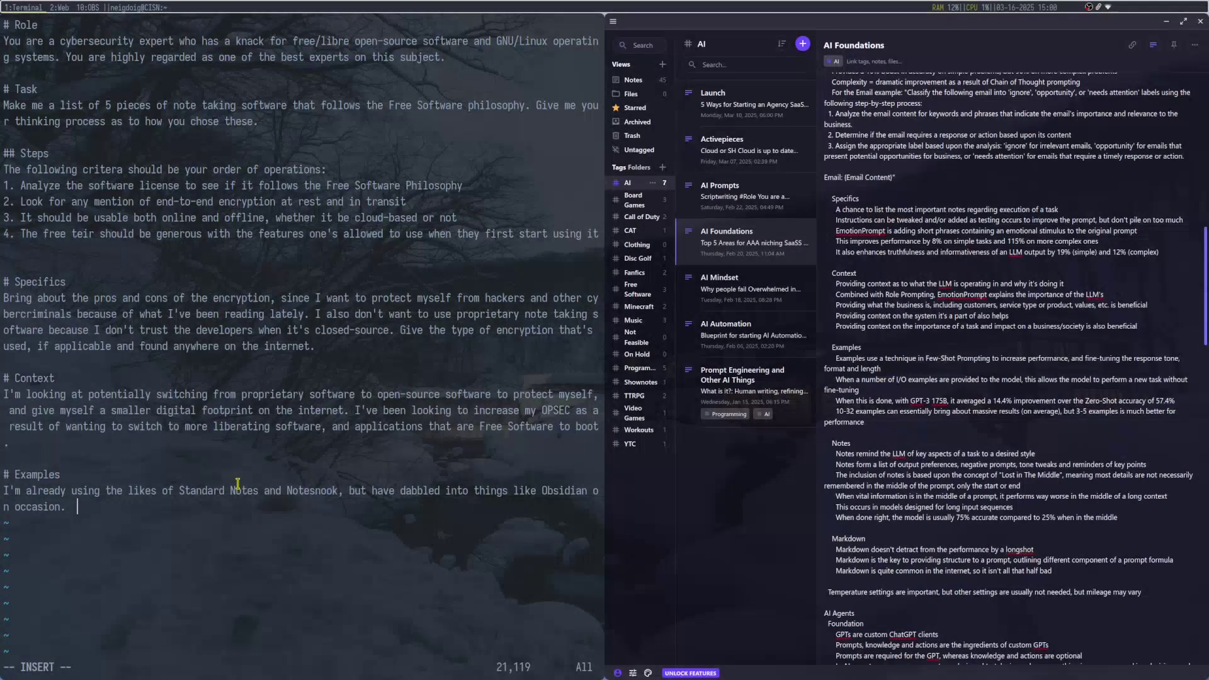
# Highlight the app names Standard Notes, Notesnook and Obsidian in the Examples sentence.
pyautogui.doubleClick(194, 490)
pyautogui.doubleClick(321, 493)
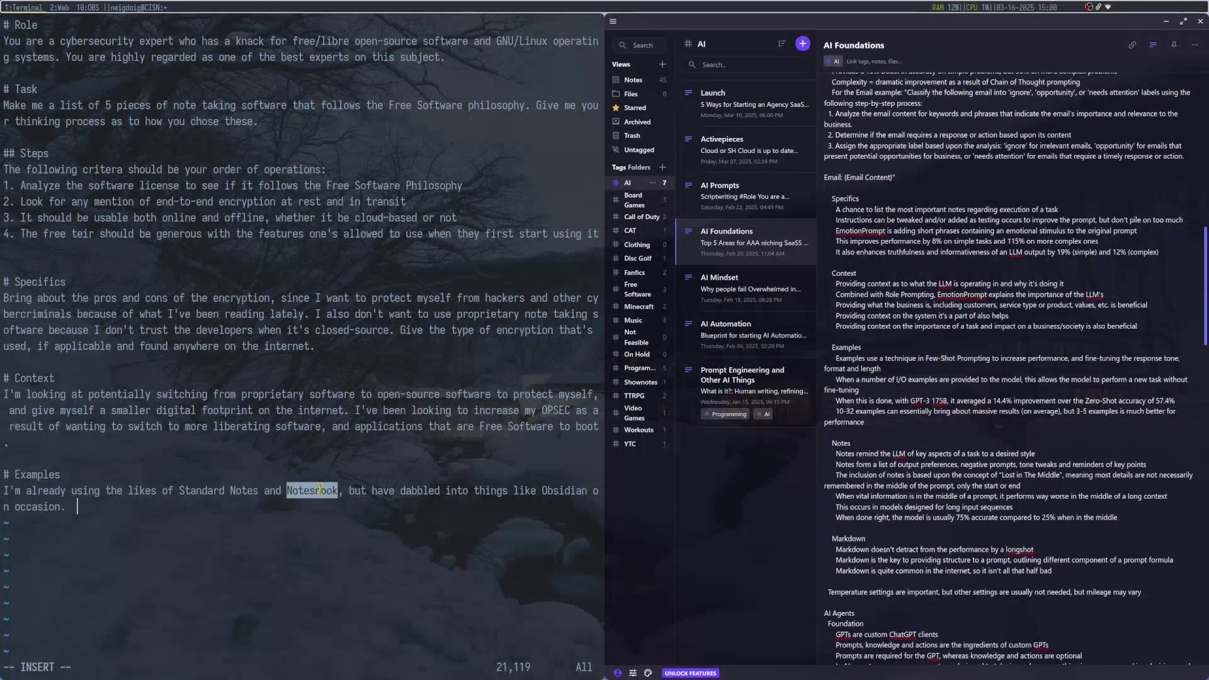
pyautogui.doubleClick(554, 491)
pyautogui.click(469, 520)
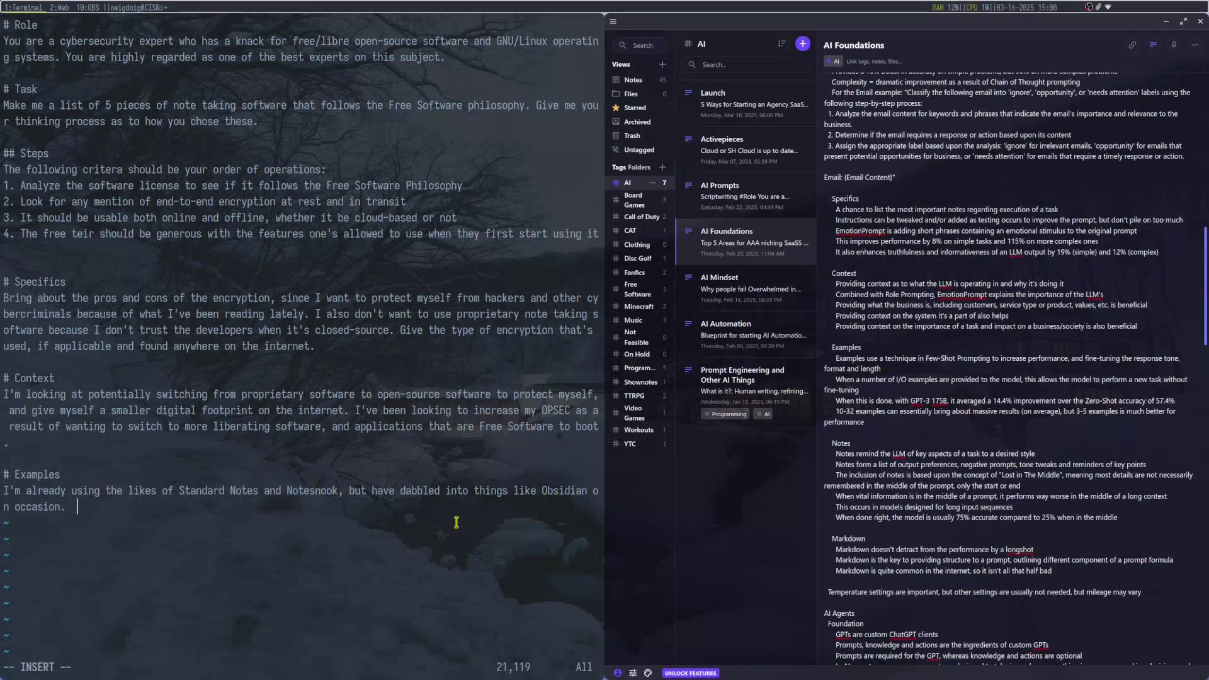
# Write a '# Notes' section asking for 1-5 scores on ease of use, free-tier features and encryption.
pyautogui.press('Return')
pyautogui.press('Return')
pyautogui.write('# Notes')
pyautogui.press('Return')
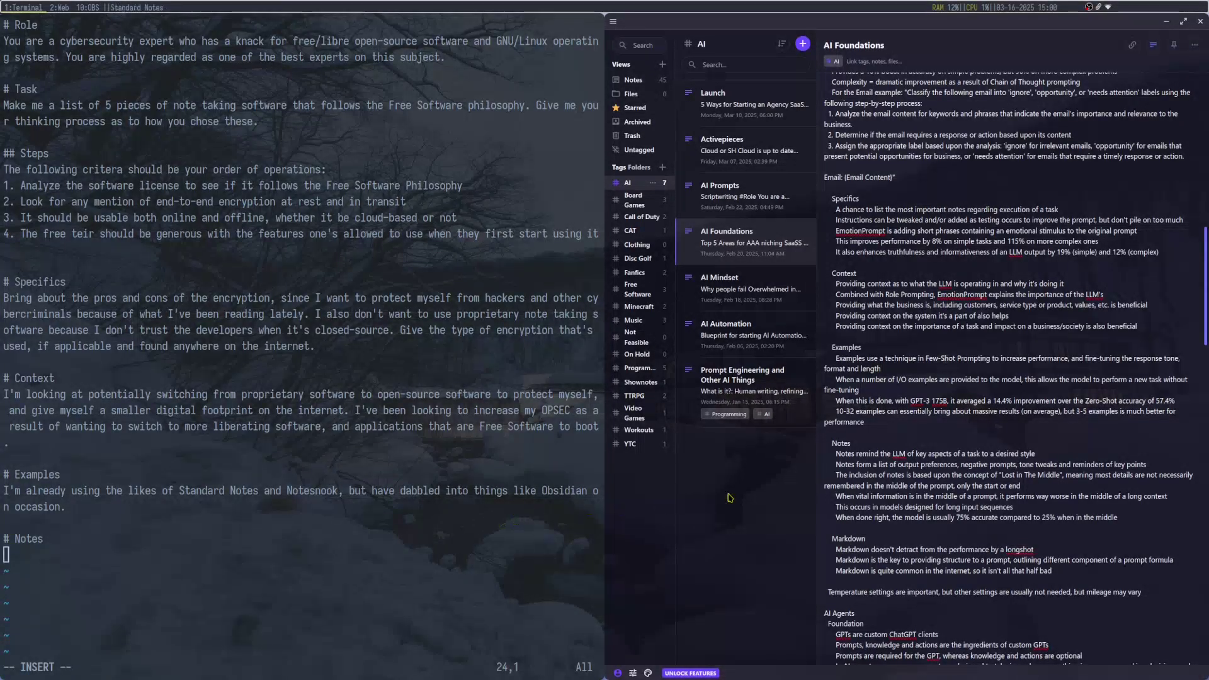
pyautogui.scroll(-2, 944, 467)
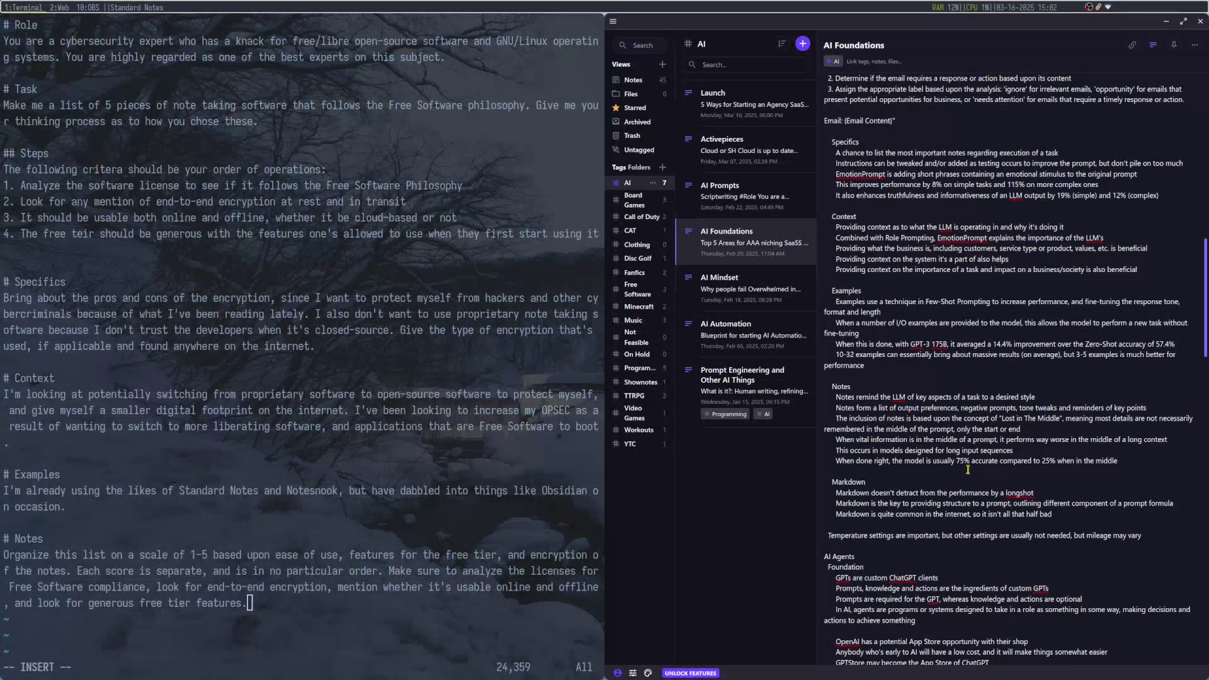
pyautogui.moveTo(957, 462); pyautogui.dragTo(969, 461)
pyautogui.click(1044, 466)
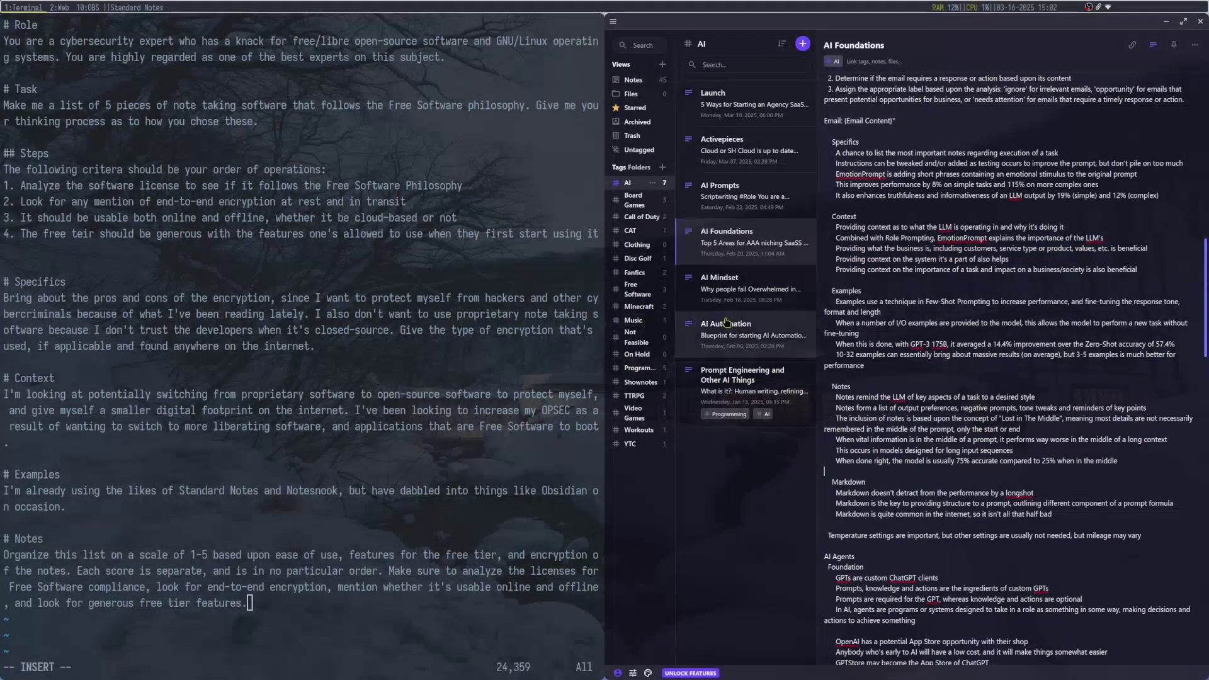
pyautogui.scroll(5, 1071, 377)
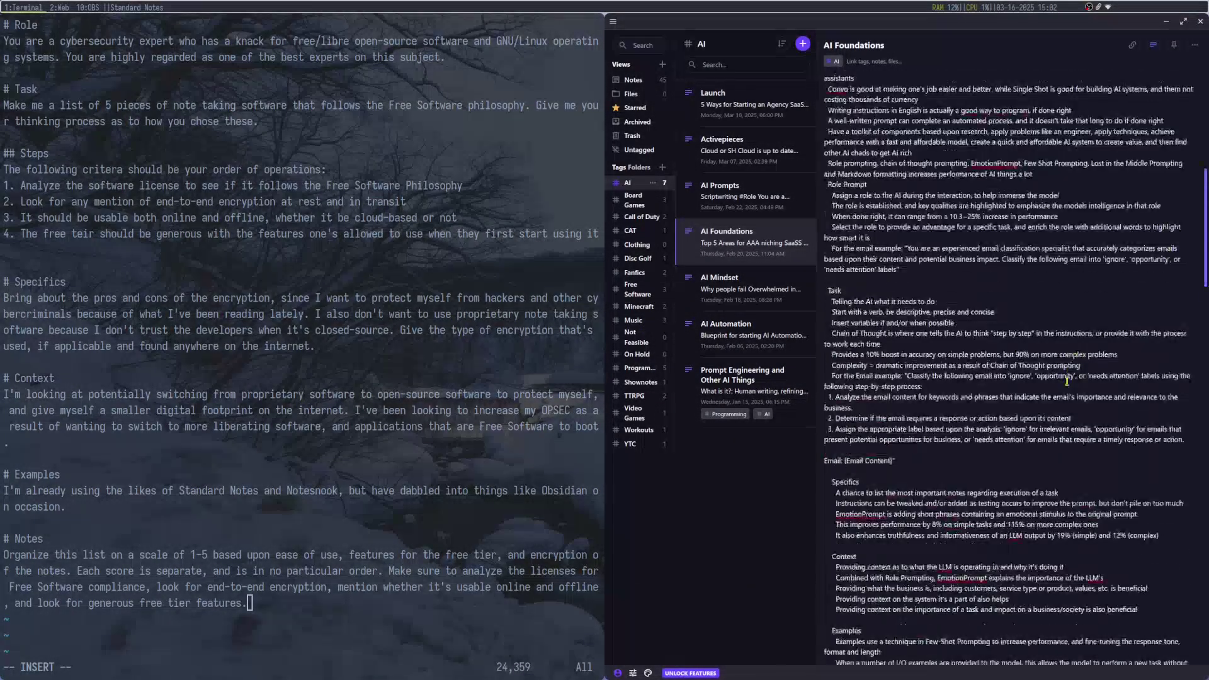
pyautogui.scroll(7, 1066, 381)
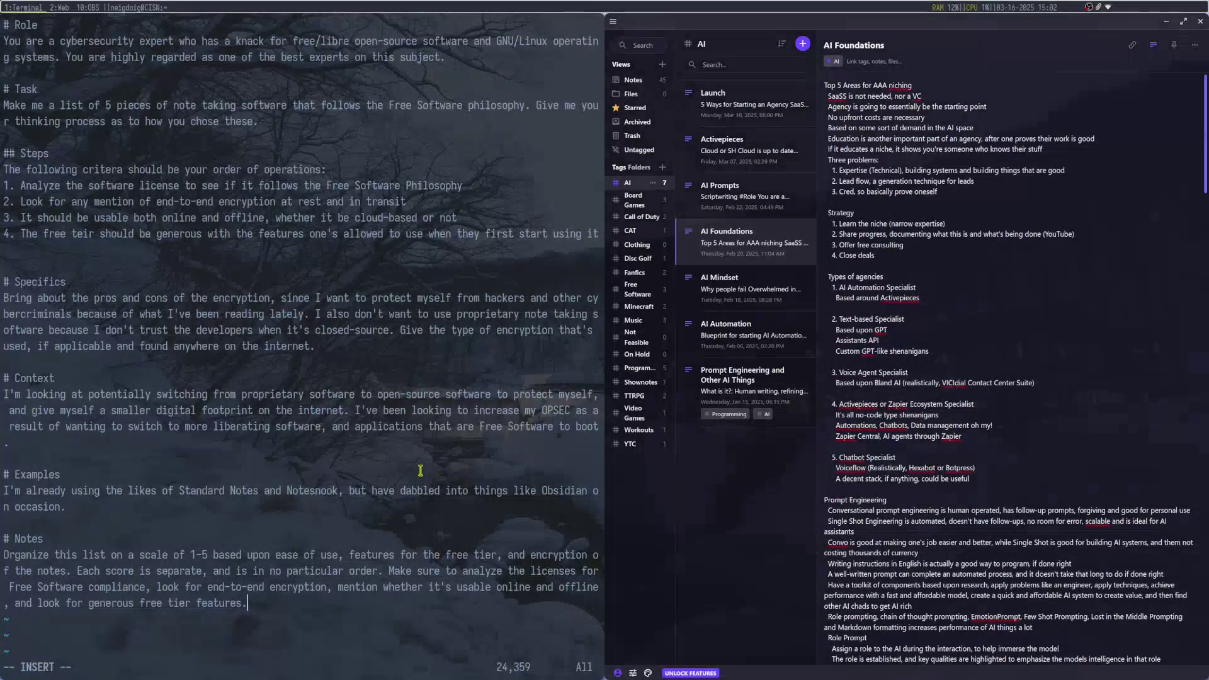
# Save the prompt file and quit Vim with :wq.
pyautogui.press('Escape')
pyautogui.write(':')
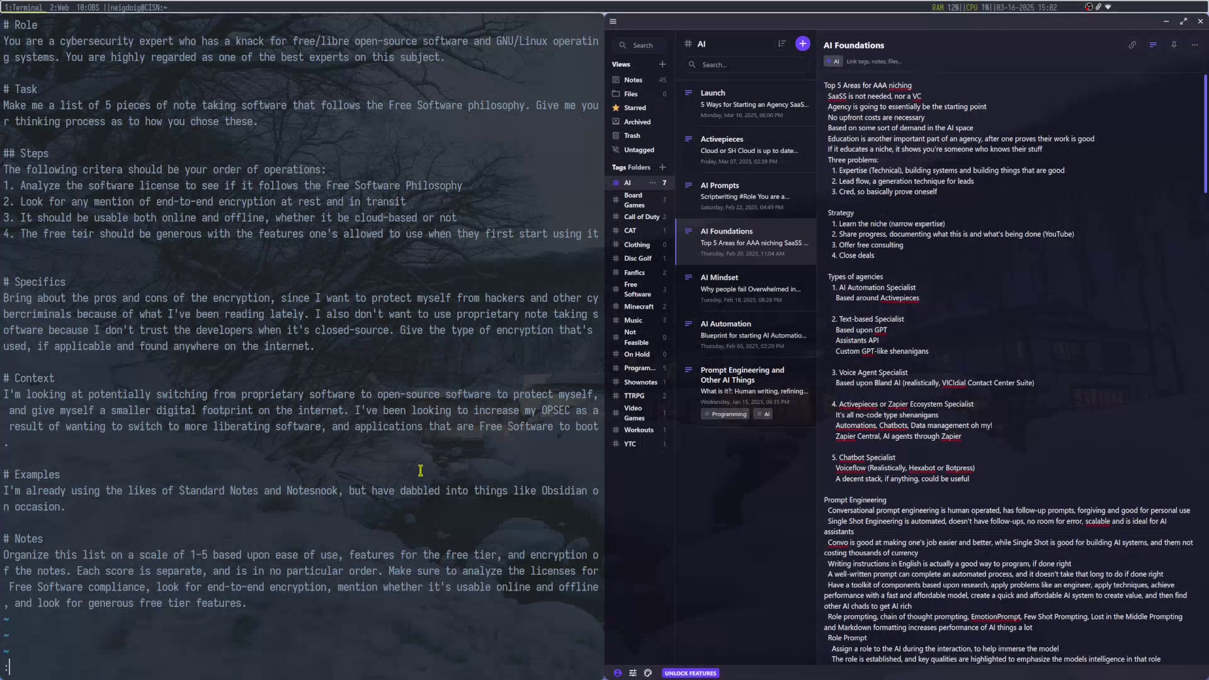
pyautogui.write('wq')
pyautogui.press('Return')
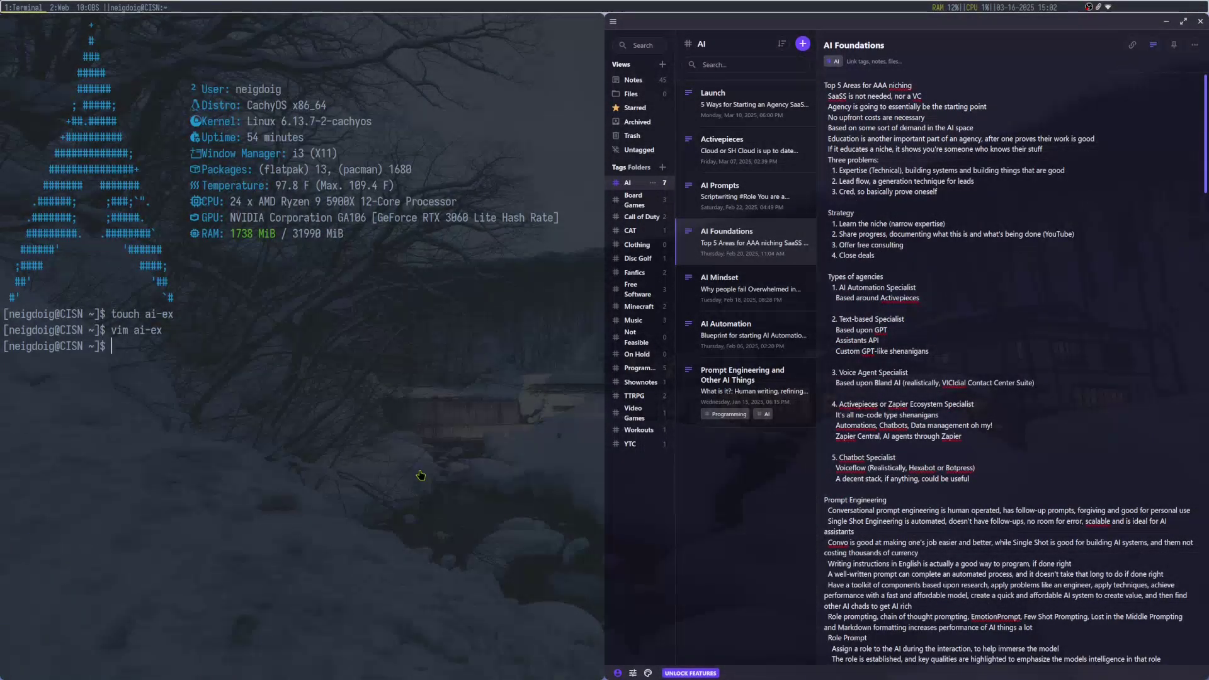
# Open ai-ex in the text editor beside HuggingChat and copy all its text.
pyautogui.press('super+2')
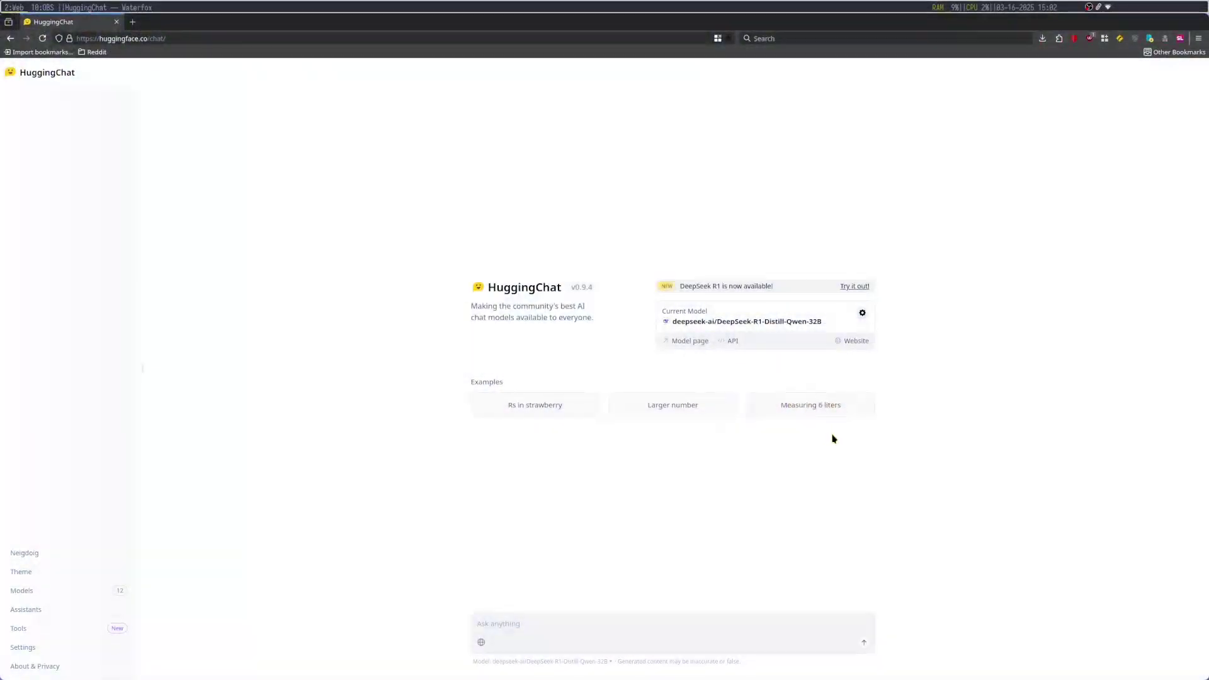
pyautogui.press('super+e')
pyautogui.scroll(-5, 938, 385)
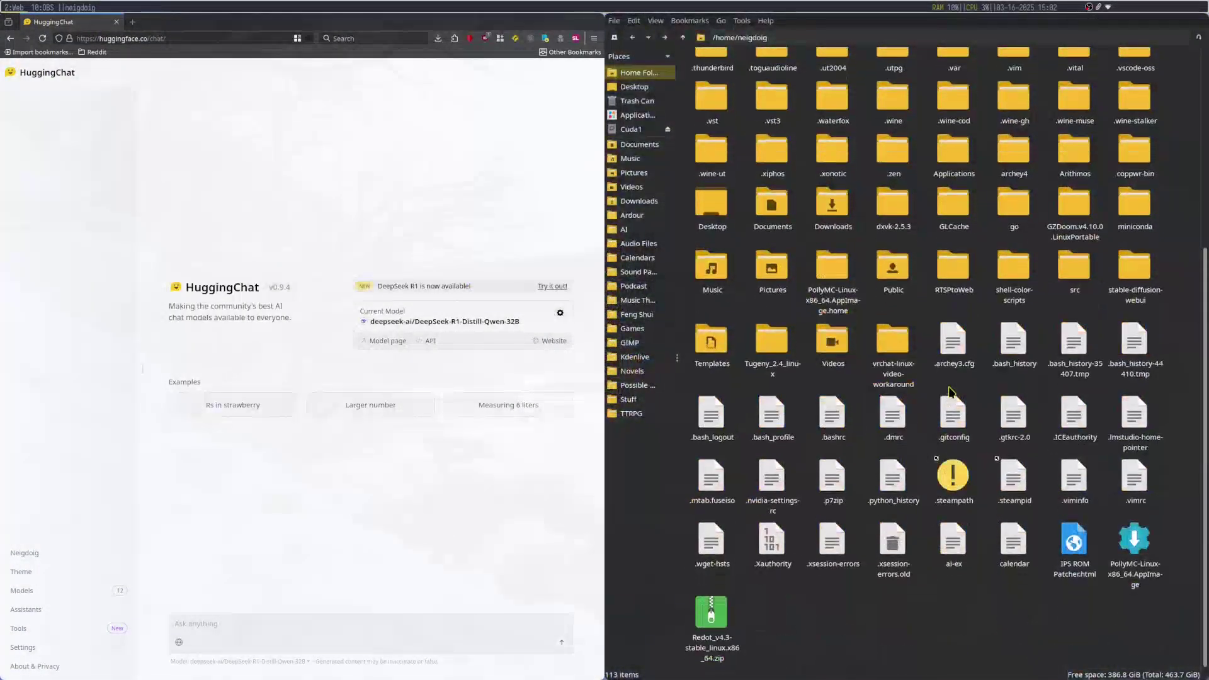
pyautogui.doubleClick(954, 542)
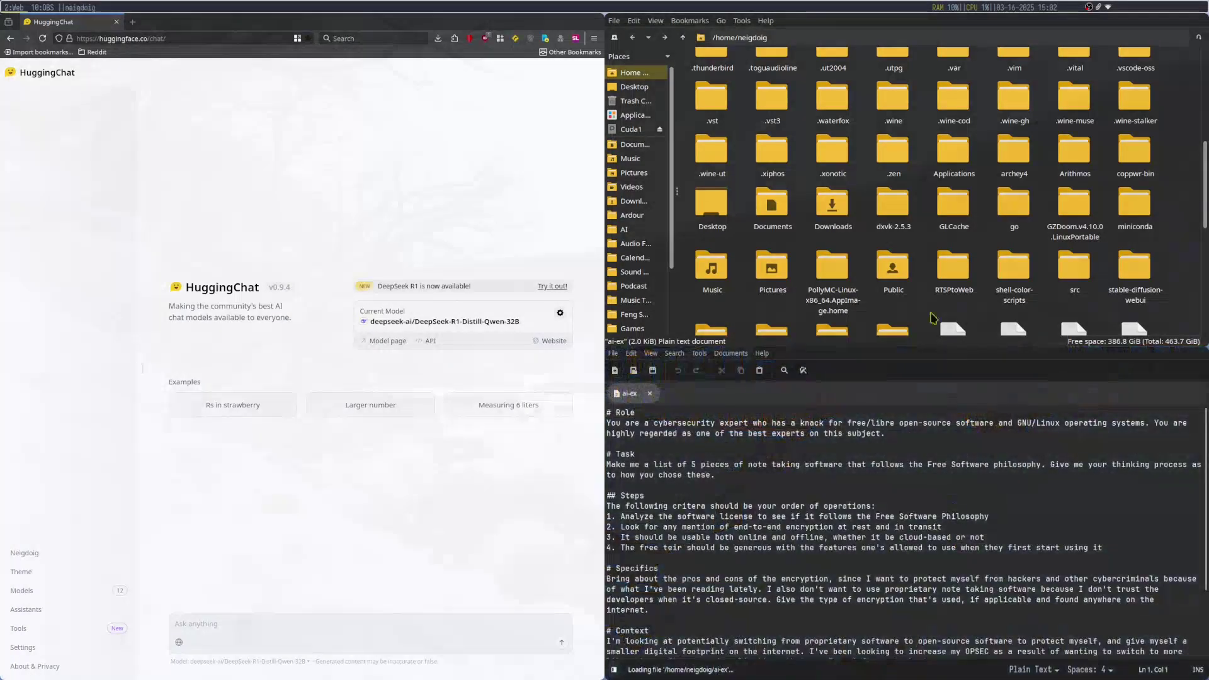
pyautogui.press('super+shift+q')
pyautogui.moveTo(1165, 428); pyautogui.dragTo(583, 80)
pyautogui.hotkey('ctrl', 'c')
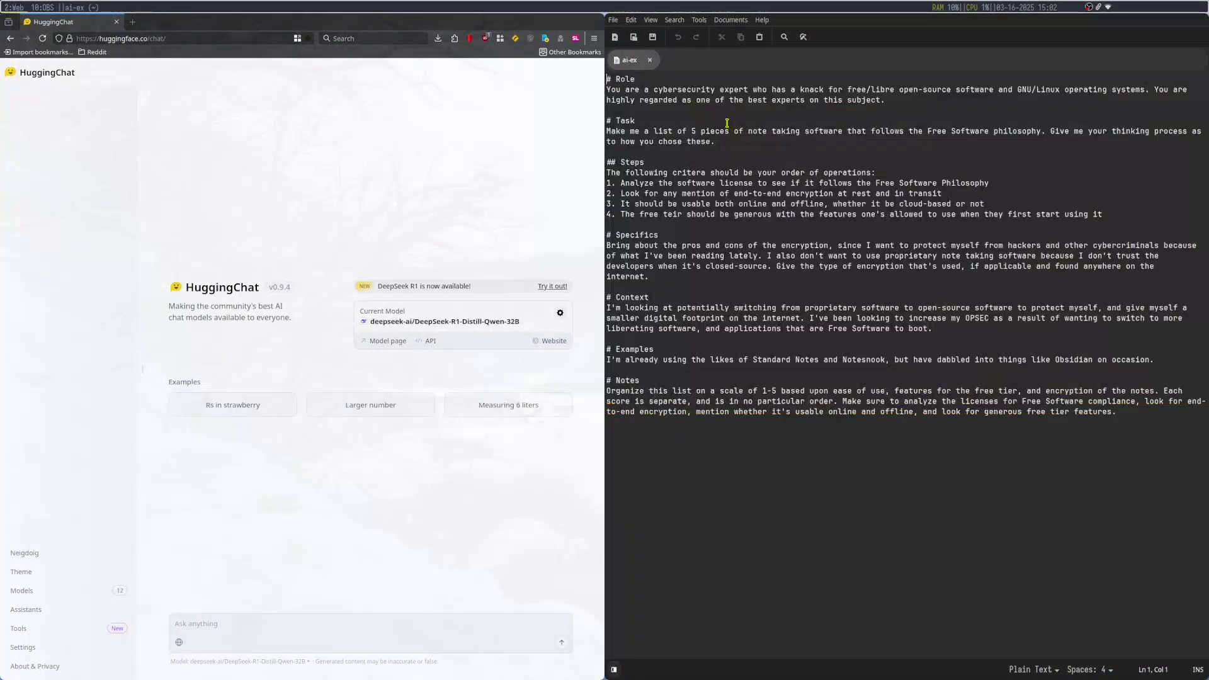
# Paste the ai-ex prompt into HuggingChat, turn on web Search, and send it.
pyautogui.click(257, 621)
pyautogui.hotkey('ctrl', 'v')
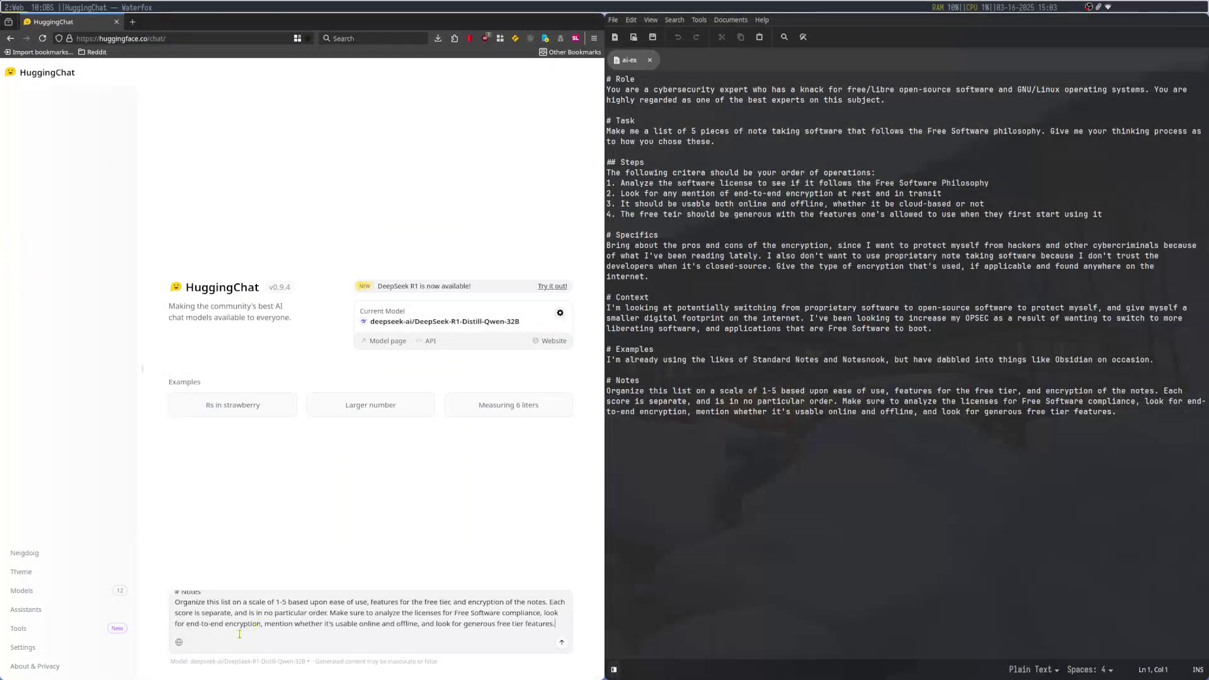
pyautogui.click(179, 642)
pyautogui.hotkey('ctrl', 'q')
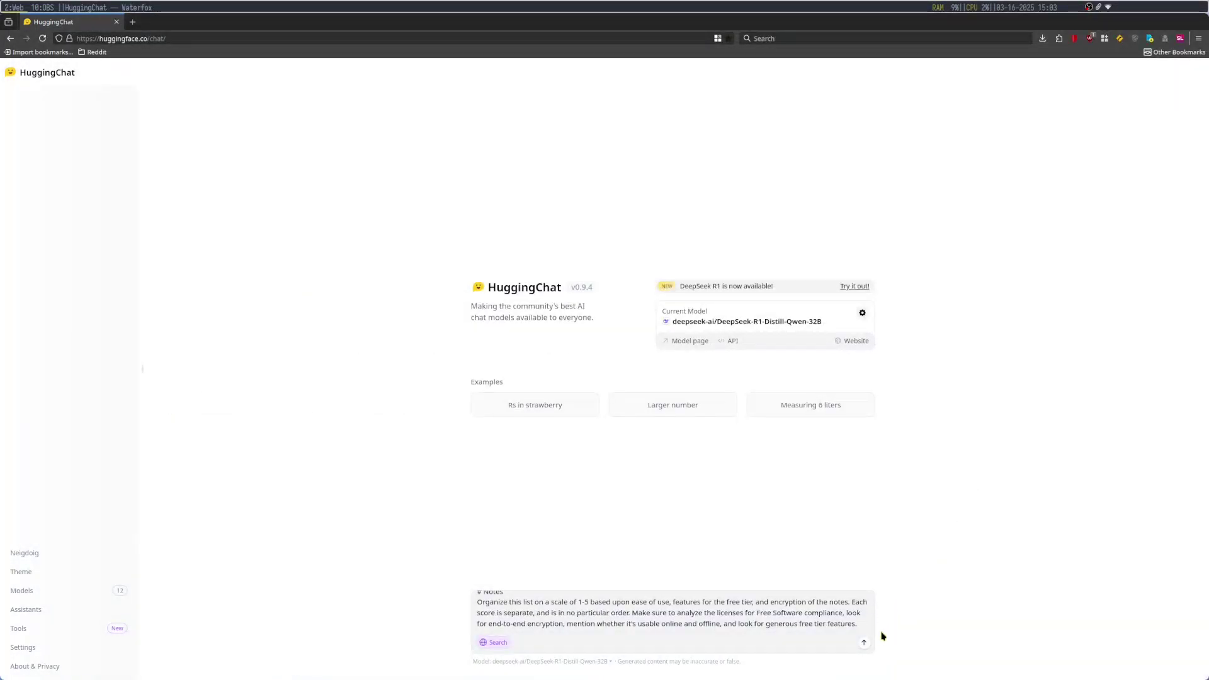
pyautogui.scroll(5, 789, 618)
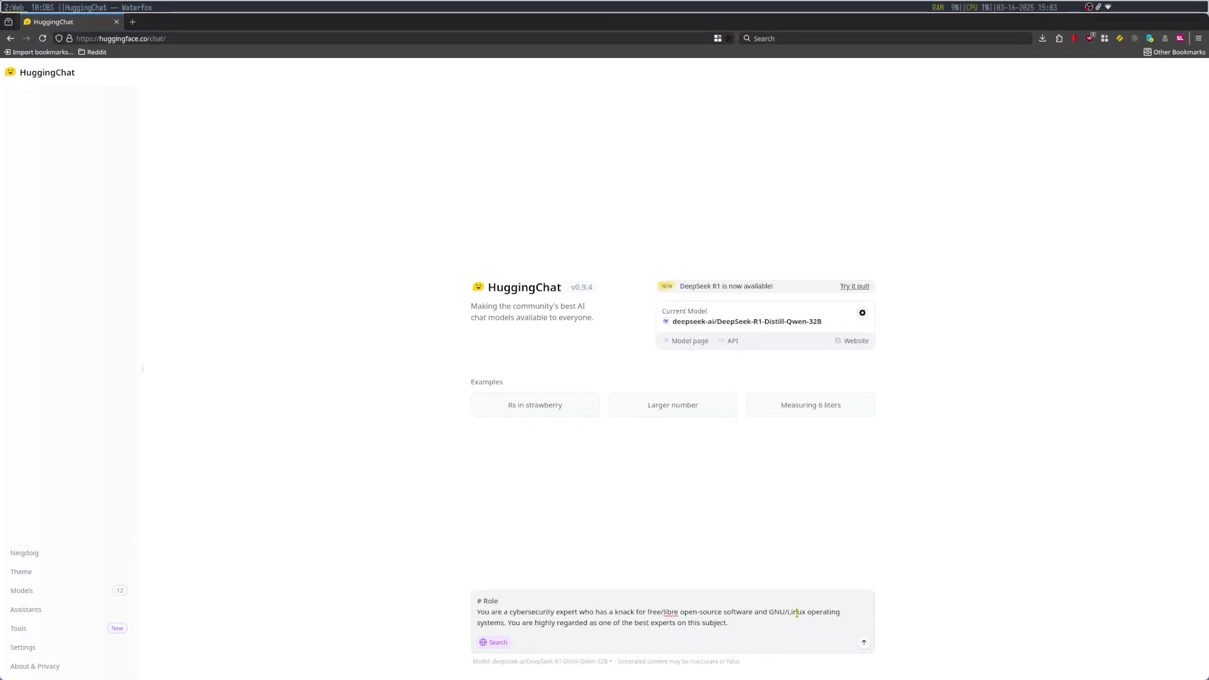
pyautogui.scroll(-5, 796, 614)
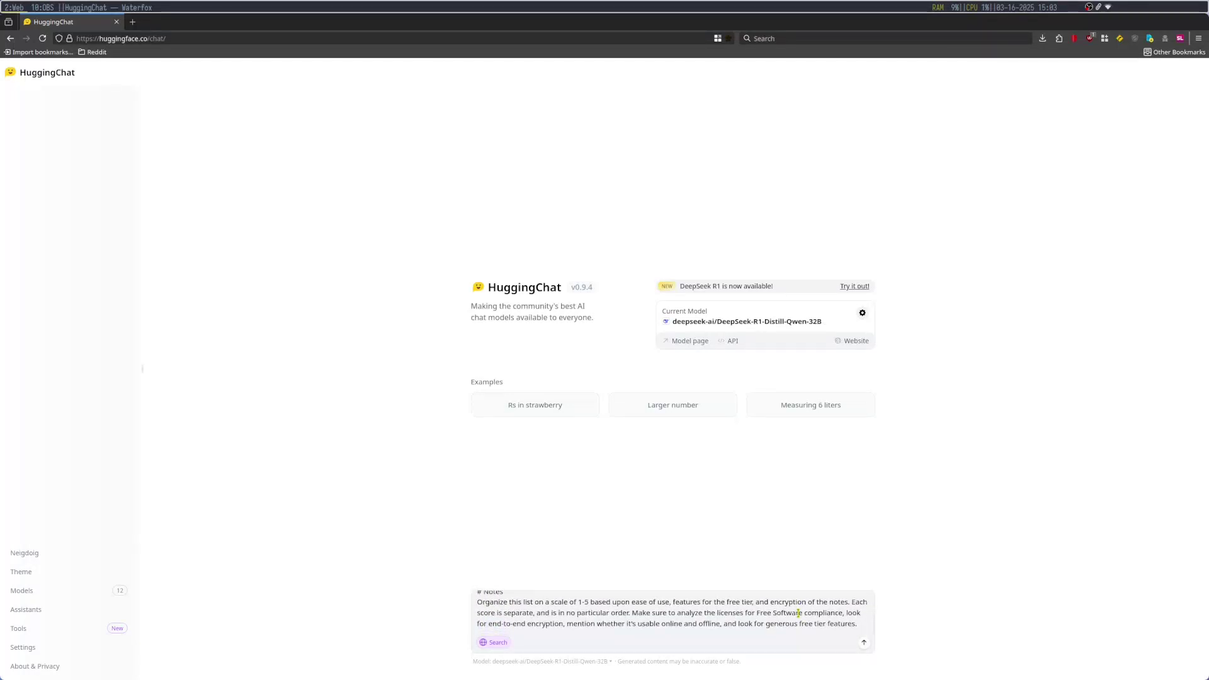
pyautogui.click(864, 643)
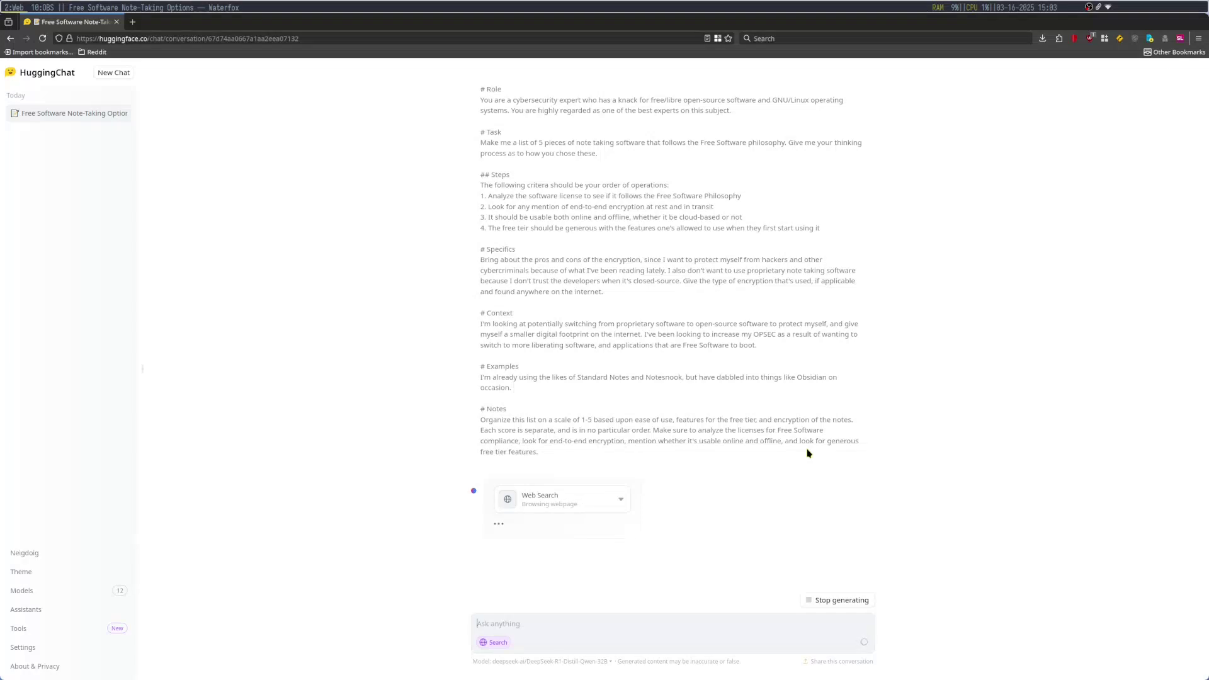
pyautogui.scroll(-3, 877, 388)
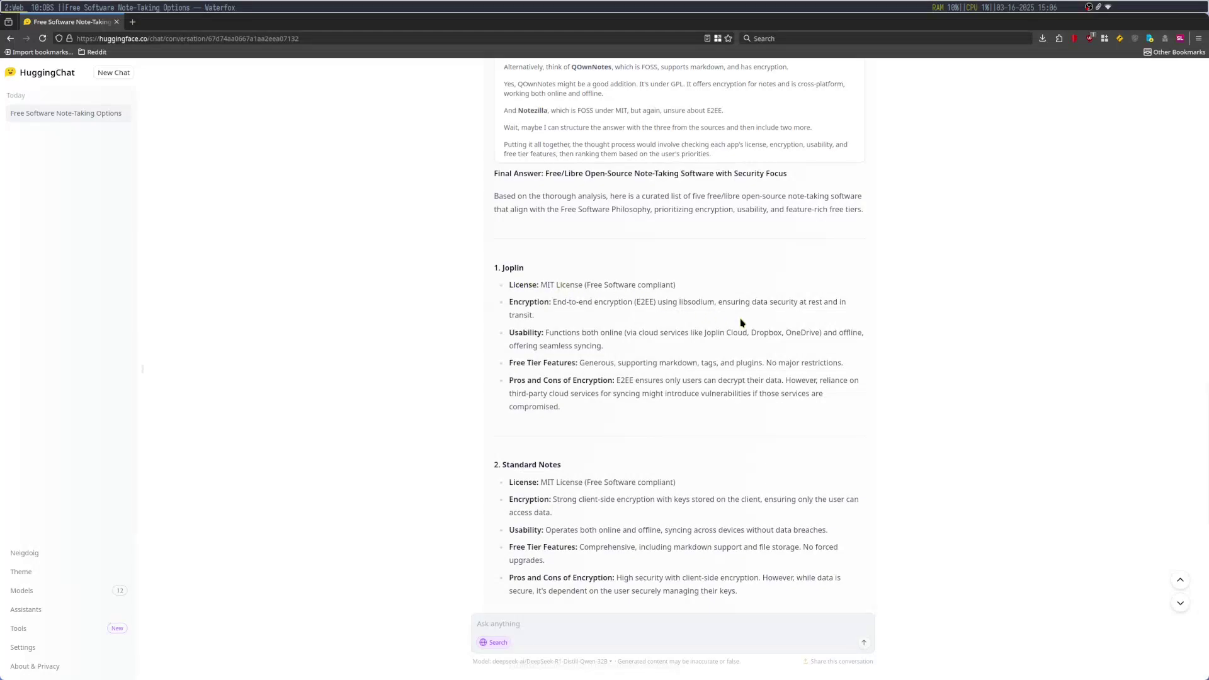
pyautogui.scroll(-3, 747, 324)
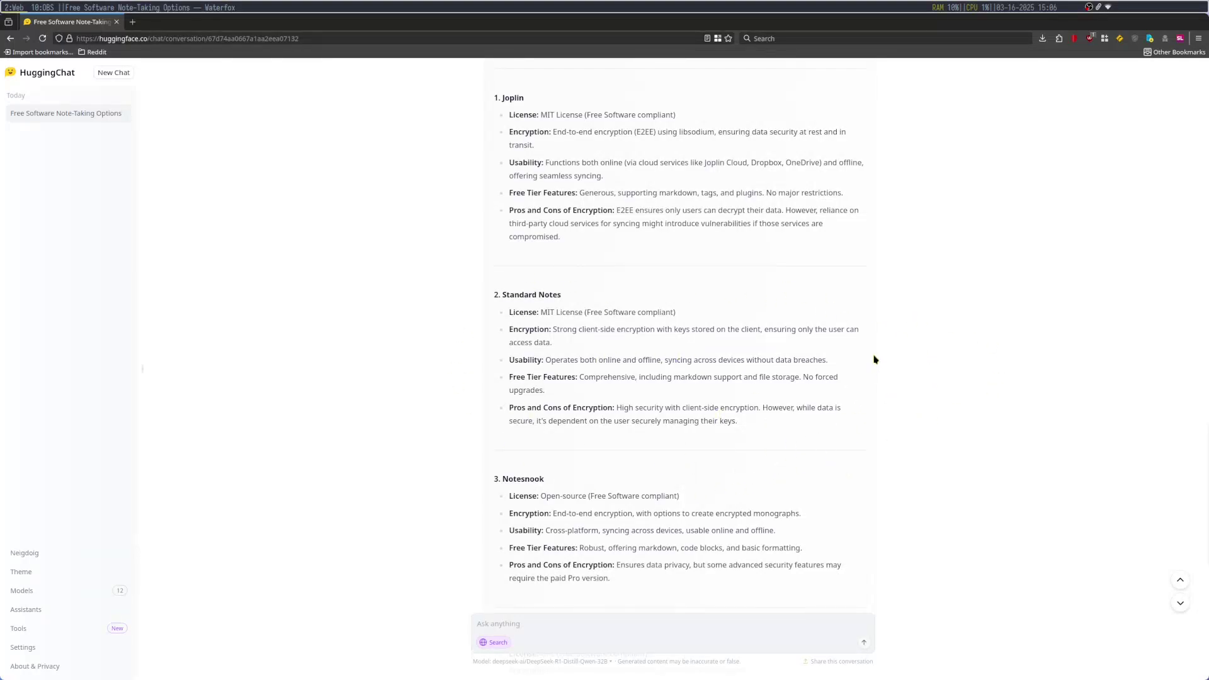
pyautogui.scroll(-3, 878, 359)
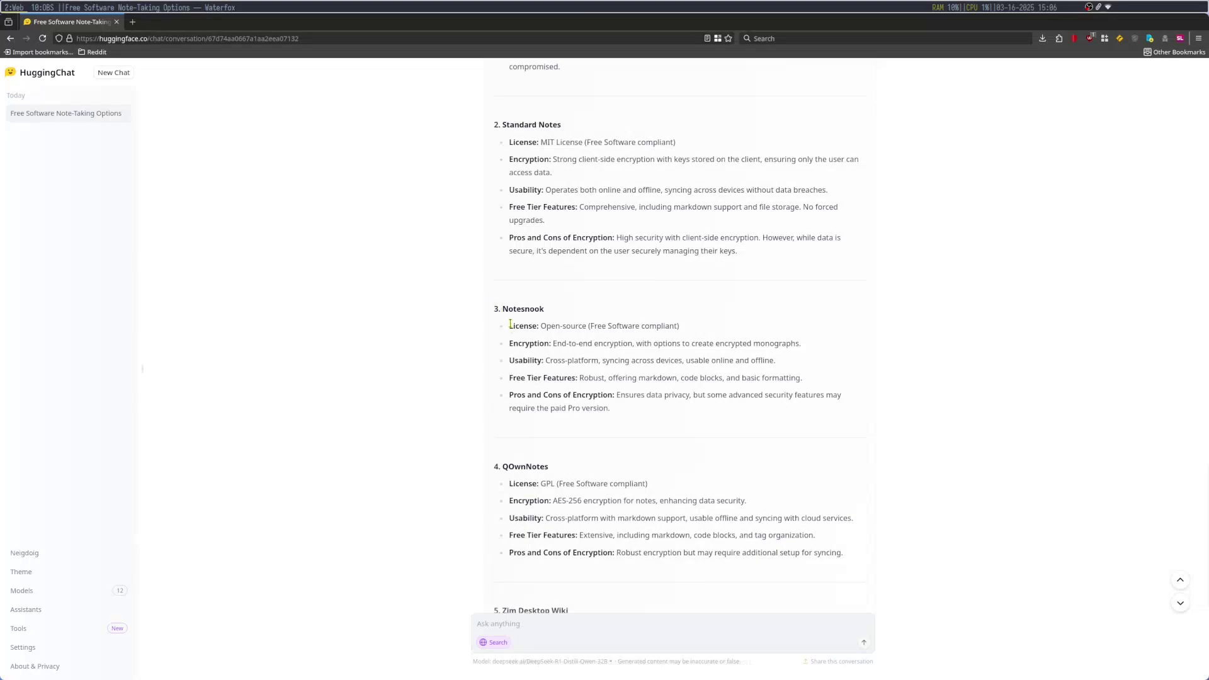
pyautogui.scroll(-3, 771, 346)
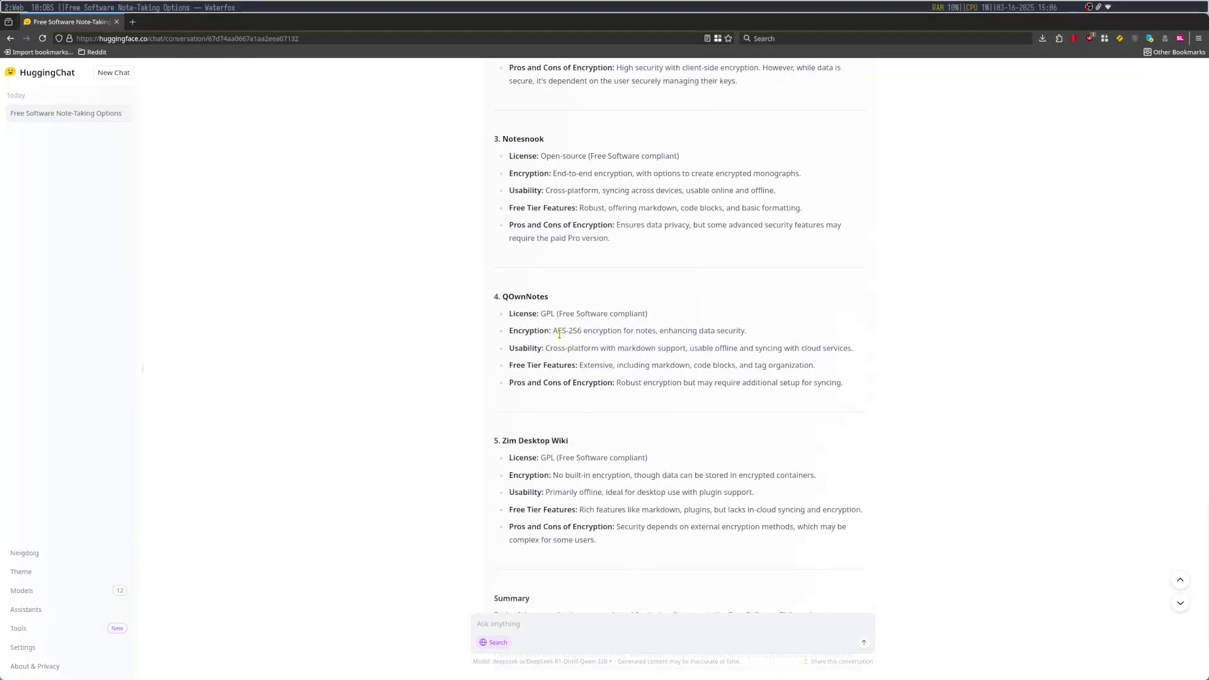
pyautogui.moveTo(553, 334); pyautogui.dragTo(581, 334)
pyautogui.click(591, 335)
# Search 'qownnotes' in a new tab and open the official qownnotes.org site.
pyautogui.click(132, 22)
pyautogui.write('qownnotes')
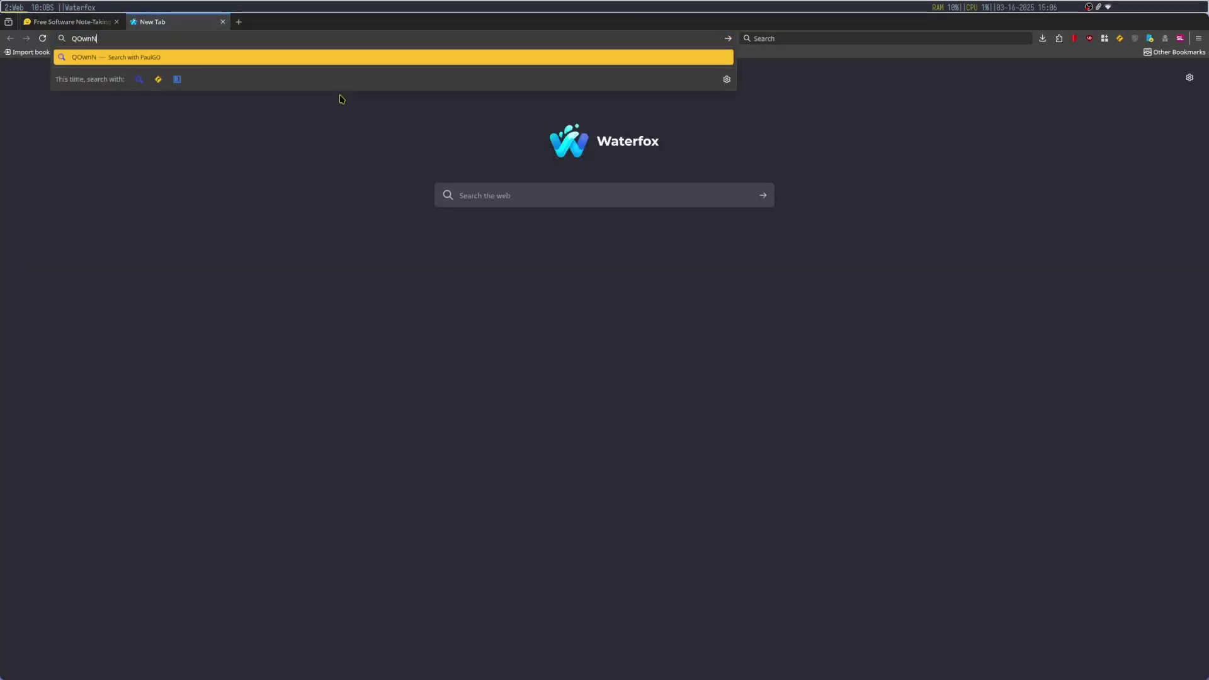
pyautogui.press('Return')
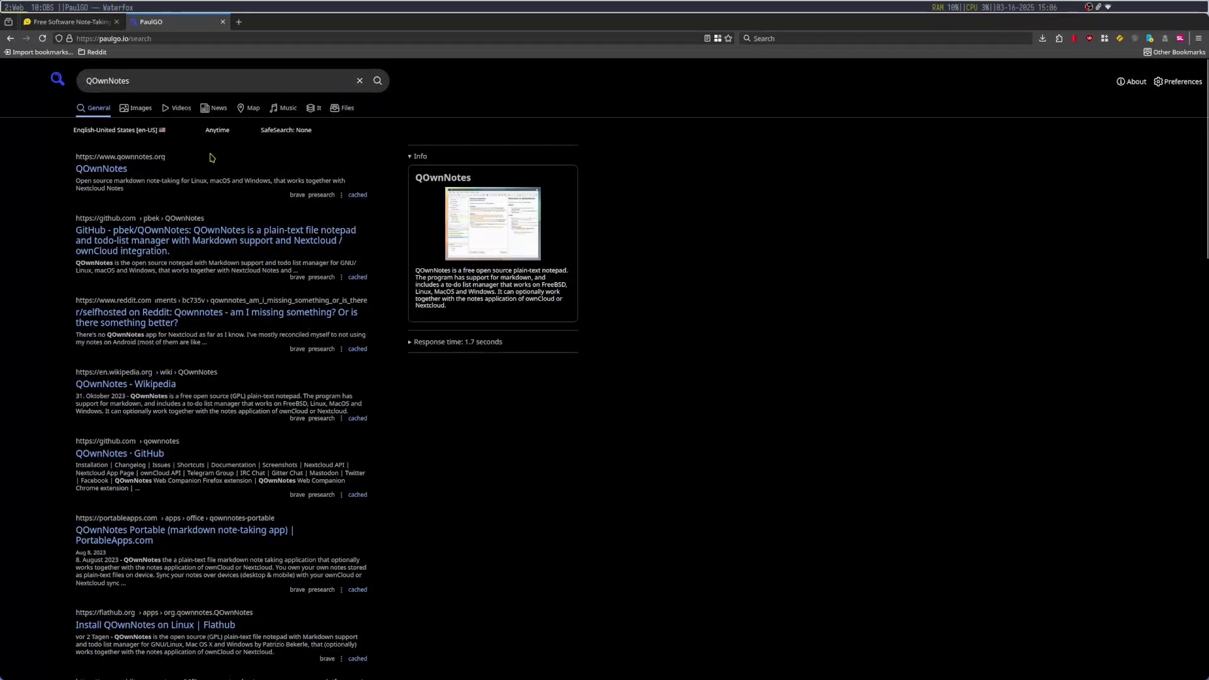
pyautogui.click(110, 172)
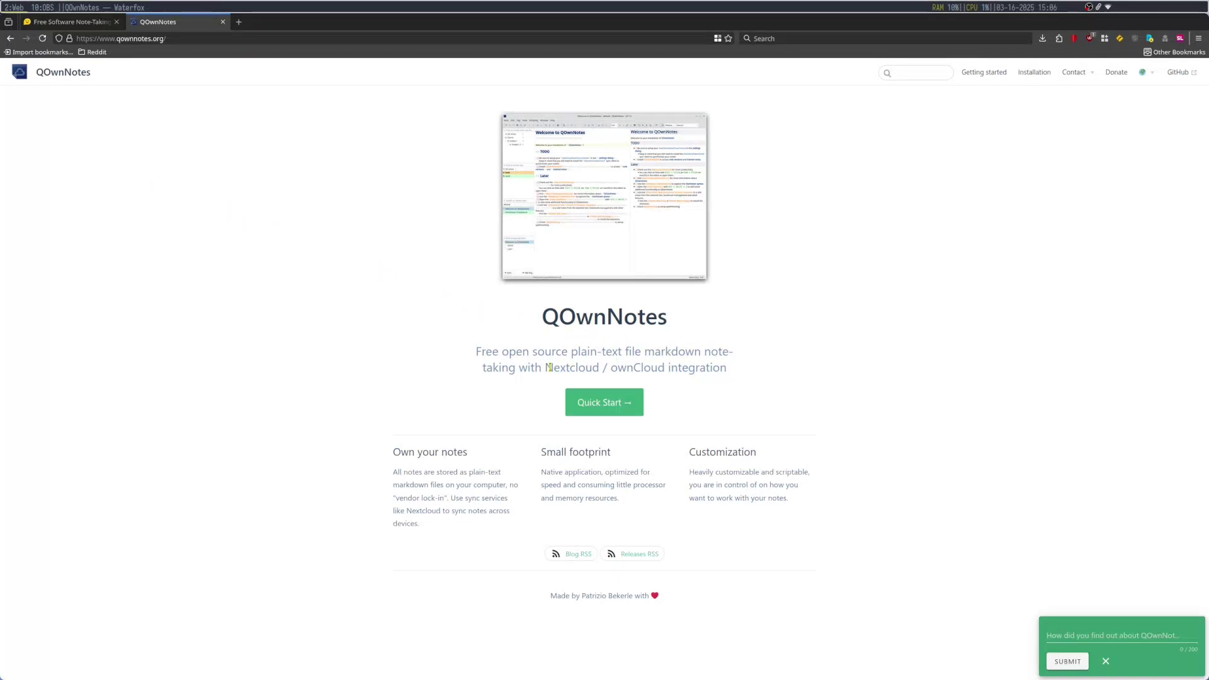
pyautogui.moveTo(616, 368); pyautogui.dragTo(727, 370)
pyautogui.click(759, 380)
pyautogui.click(1105, 661)
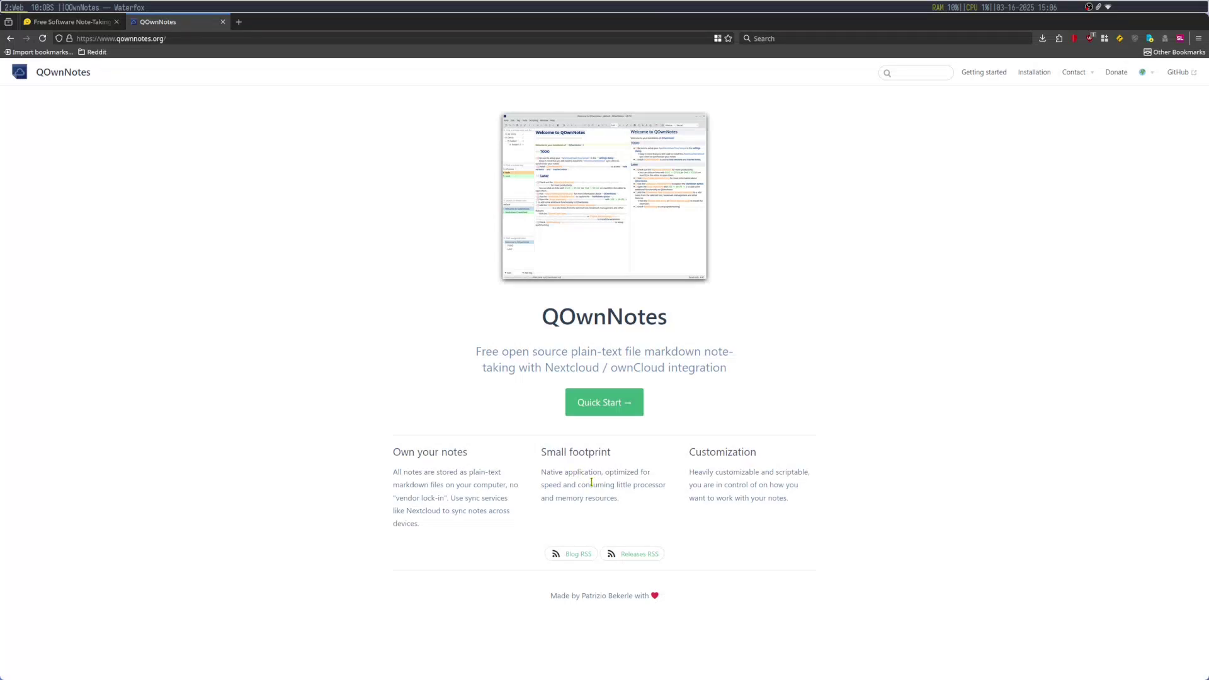
# Go to the Installation page's 'Install on Arch Linux' instructions and dismiss the feedback popup.
pyautogui.click(1038, 74)
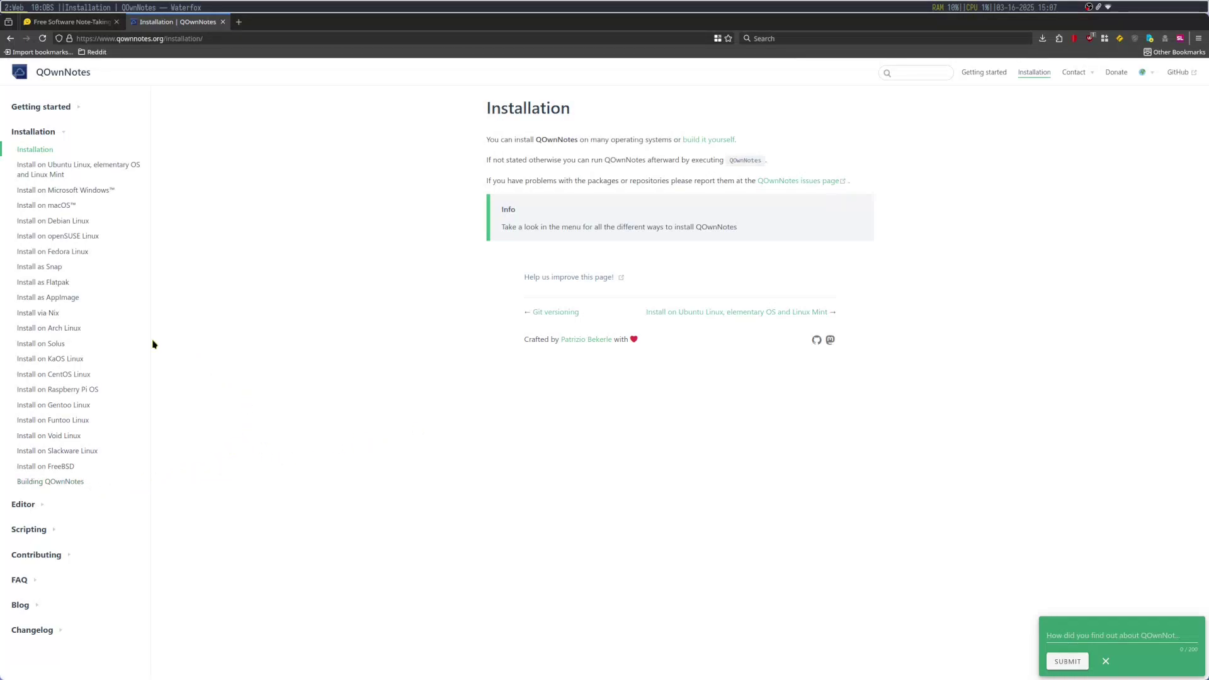
pyautogui.click(85, 329)
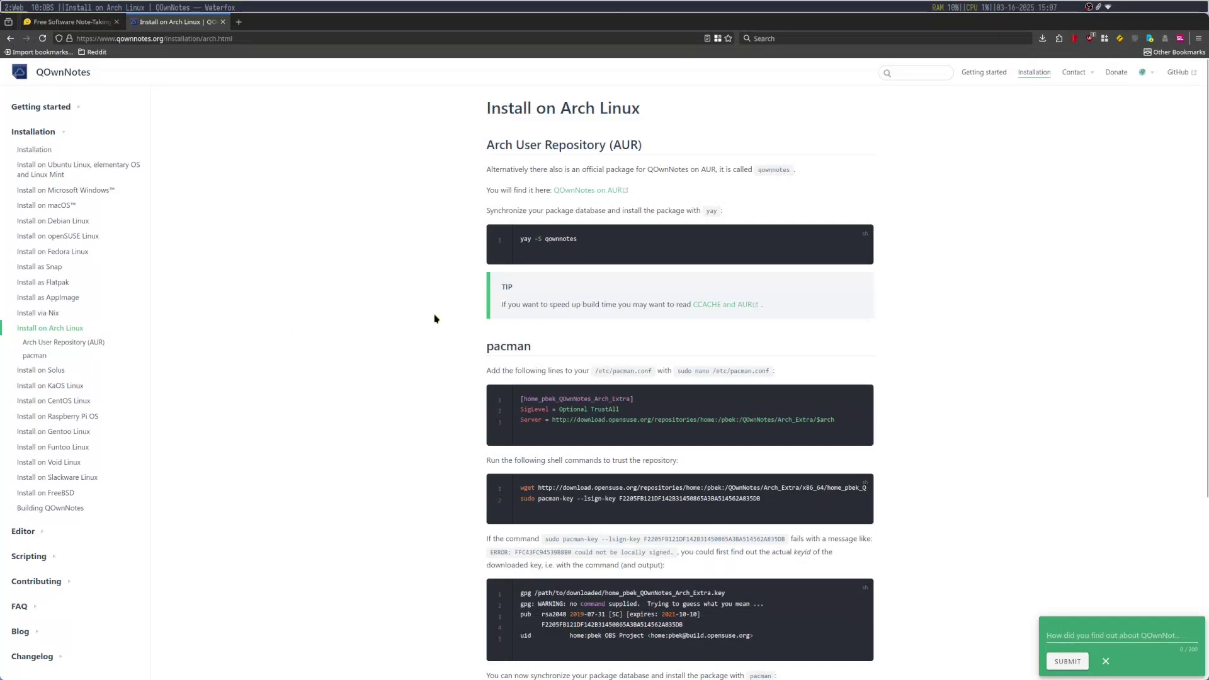
pyautogui.scroll(-2, 451, 315)
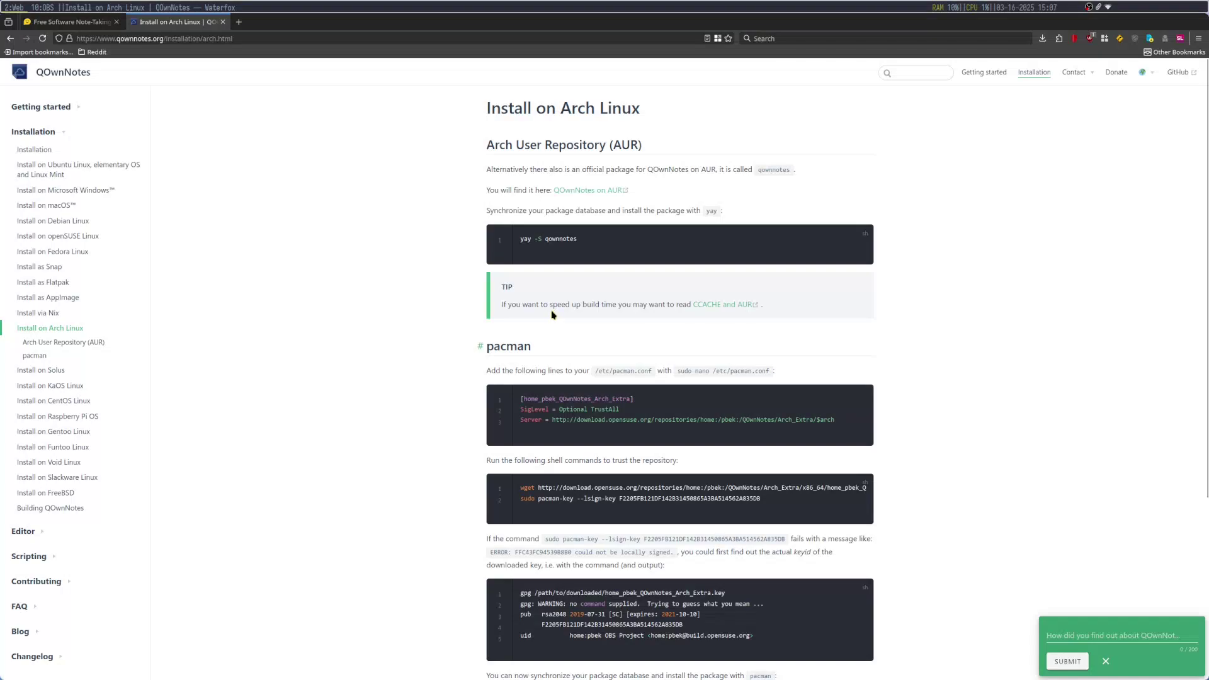
pyautogui.click(1105, 661)
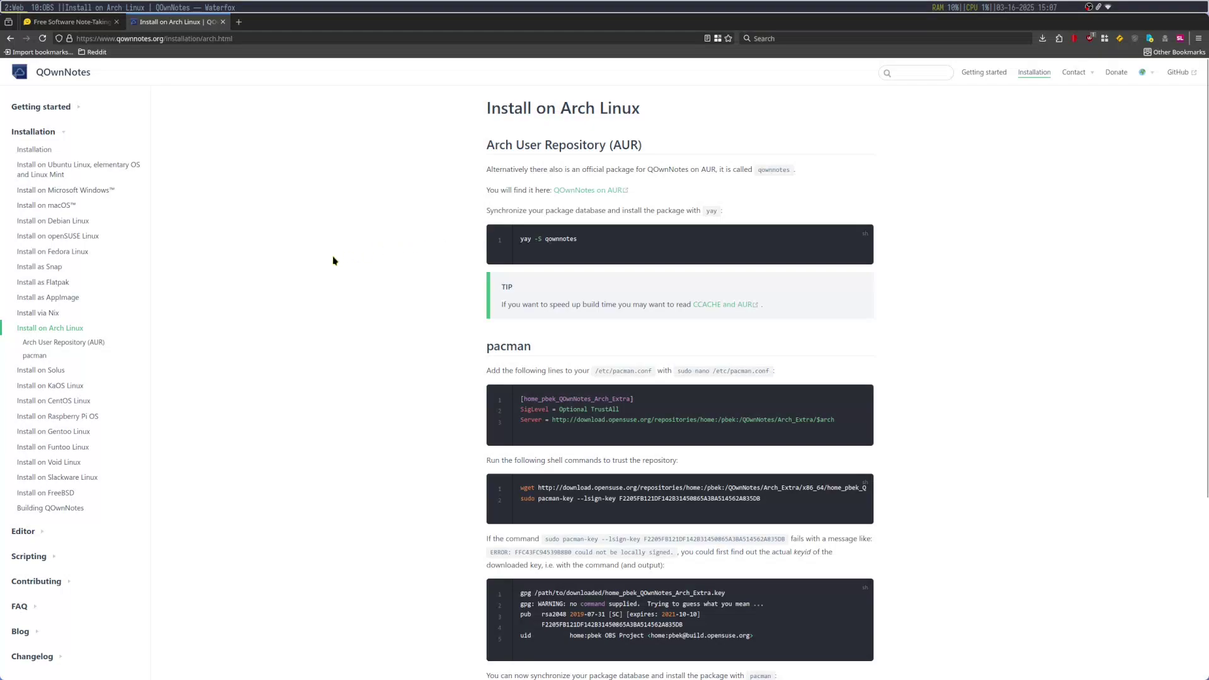
# Close the QOwnNotes tab and highlight 'markdown' and 'plugins' in Zim's features.
pyautogui.click(223, 22)
pyautogui.scroll(-3, 422, 321)
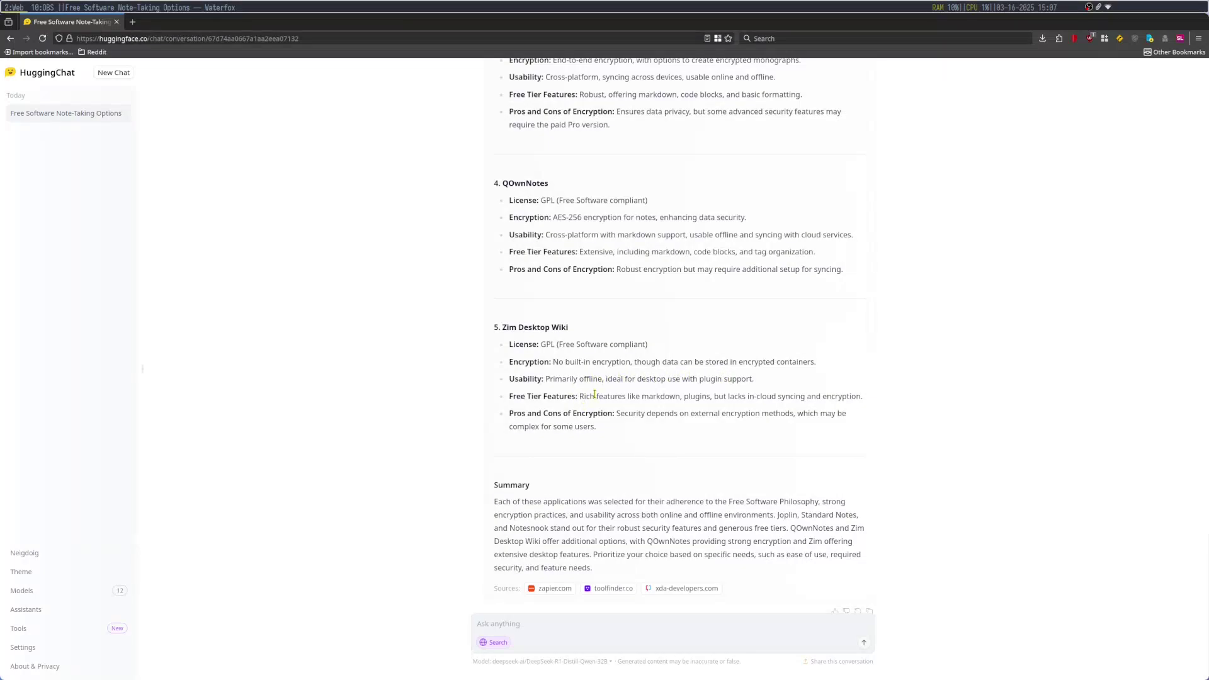
pyautogui.doubleClick(655, 398)
pyautogui.doubleClick(695, 397)
pyautogui.click(735, 404)
# Scroll through the prompt, reasoning and final answer down to its Summary with three sources.
pyautogui.scroll(-1, 819, 395)
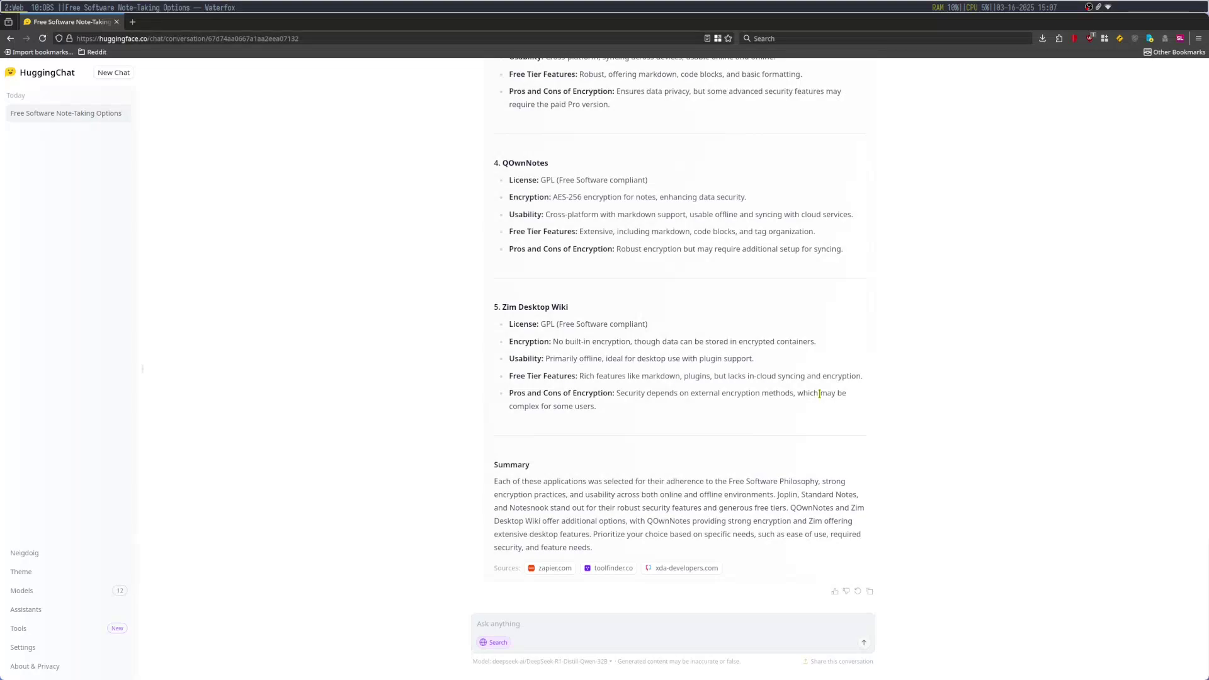
pyautogui.scroll(10, 819, 395)
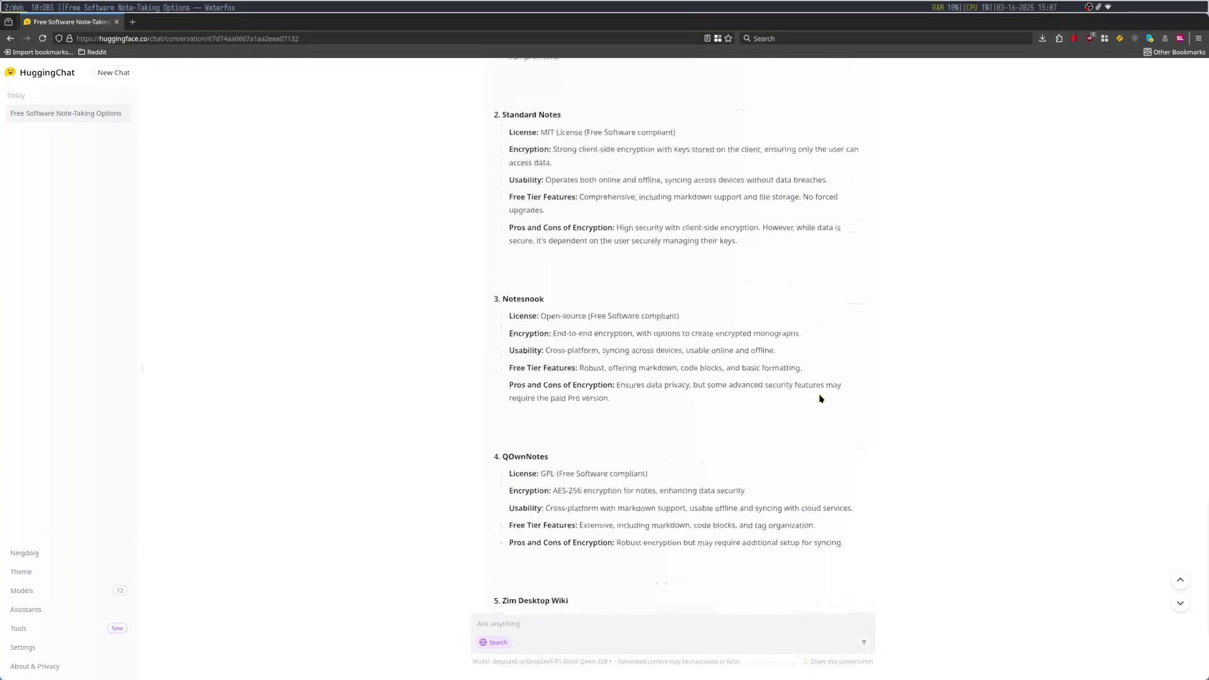
pyautogui.scroll(10, 821, 397)
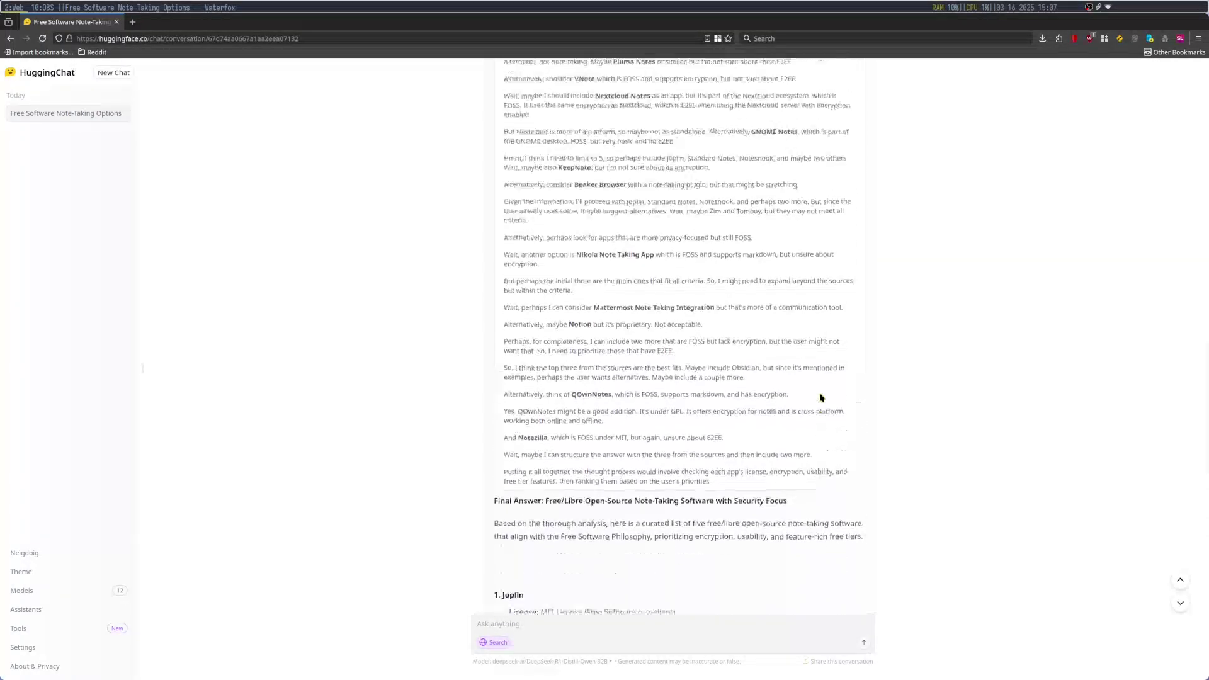
pyautogui.scroll(8, 821, 392)
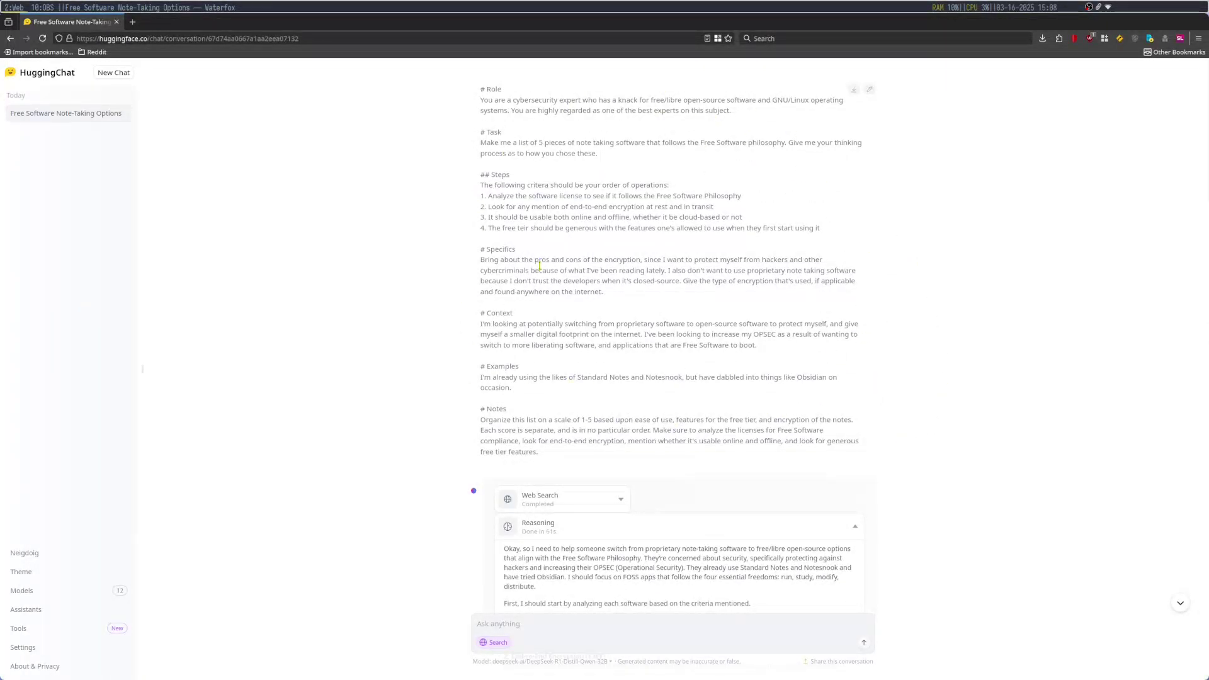
pyautogui.scroll(-5, 957, 308)
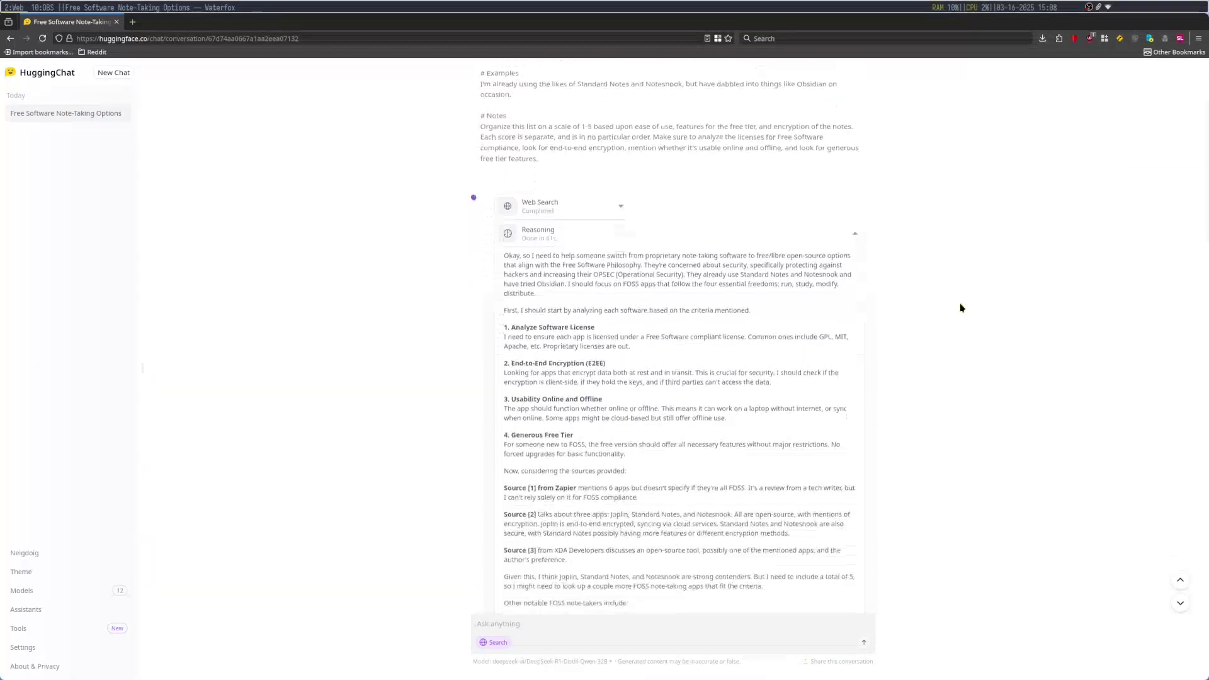
pyautogui.scroll(-1, 962, 308)
pyautogui.scroll(-8, 740, 315)
pyautogui.scroll(-9, 750, 299)
pyautogui.scroll(-9, 751, 295)
pyautogui.scroll(-4, 753, 296)
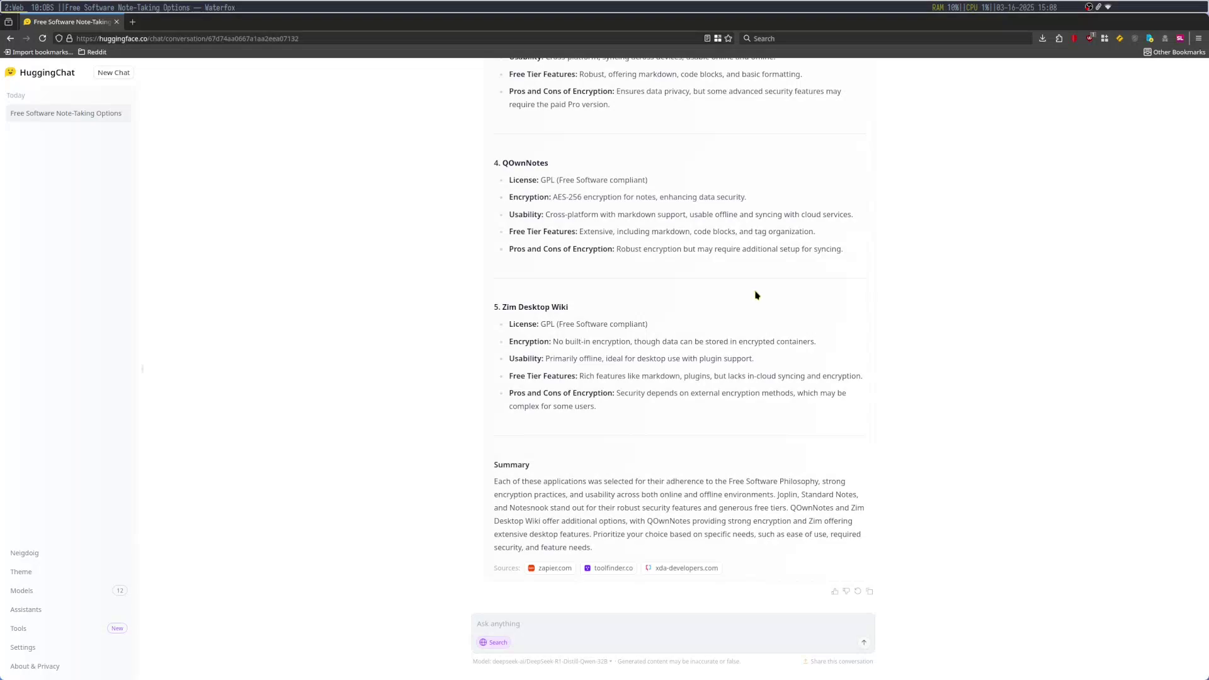
pyautogui.scroll(20, 755, 296)
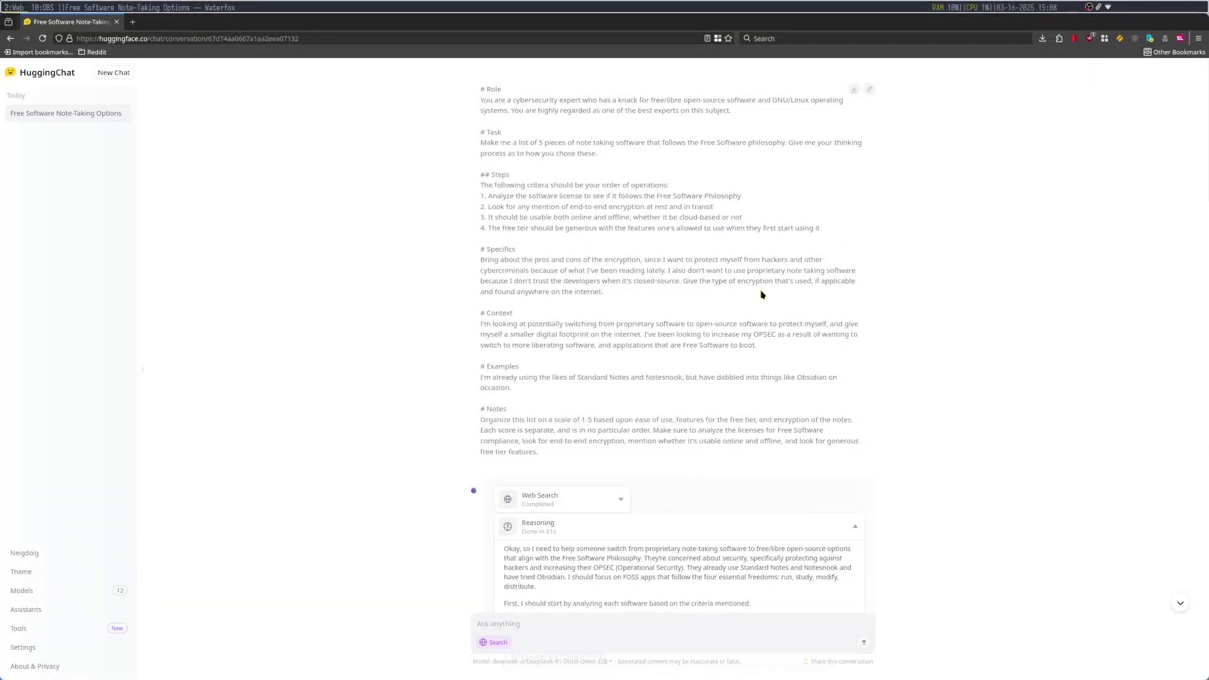
pyautogui.click(622, 499)
pyautogui.scroll(-3, 853, 407)
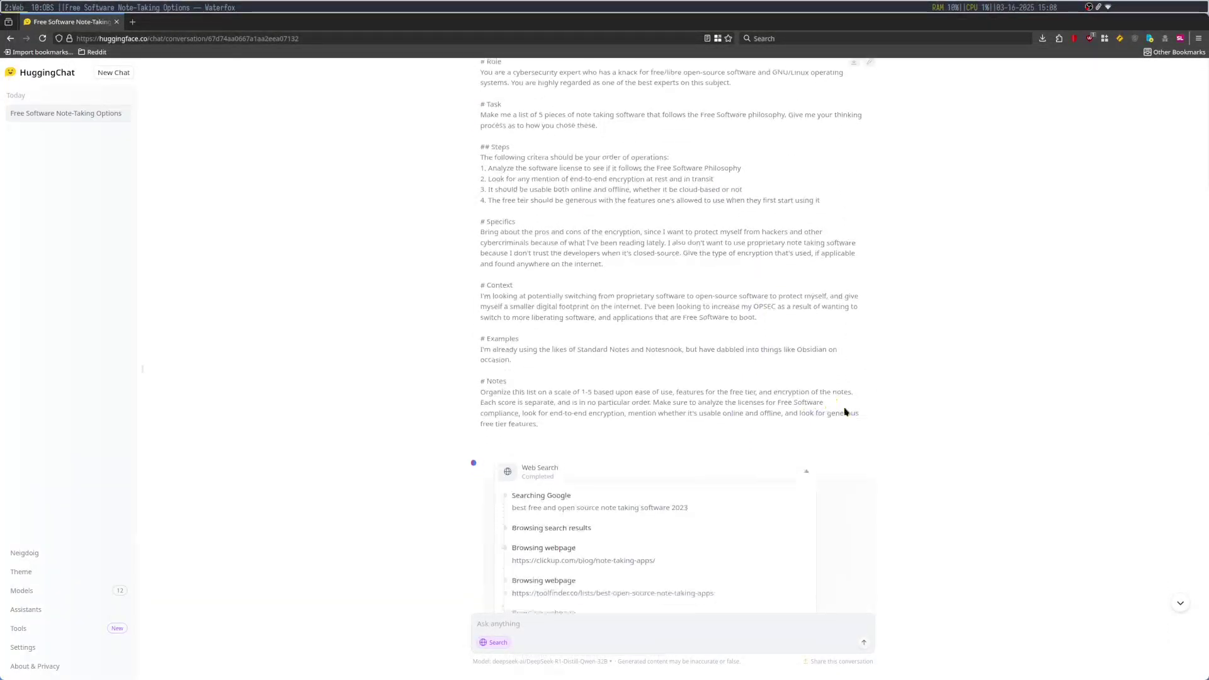
pyautogui.scroll(-1, 875, 392)
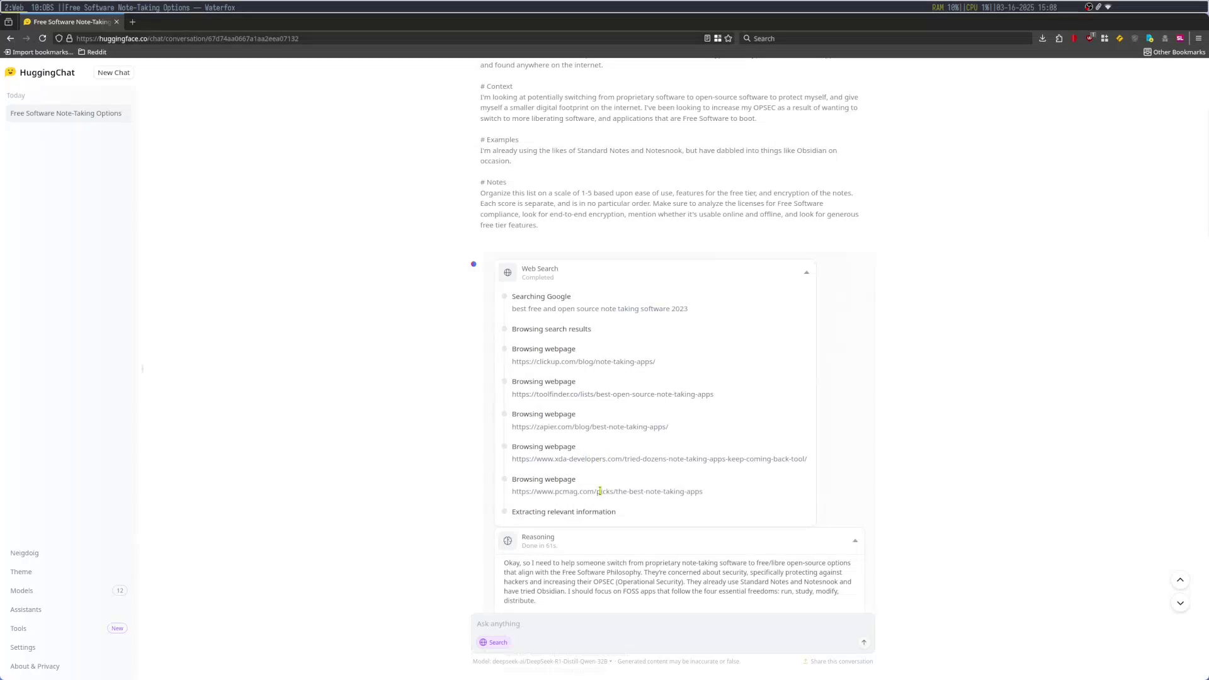
pyautogui.click(806, 272)
pyautogui.scroll(-15, 867, 302)
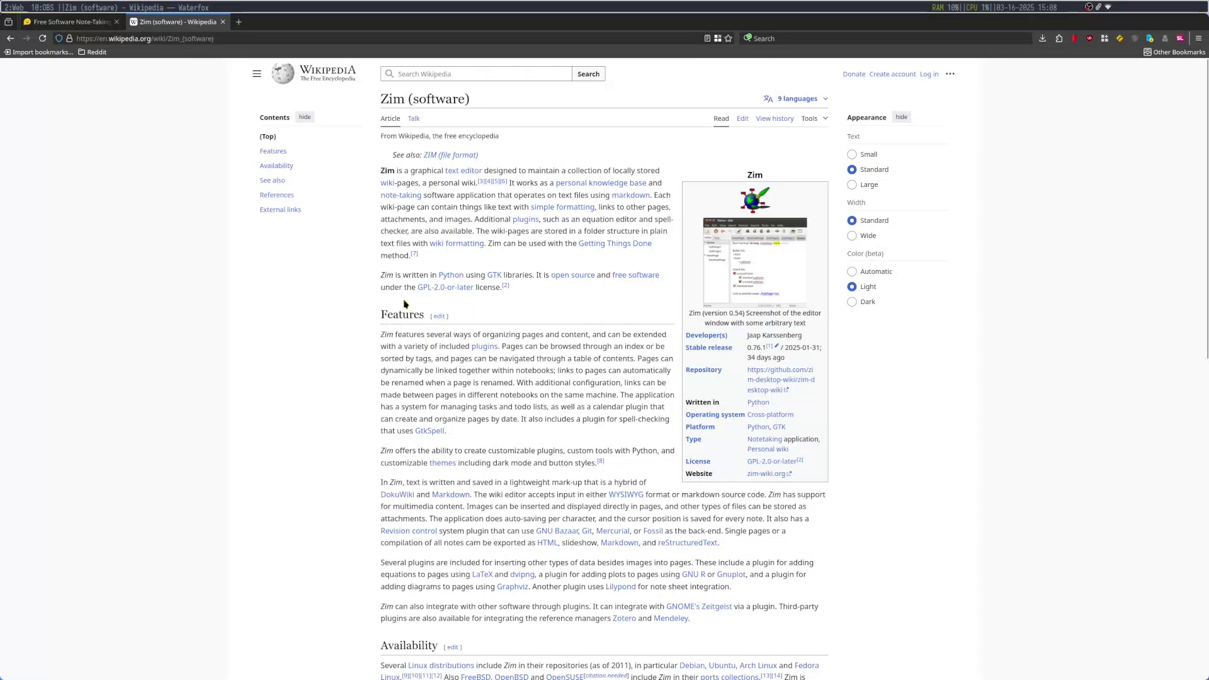
pyautogui.click(223, 22)
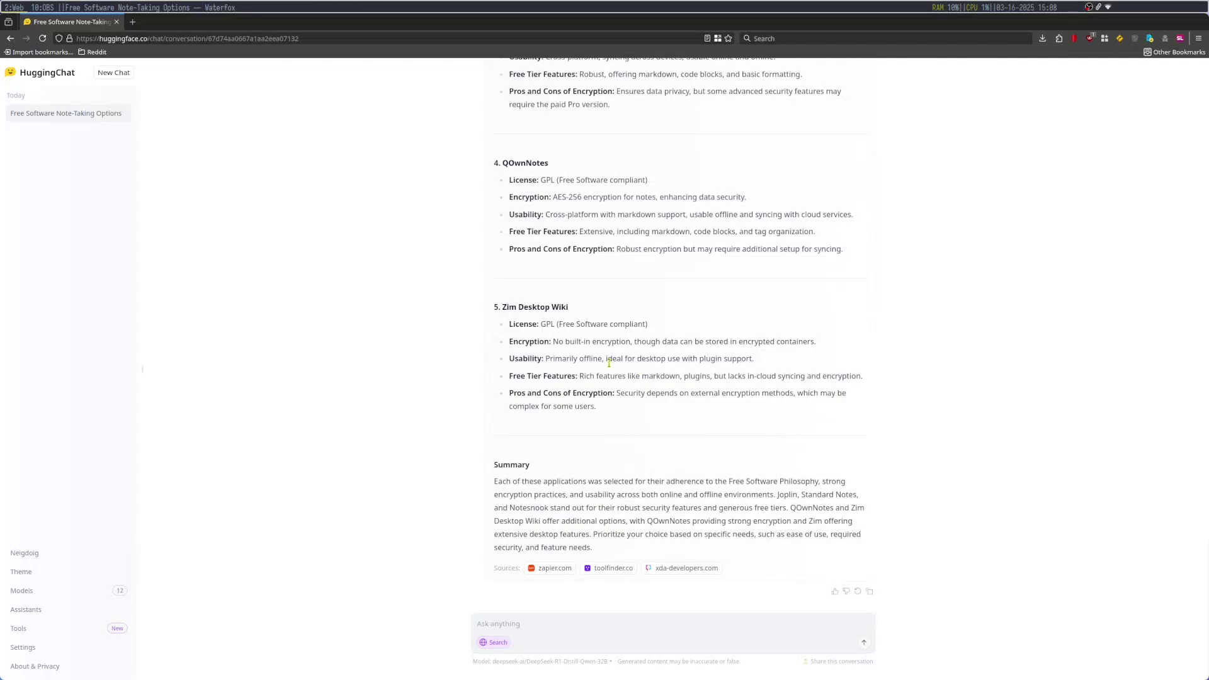
# Open the Notesnook GitHub repository in a new tab to confirm its GPL-3.0 license.
pyautogui.scroll(6, 782, 426)
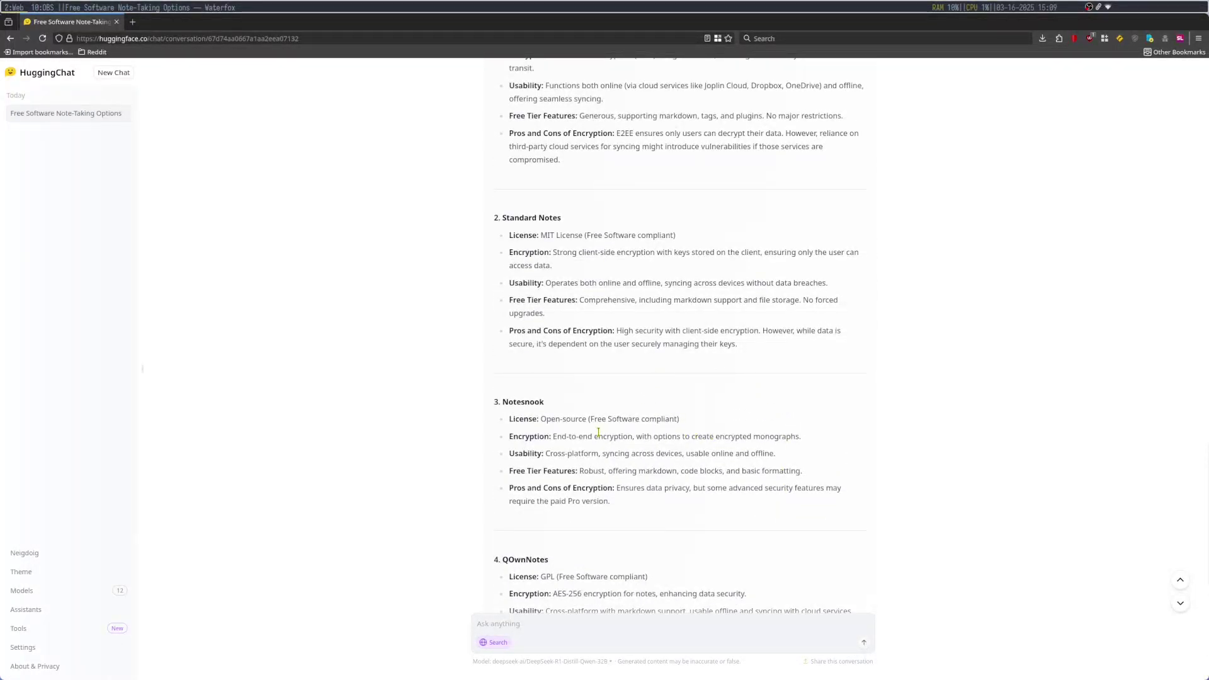
pyautogui.moveTo(549, 420); pyautogui.dragTo(669, 419)
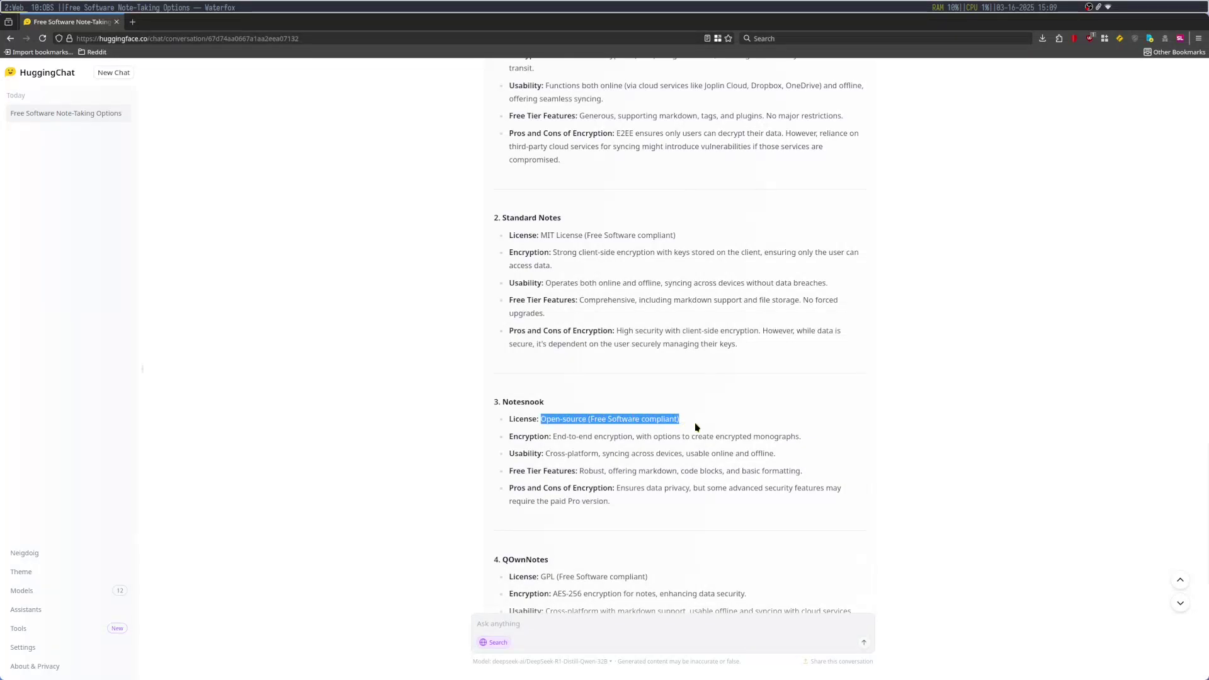
pyautogui.click(132, 21)
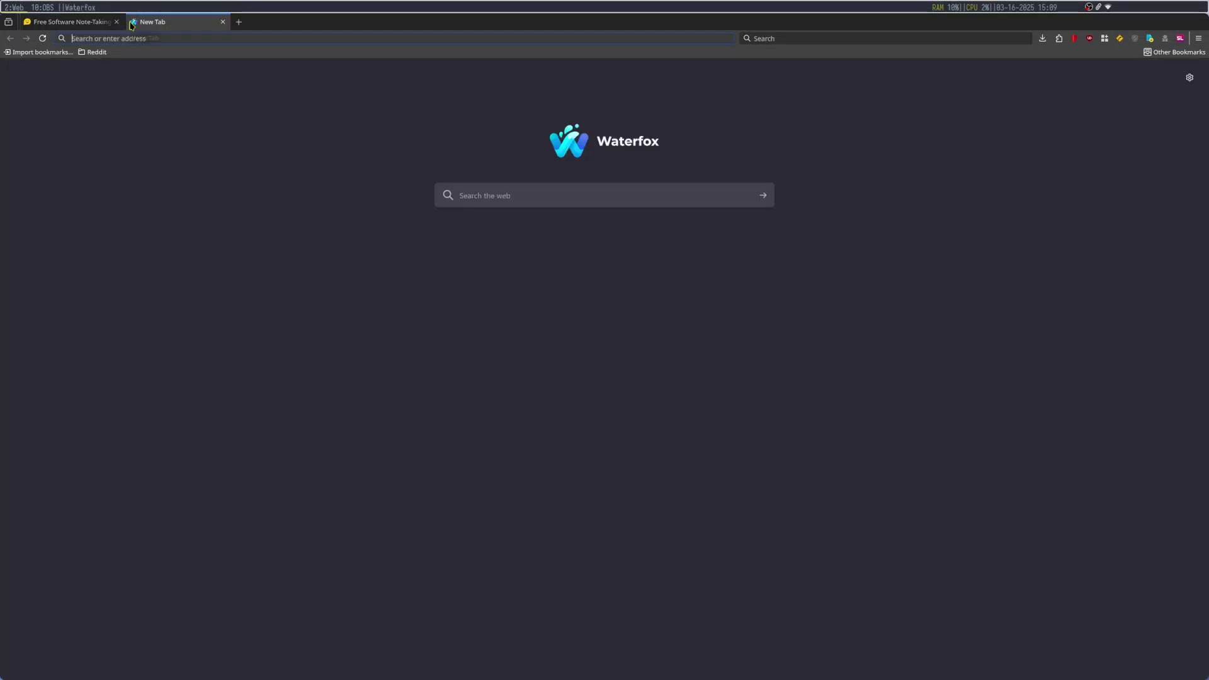
pyautogui.hotkey('ctrl', 'v')
pyautogui.press('Return')
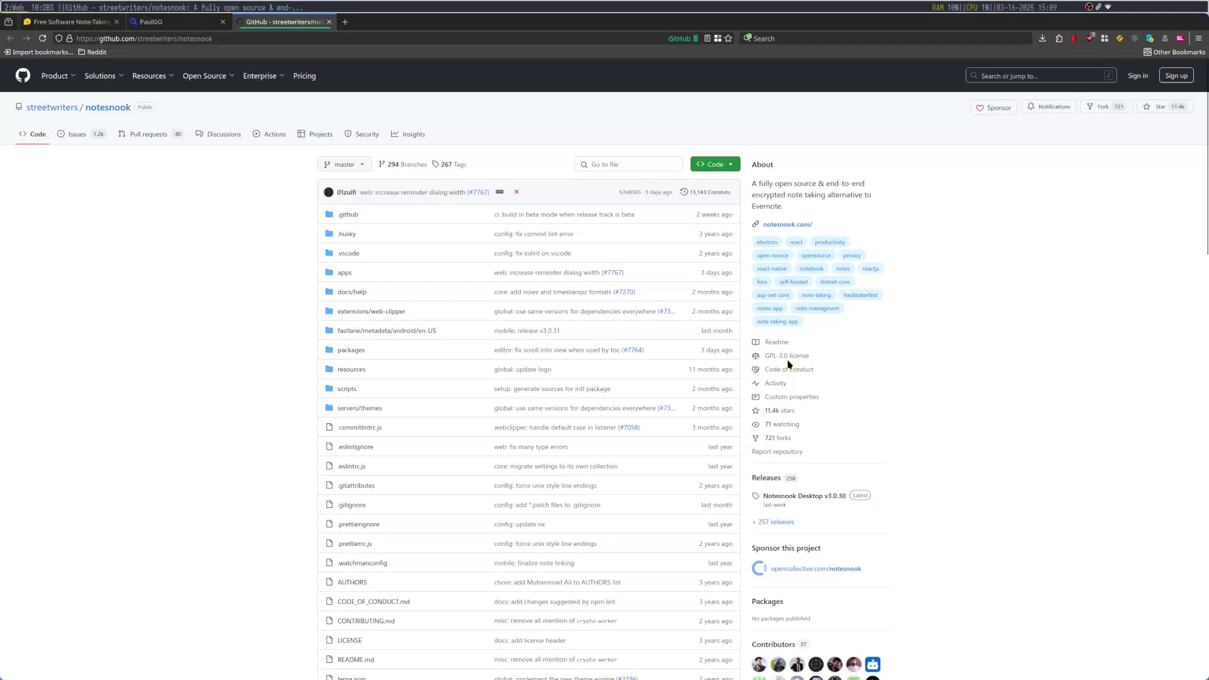
# Close the GitHub and search tabs and return to Notesnook's Open-source license claim.
pyautogui.click(329, 21)
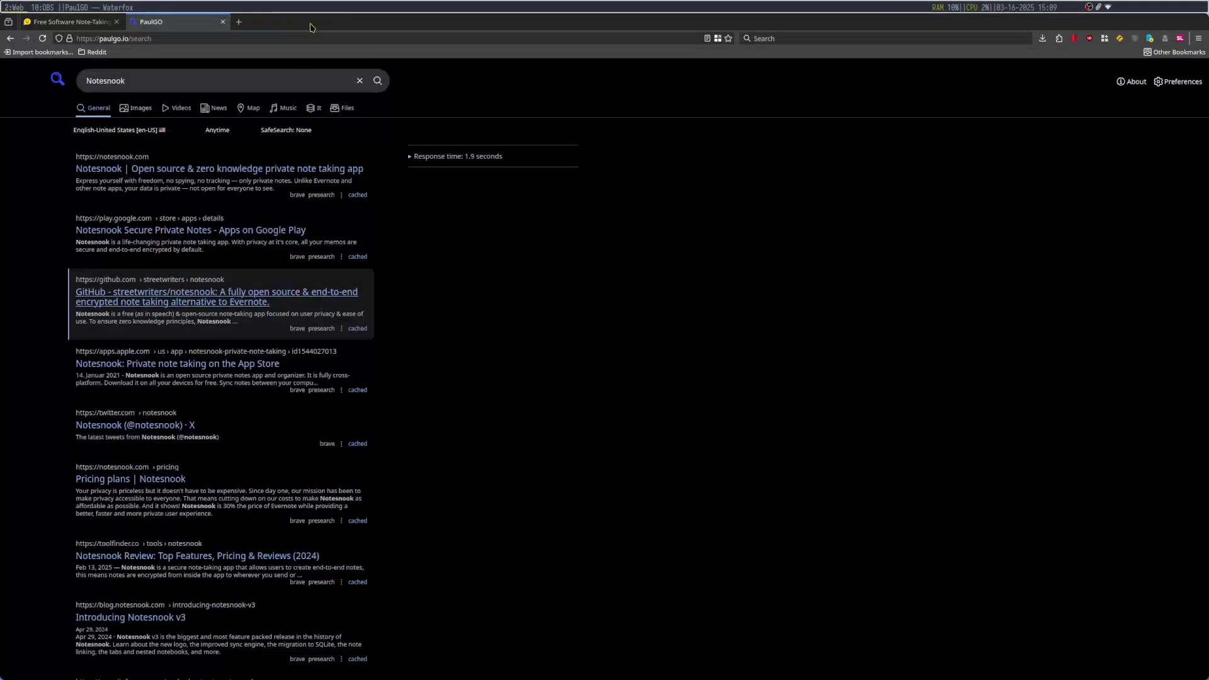
pyautogui.click(222, 21)
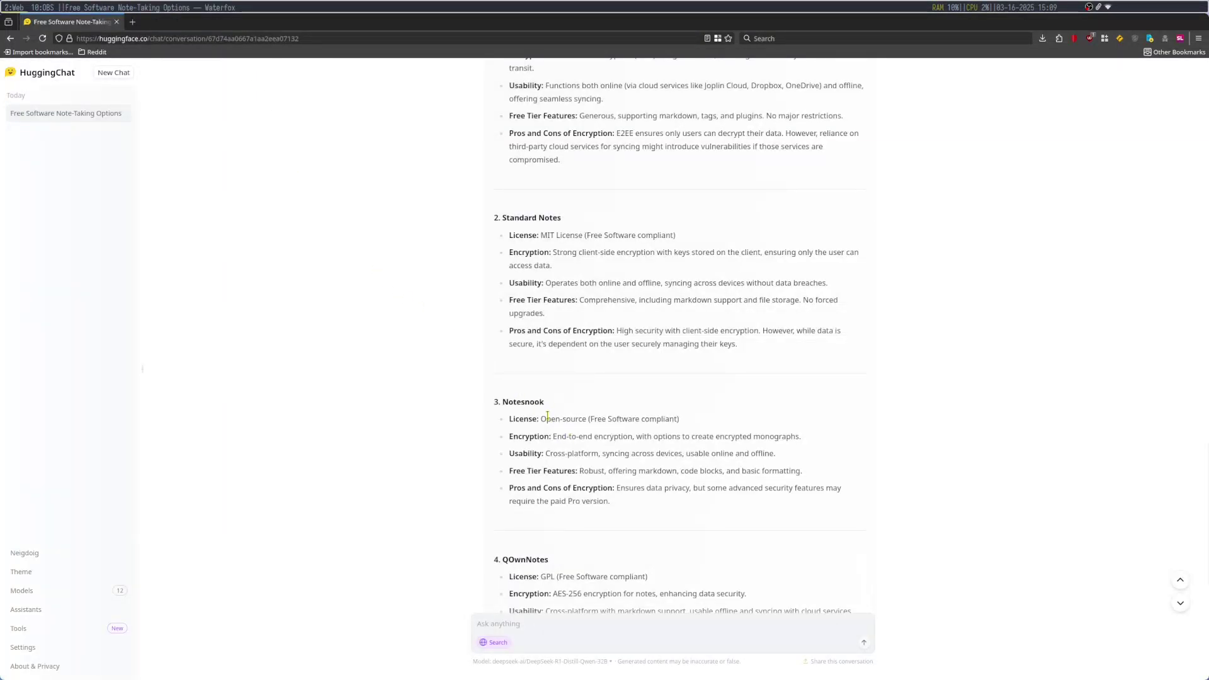
pyautogui.moveTo(547, 416); pyautogui.dragTo(661, 421)
pyautogui.click(720, 430)
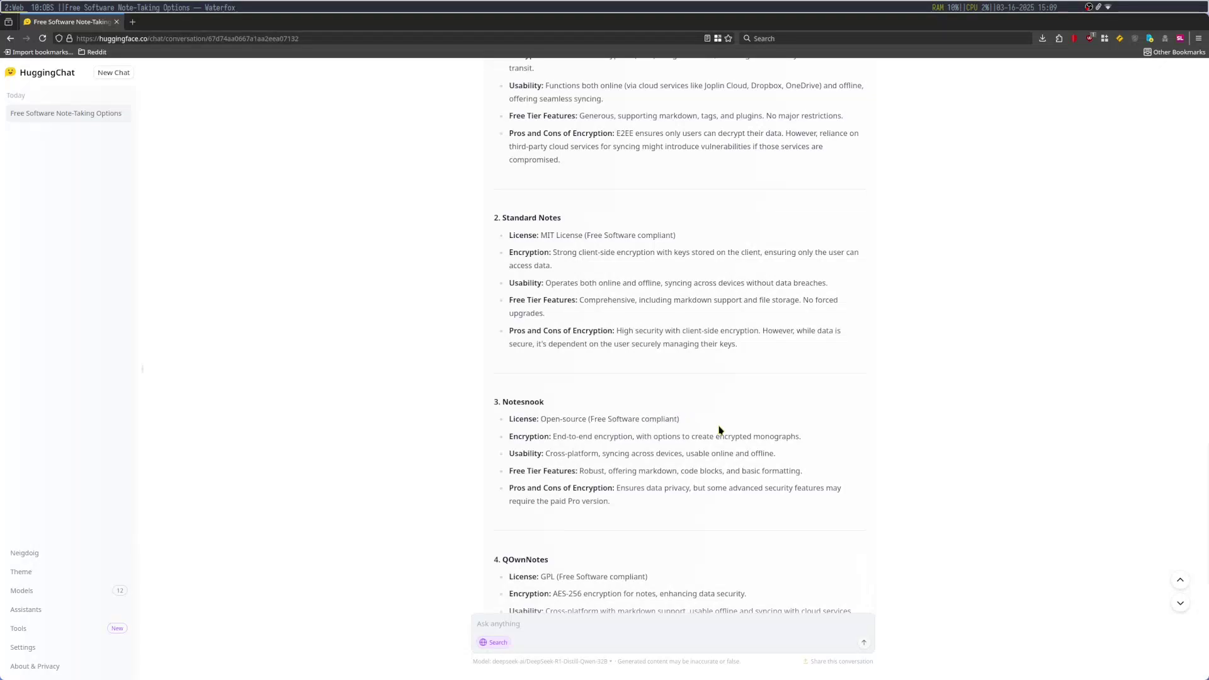
# Visit the standardnotes org and pinned server repo to confirm AGPL-3.0 and GPL-3.0 licences.
pyautogui.scroll(2, 613, 322)
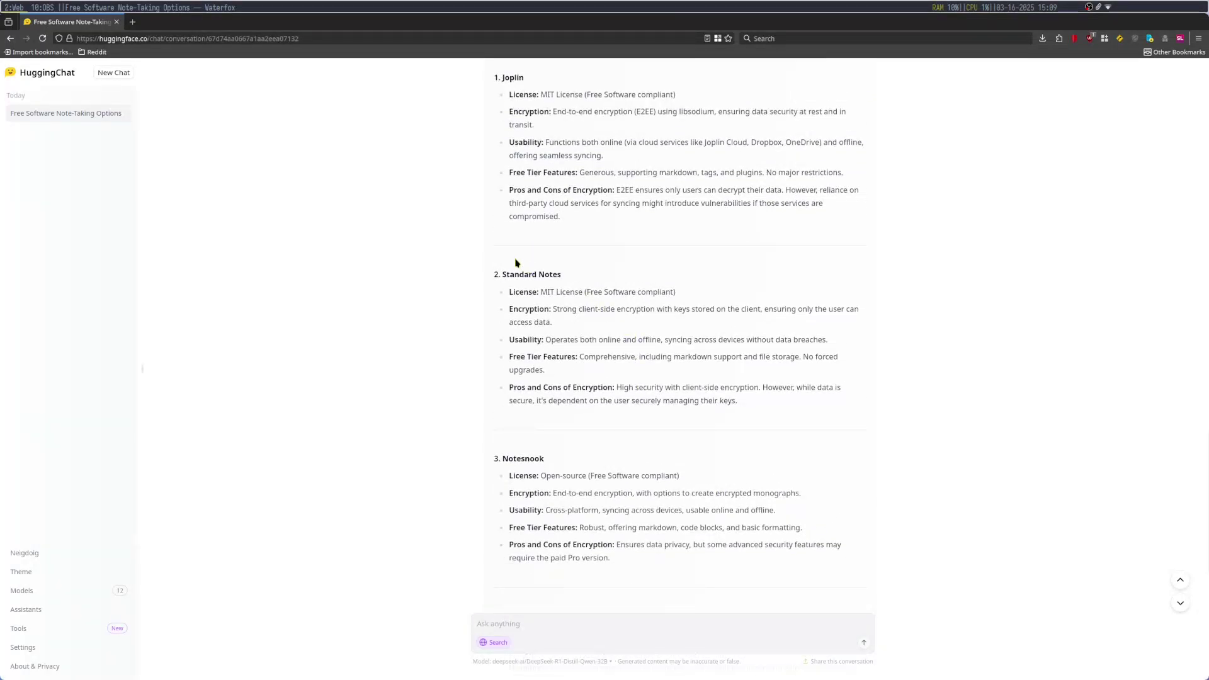
pyautogui.hotkey('ctrl', 't')
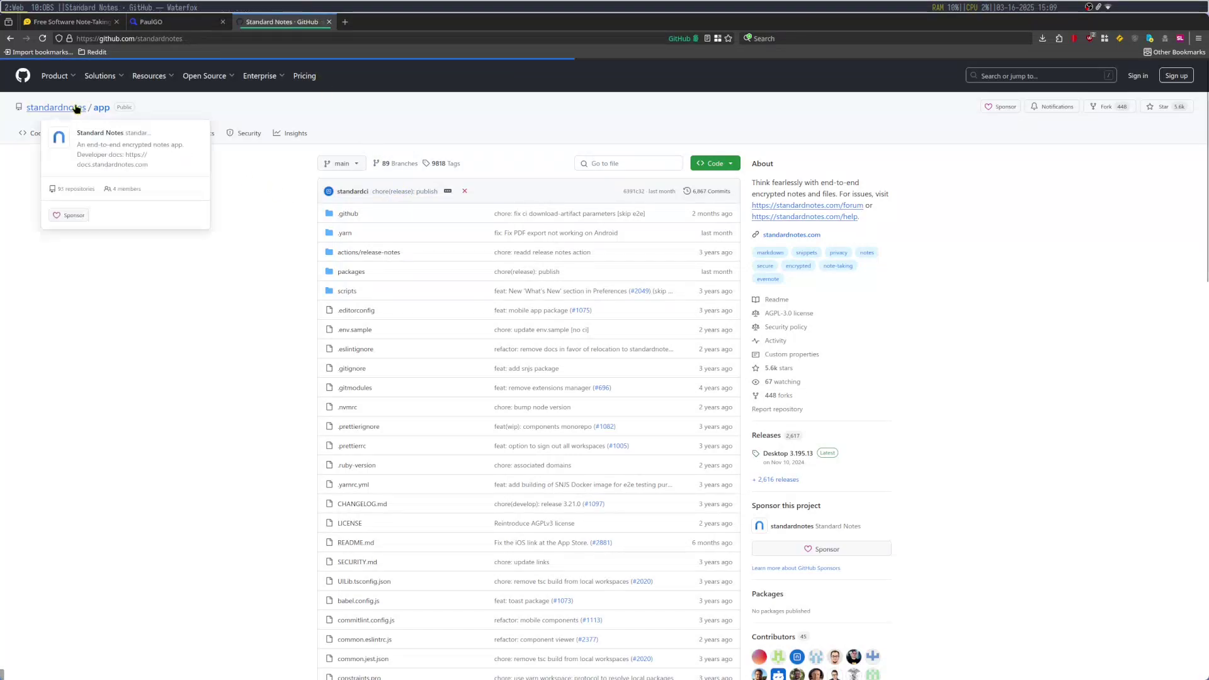
pyautogui.click(76, 108)
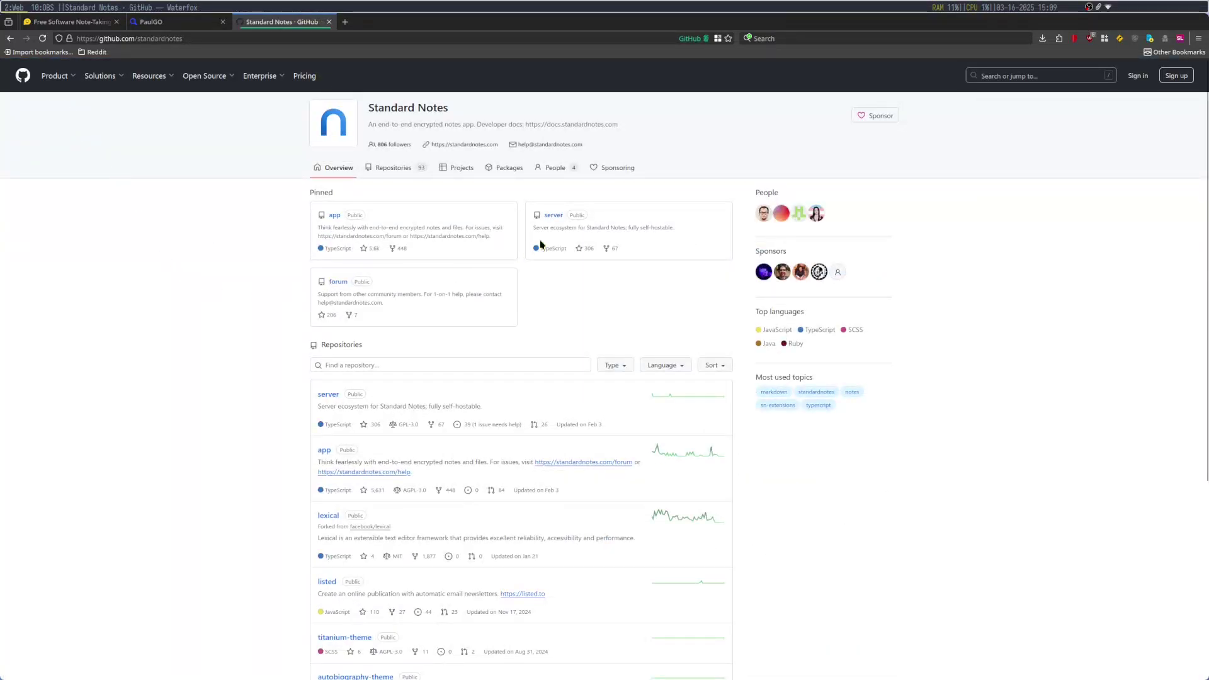
pyautogui.click(555, 217)
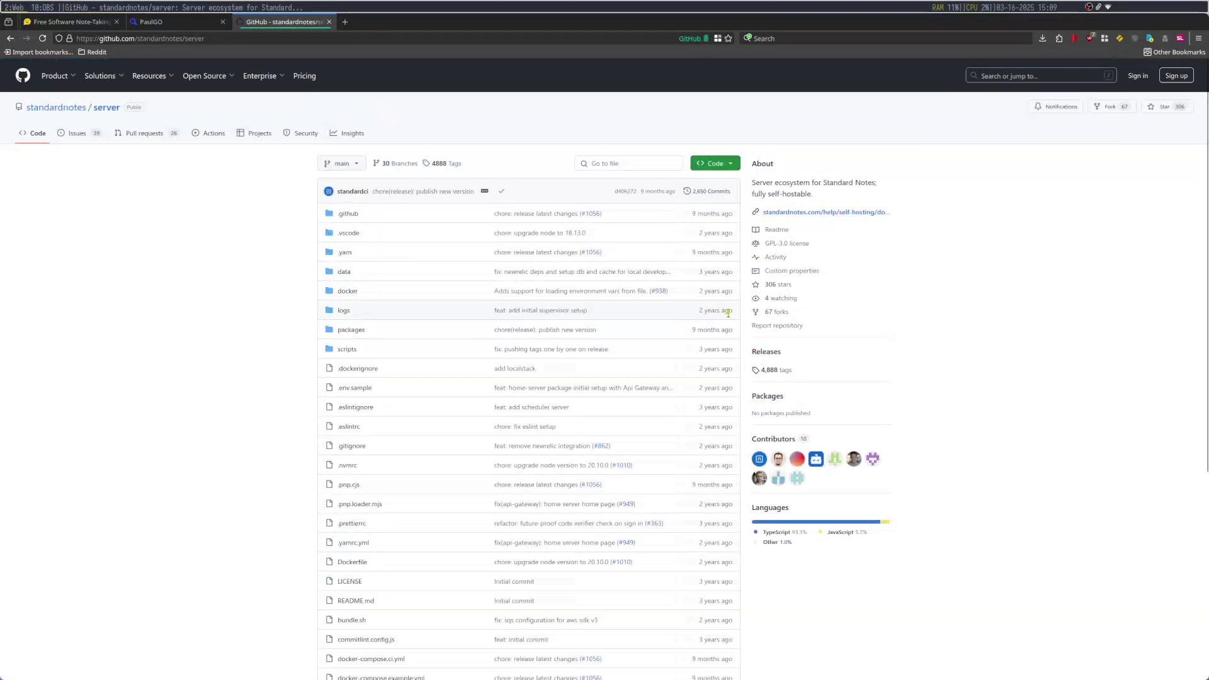
pyautogui.click(10, 38)
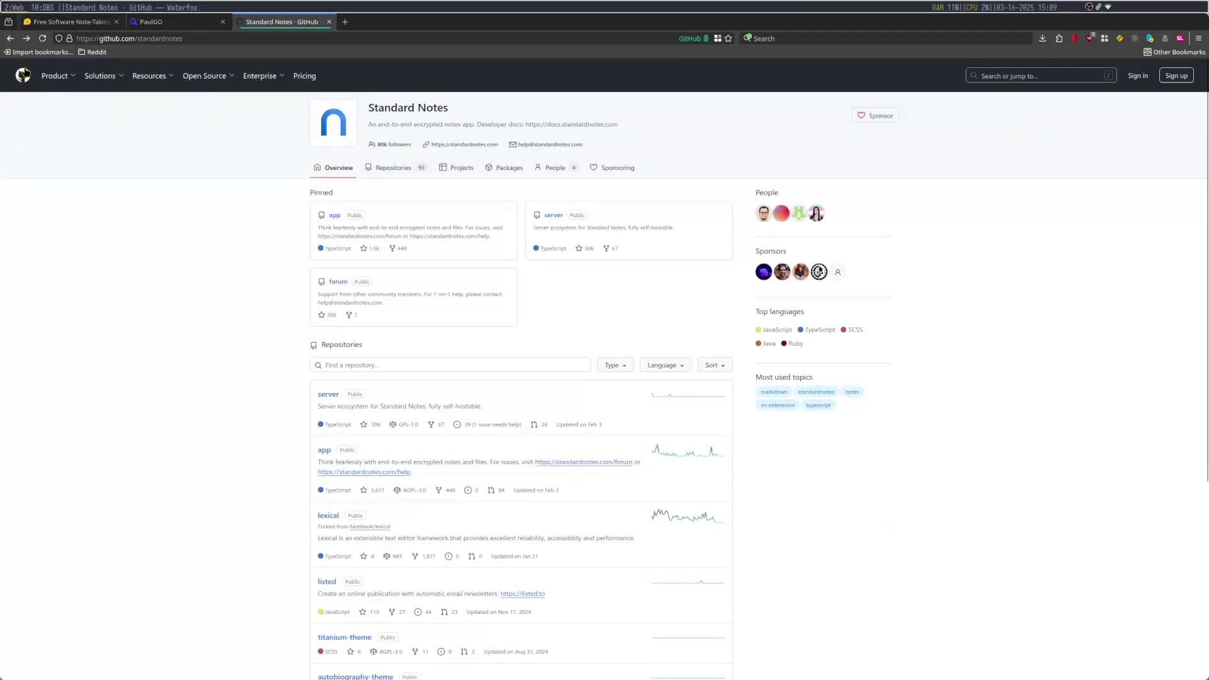
pyautogui.click(329, 22)
pyautogui.click(69, 23)
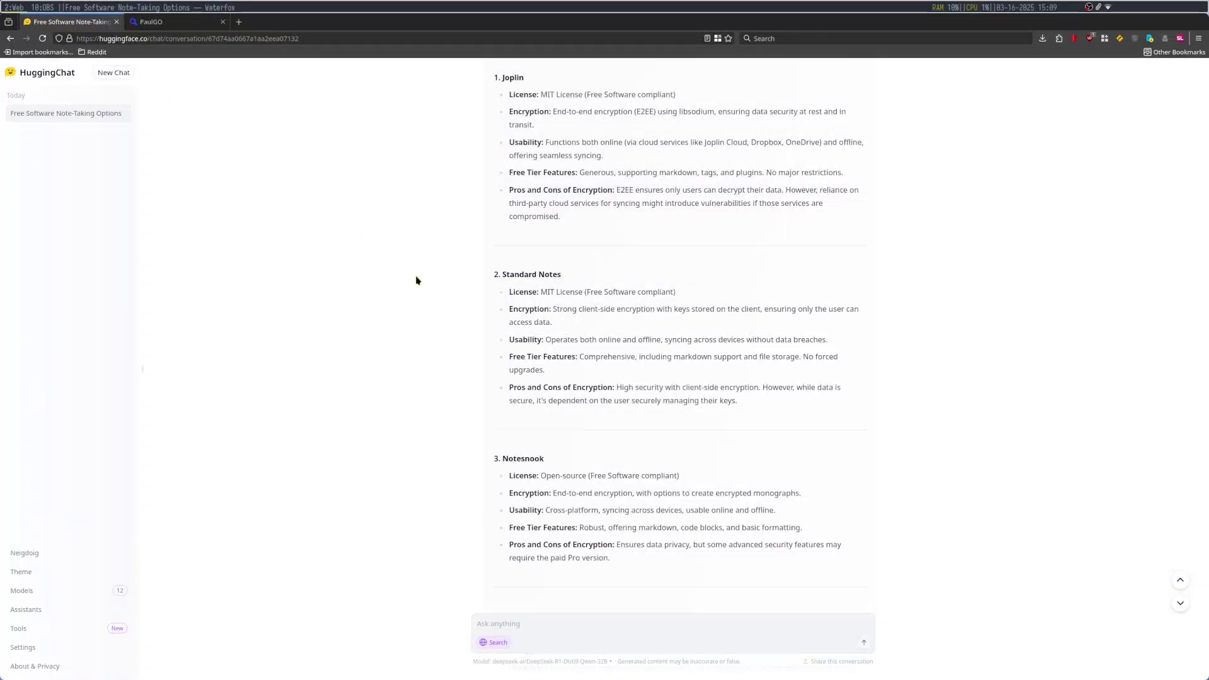
pyautogui.scroll(3, 580, 356)
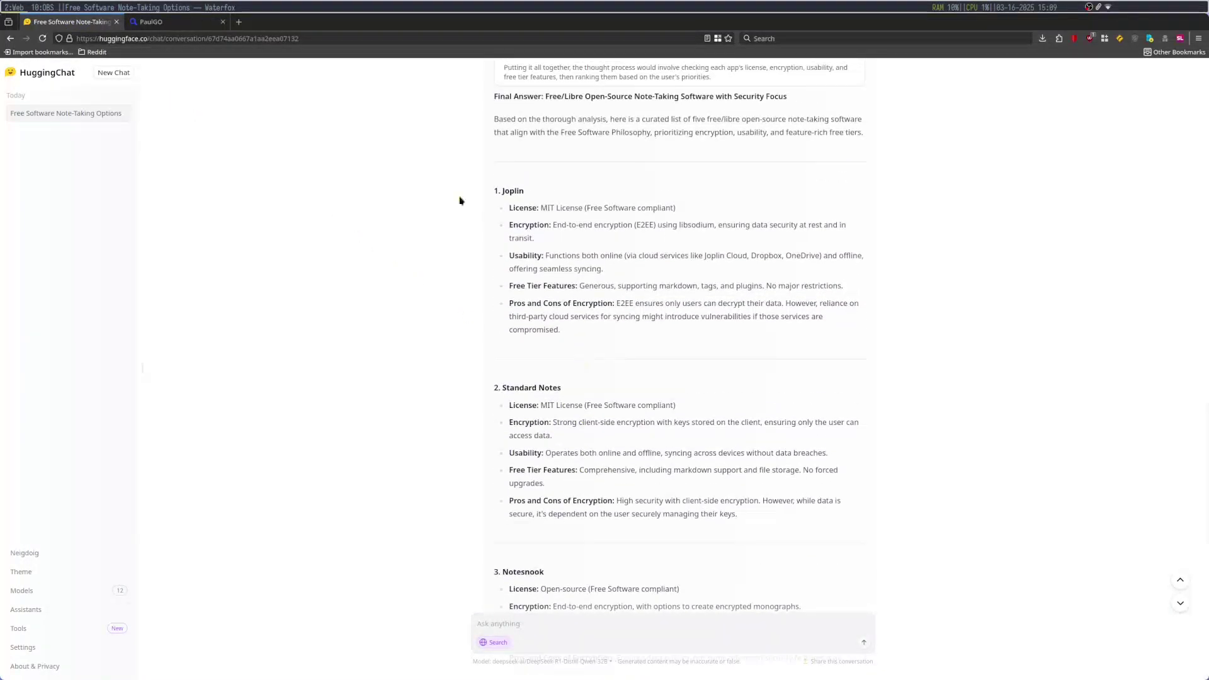
# Show the laurent22/joplin License tab declaring AGPL-3.0-or-later.
pyautogui.click(183, 21)
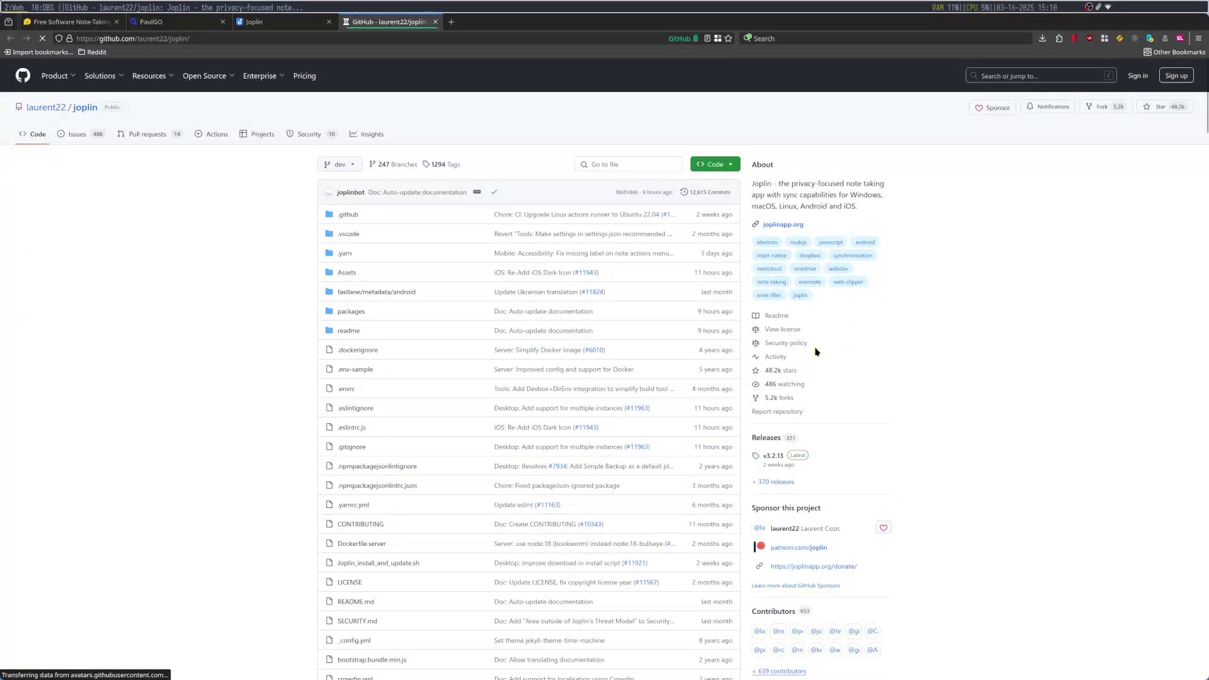
pyautogui.scroll(-10, 837, 365)
pyautogui.click(397, 375)
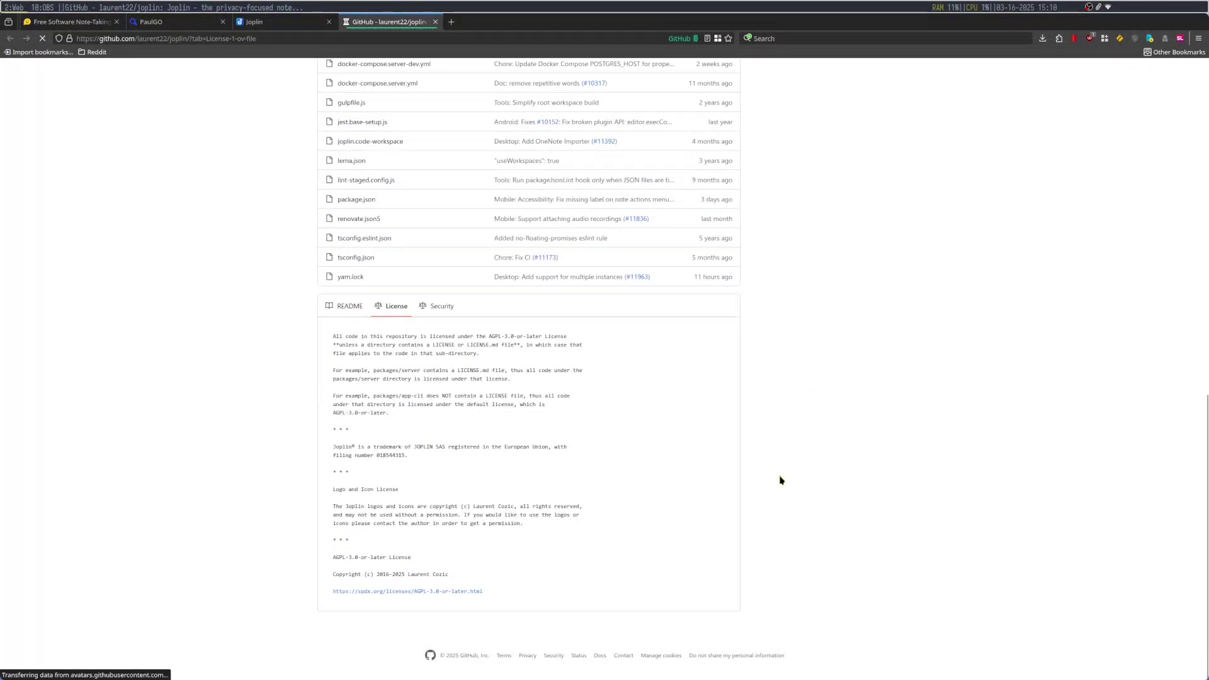
pyautogui.scroll(15, 780, 478)
# Return to HuggingChat and scroll to the new license-check reply starting with Joplin.
pyautogui.click(47, 24)
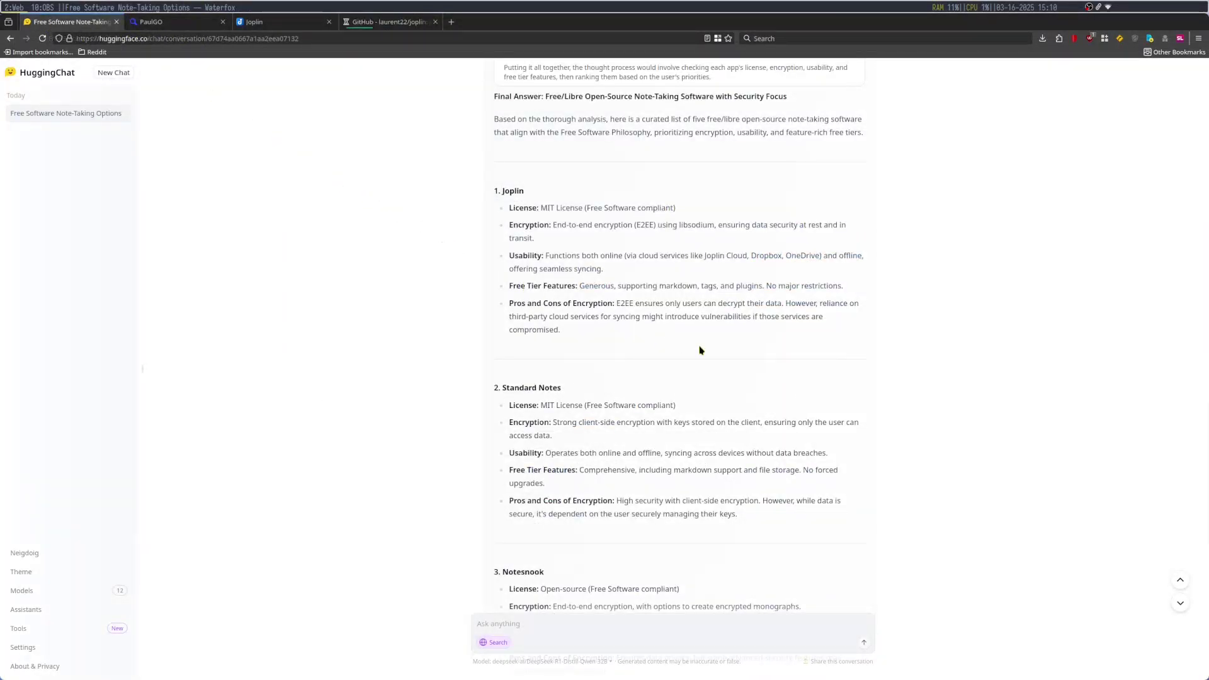
pyautogui.scroll(3, 830, 391)
pyautogui.scroll(-8, 830, 392)
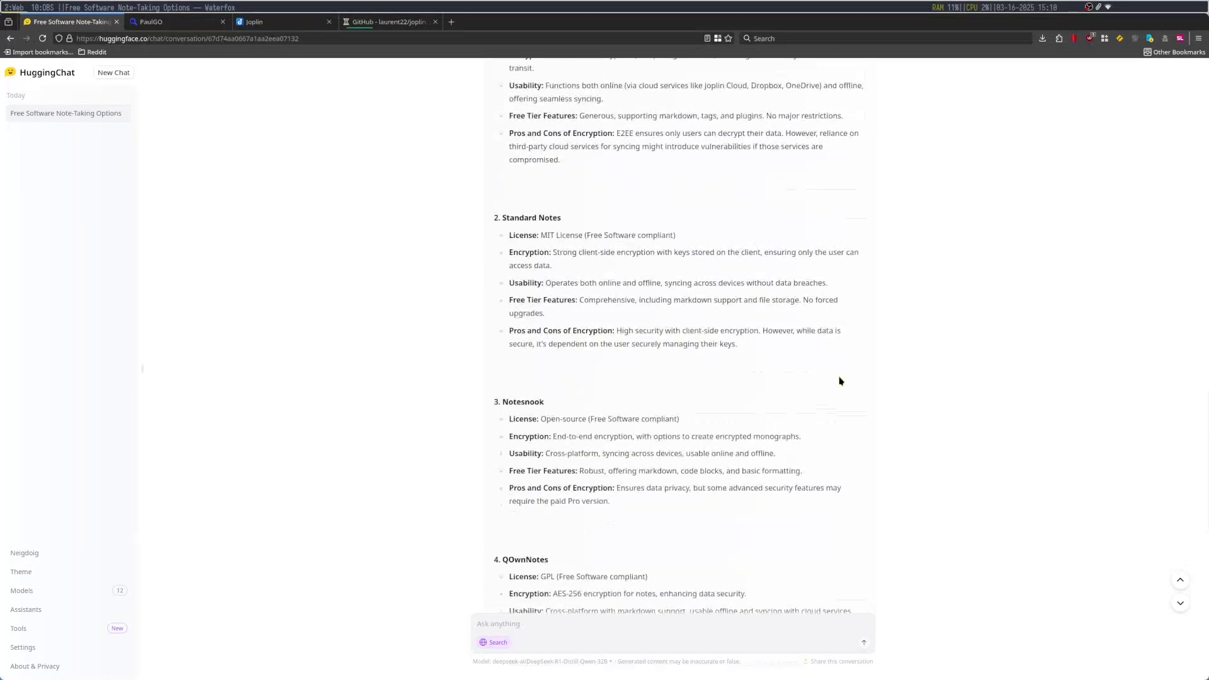
pyautogui.scroll(-10, 851, 386)
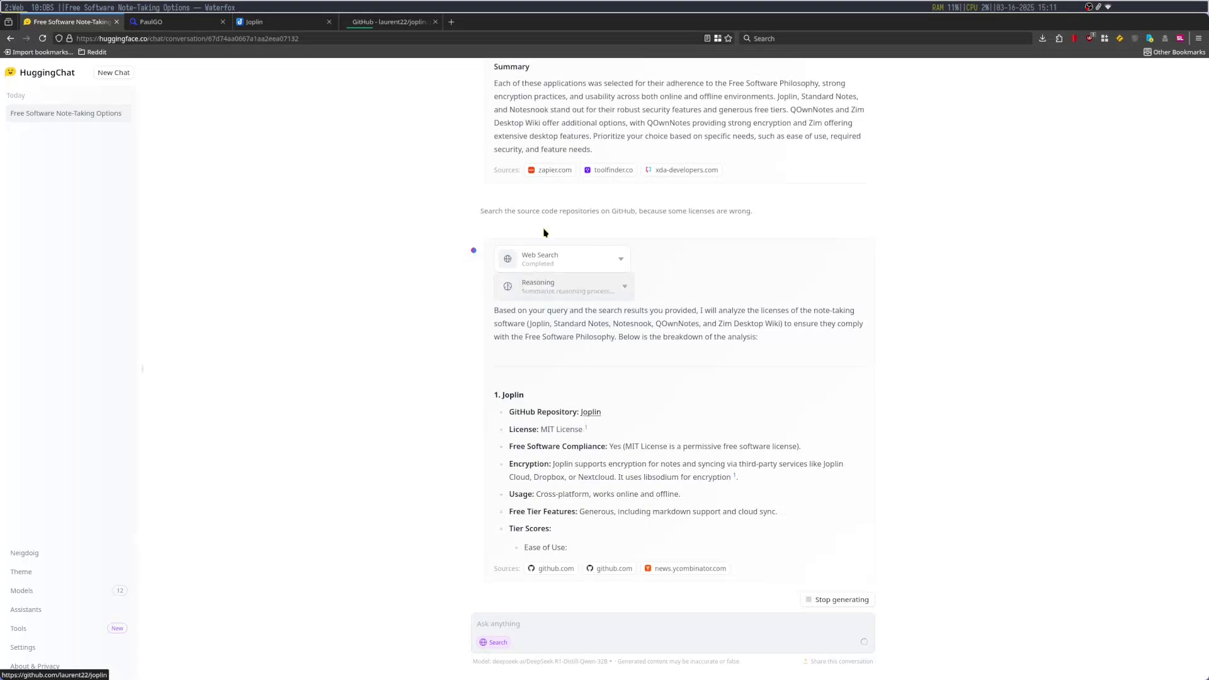
pyautogui.click(263, 24)
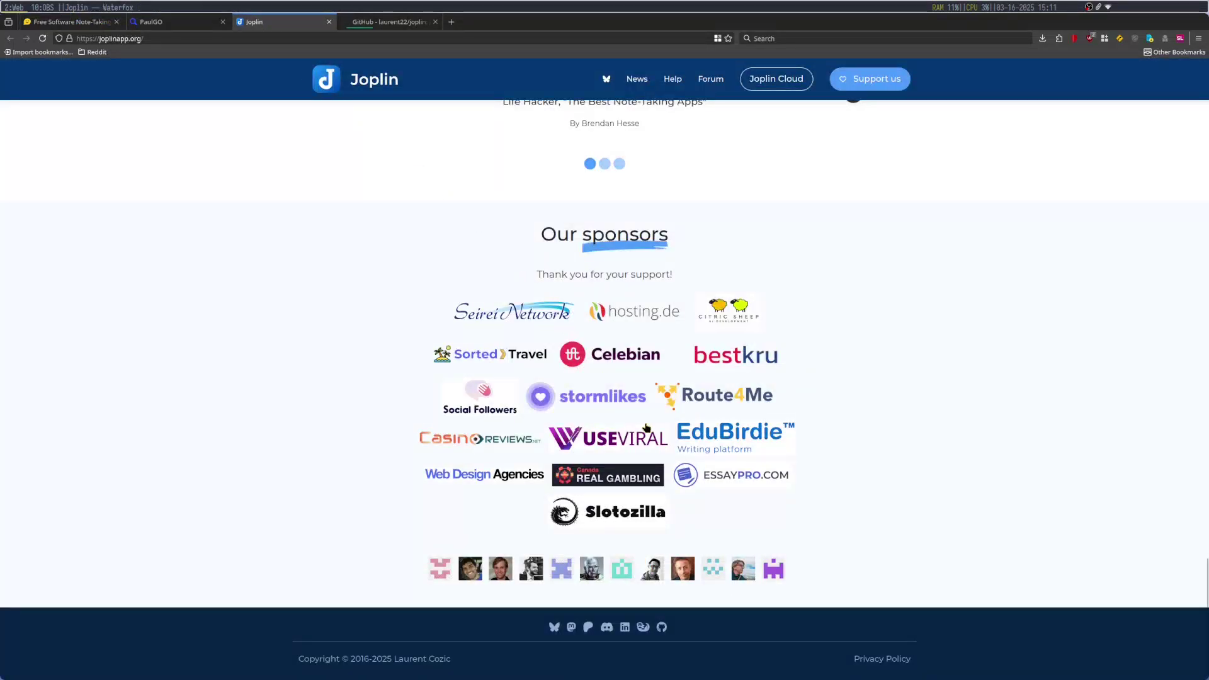
pyautogui.click(378, 22)
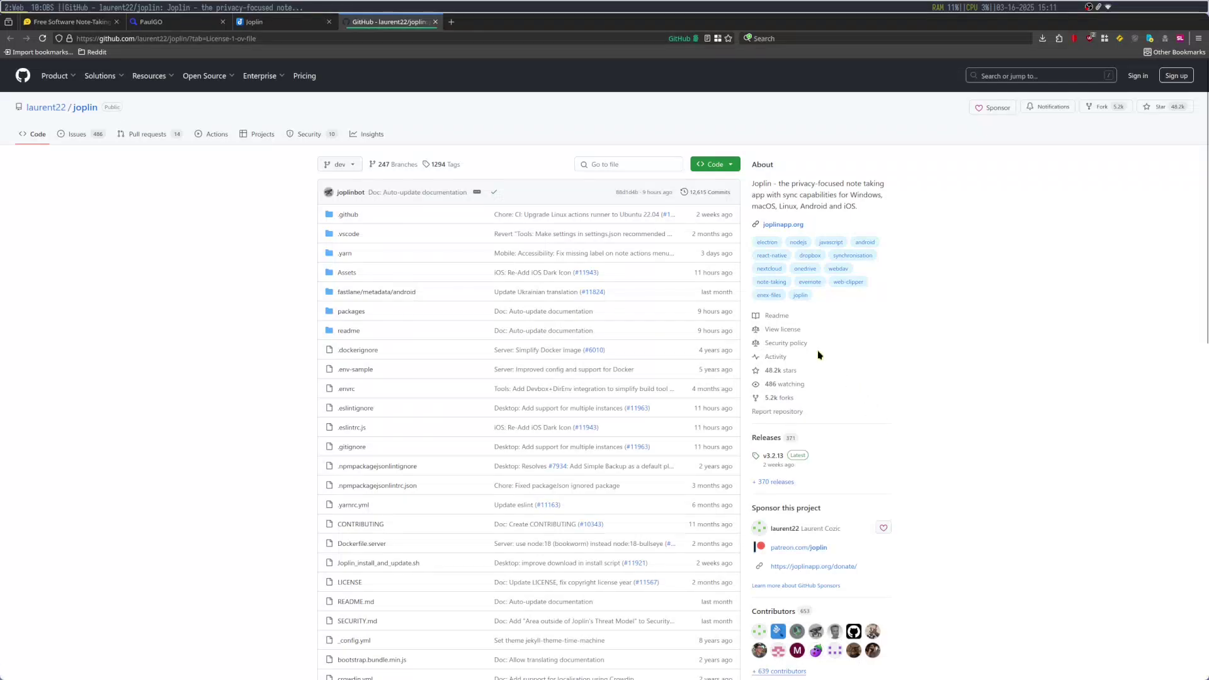
pyautogui.scroll(-10, 844, 350)
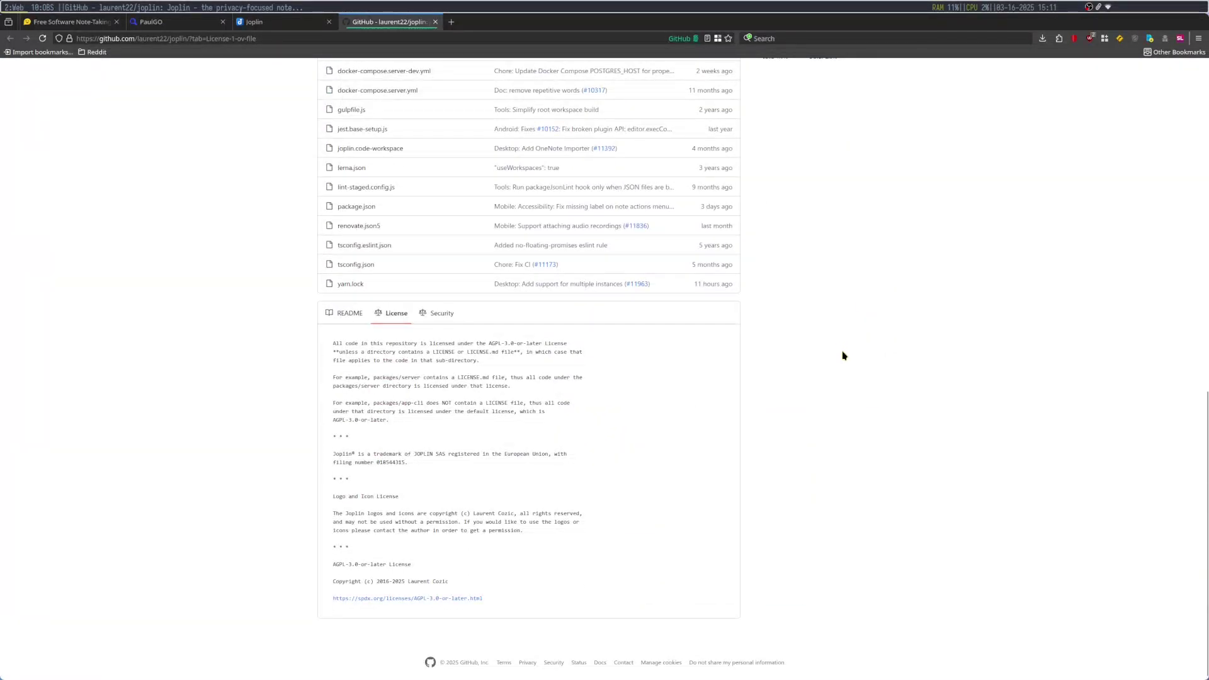
pyautogui.scroll(10, 843, 352)
pyautogui.scroll(-7, 661, 296)
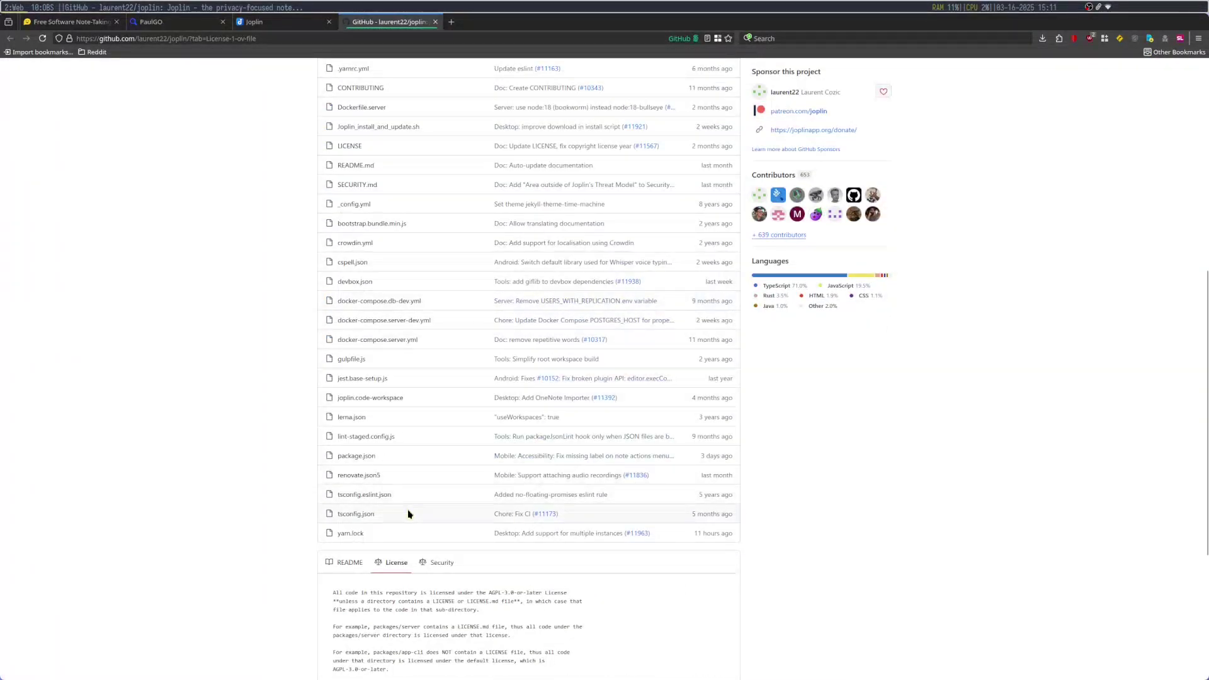
pyautogui.scroll(7, 408, 514)
pyautogui.click(80, 21)
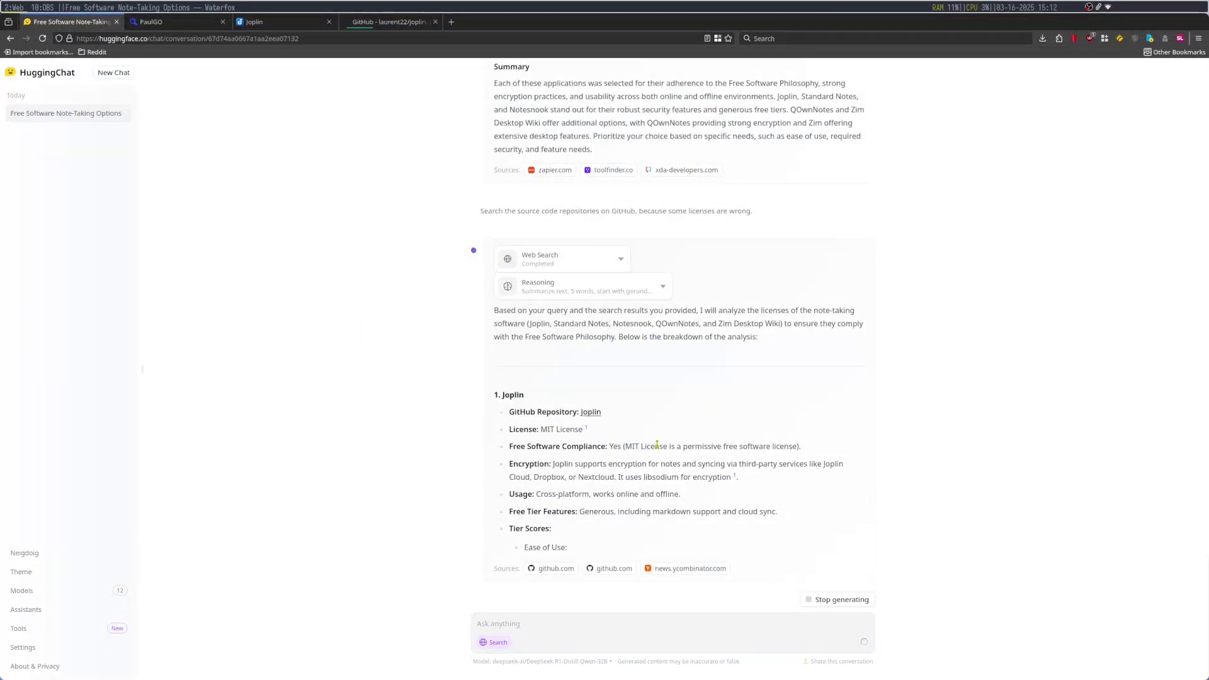
# Expand and collapse the follow-up's reasoning, then scroll through the finished license analysis.
pyautogui.click(853, 604)
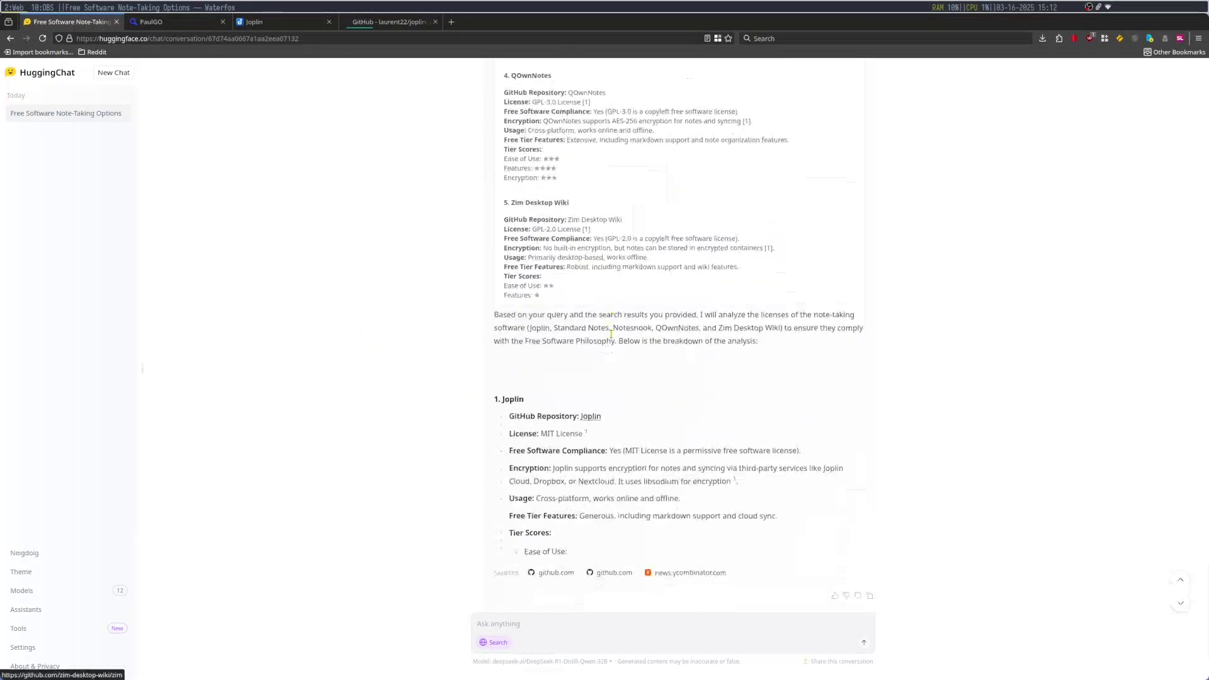
pyautogui.click(620, 286)
pyautogui.scroll(-5, 818, 403)
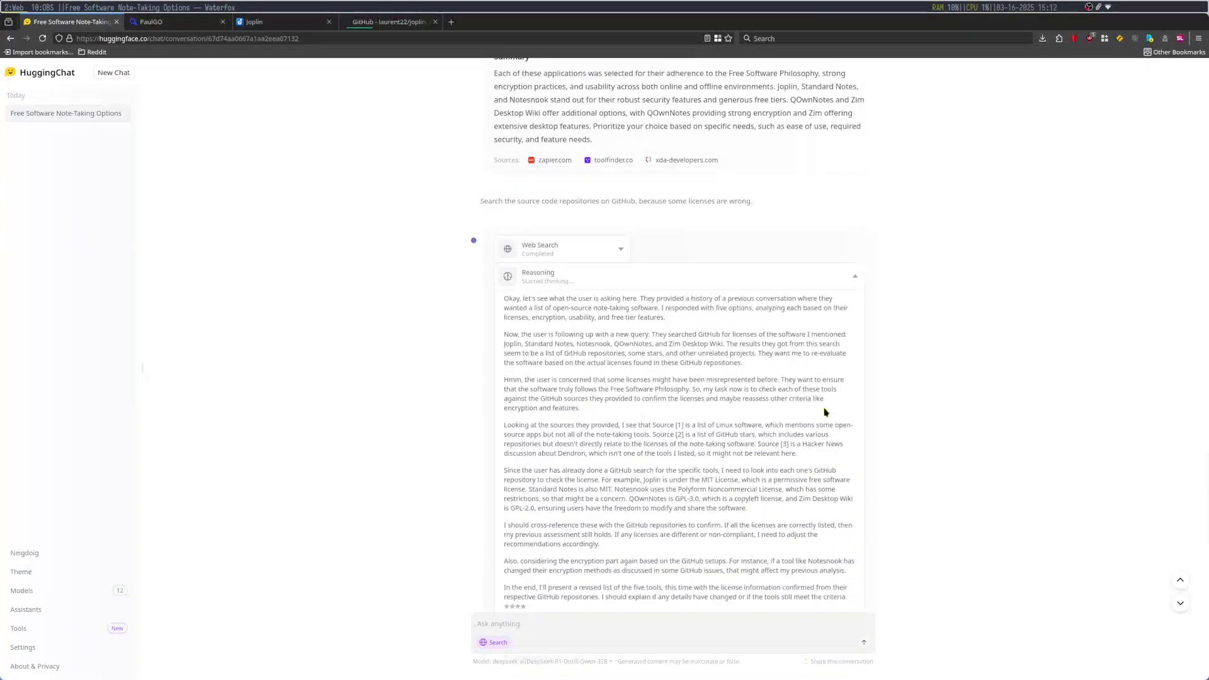
pyautogui.click(856, 277)
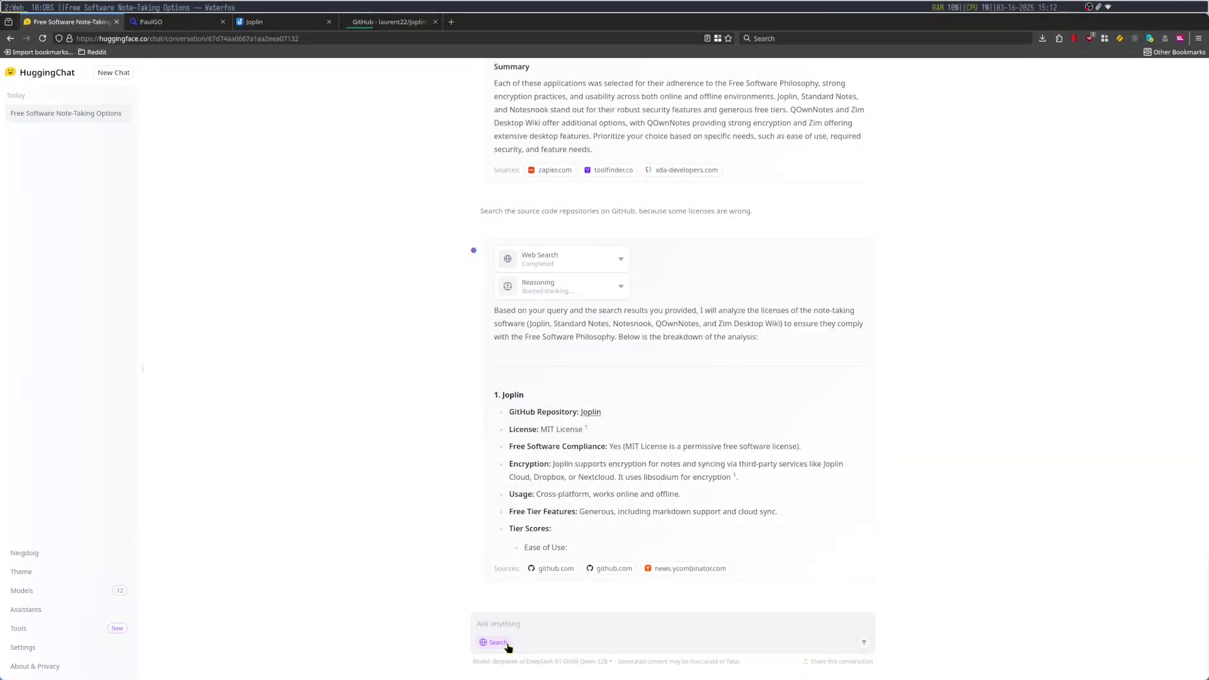
pyautogui.scroll(-10, 867, 478)
pyautogui.scroll(15, 870, 472)
pyautogui.scroll(10, 870, 473)
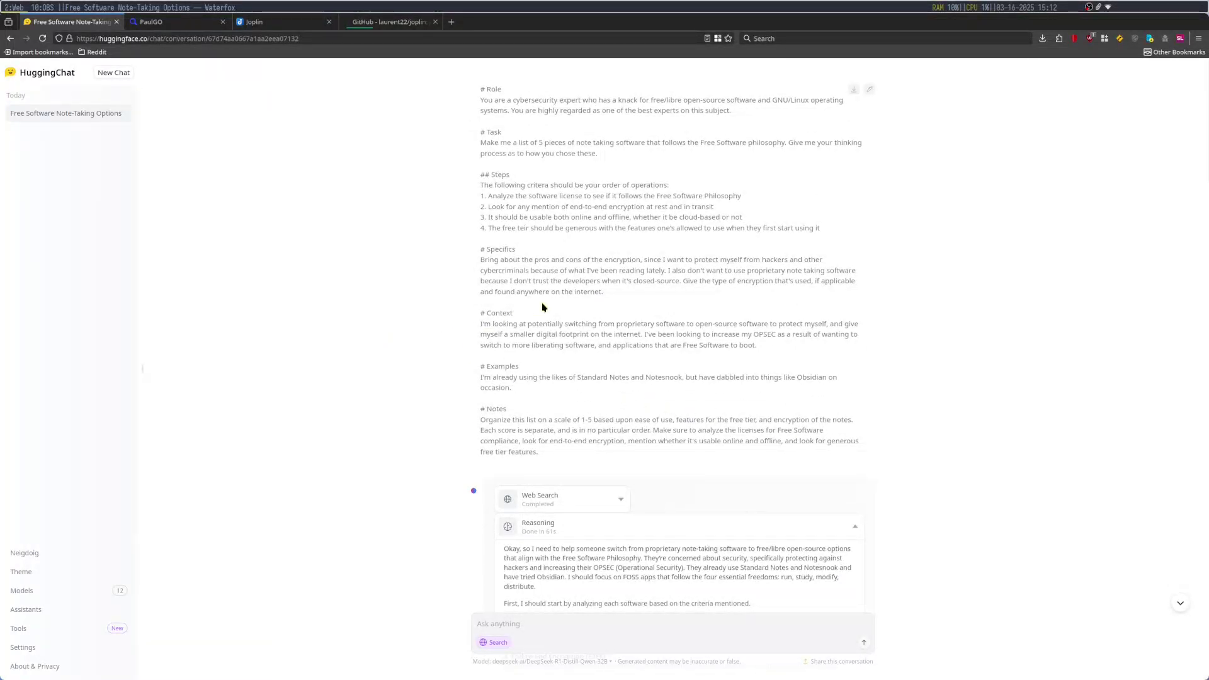
pyautogui.scroll(-20, 775, 422)
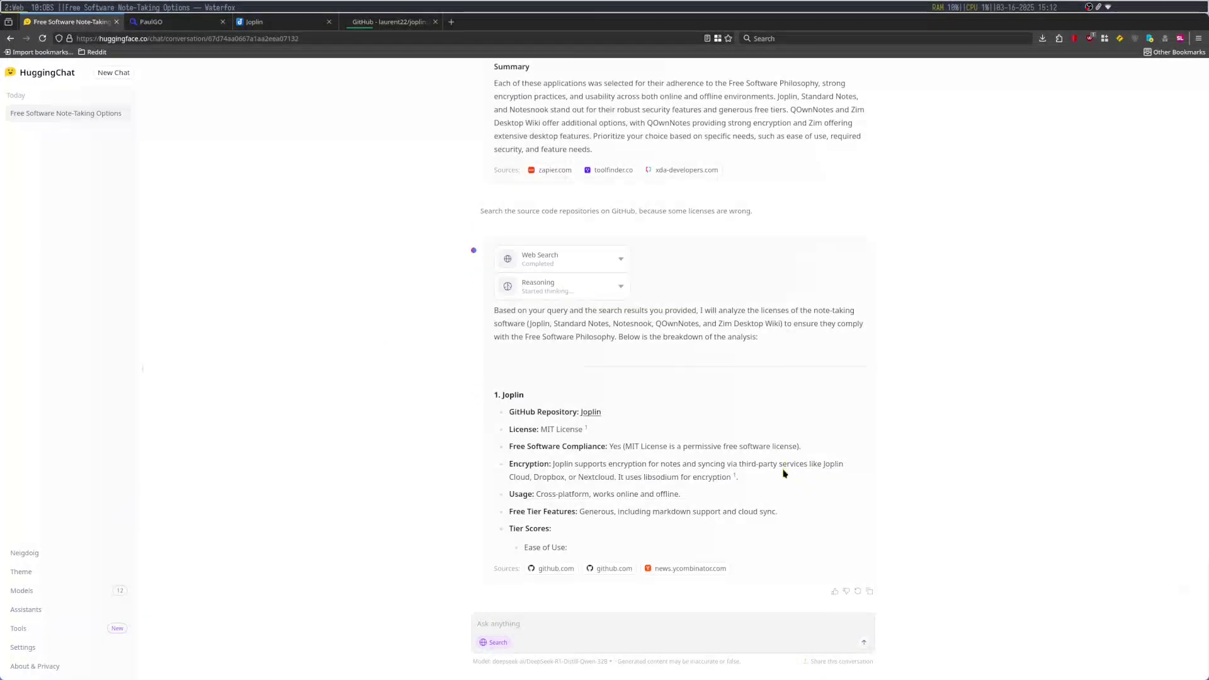